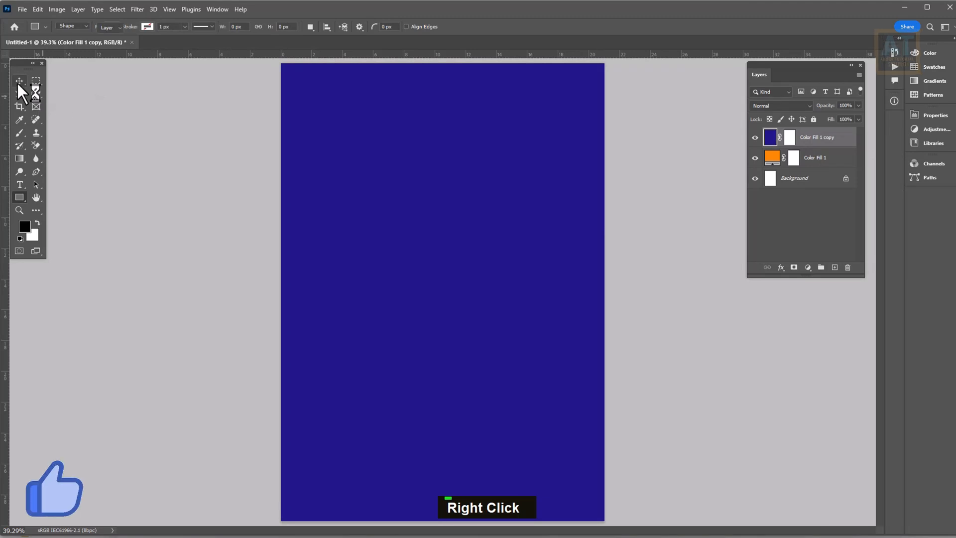
# Shrink the navy fill to a bottom band and draw a pale pink circle across the middle
pyautogui.moveTo(443, 63); pyautogui.dragTo(440, 378)
pyautogui.click(494, 26)
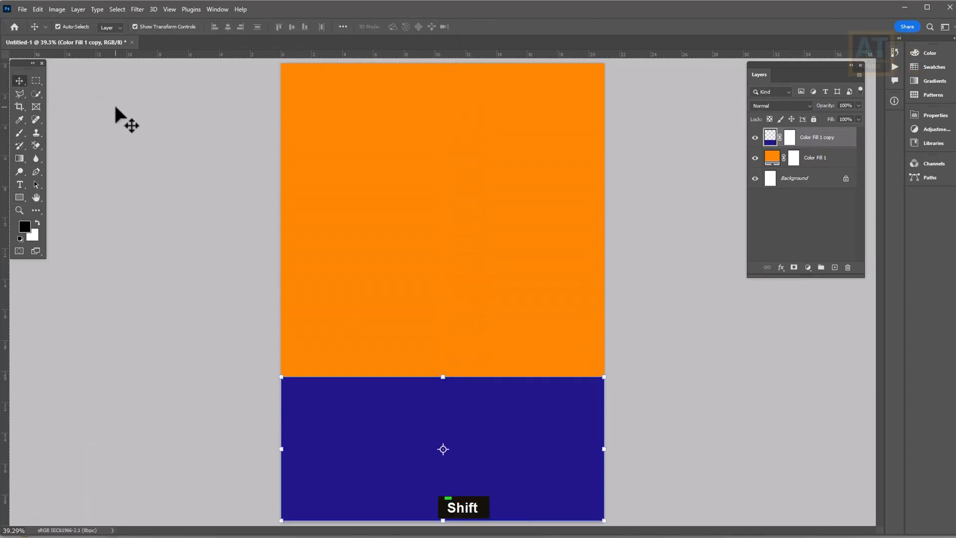
pyautogui.click(20, 198)
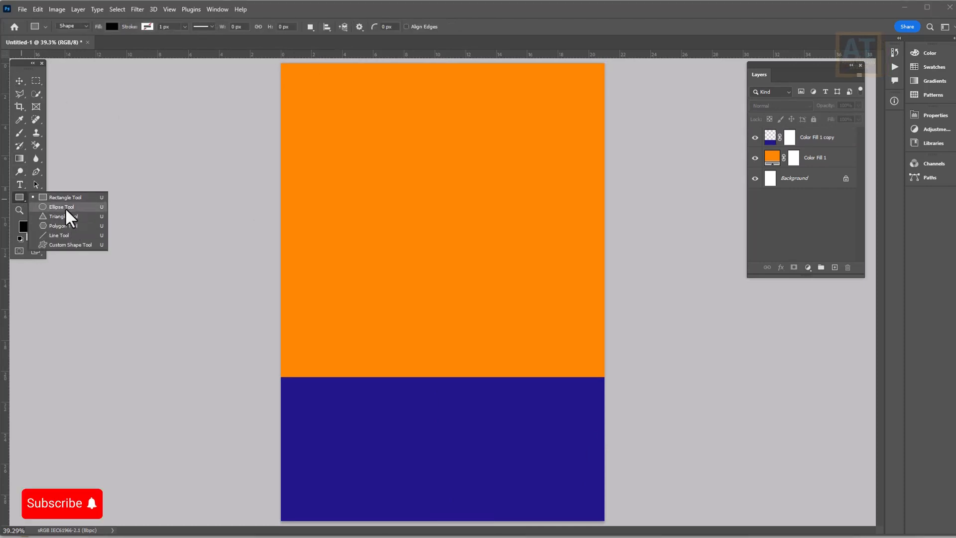
pyautogui.click(65, 207)
pyautogui.click(112, 28)
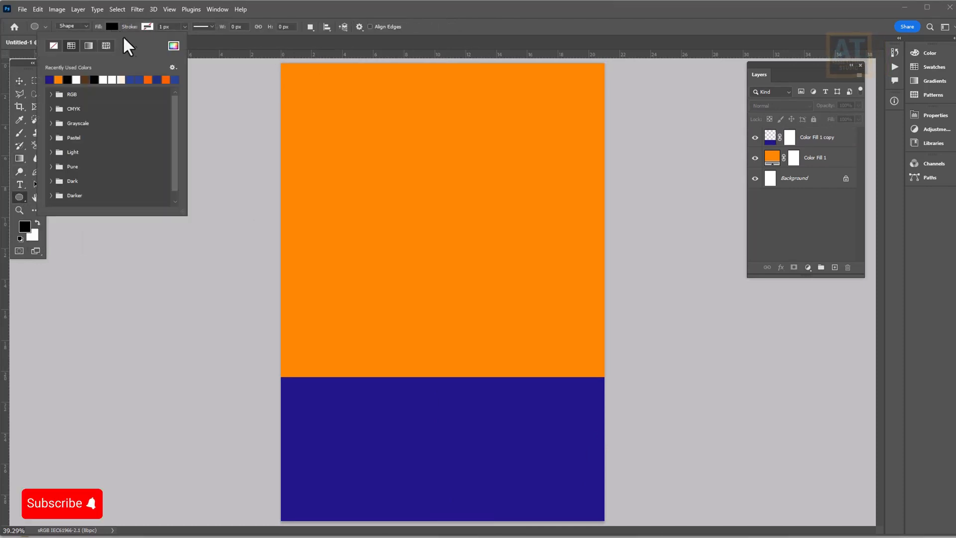
pyautogui.click(174, 46)
pyautogui.click(455, 280)
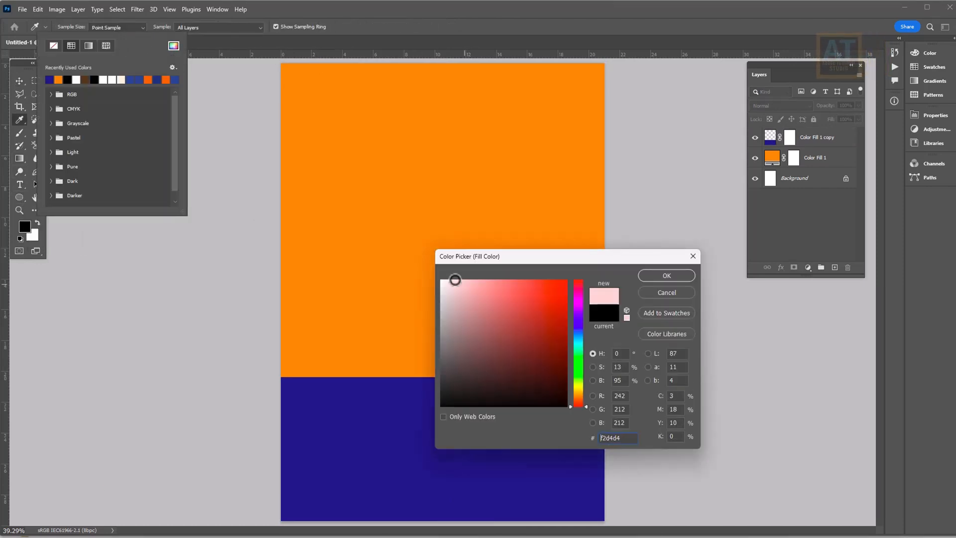
pyautogui.click(667, 276)
pyautogui.moveTo(347, 231); pyautogui.dragTo(602, 498)
# Centre the pink circle horizontally, raise it slightly, and stack the navy band above it
pyautogui.click(22, 82)
pyautogui.hotkey('ctrl', 'a')
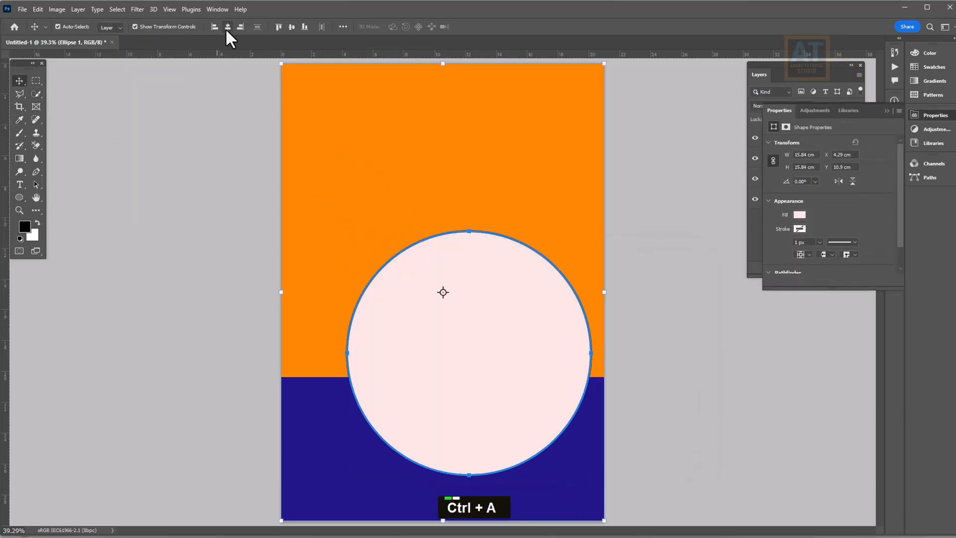
pyautogui.click(227, 27)
pyautogui.press('v')
pyautogui.moveTo(478, 304)
pyautogui.mouseDown()
pyautogui.moveTo(486, 303)
pyautogui.moveTo(485, 286)
pyautogui.mouseUp()
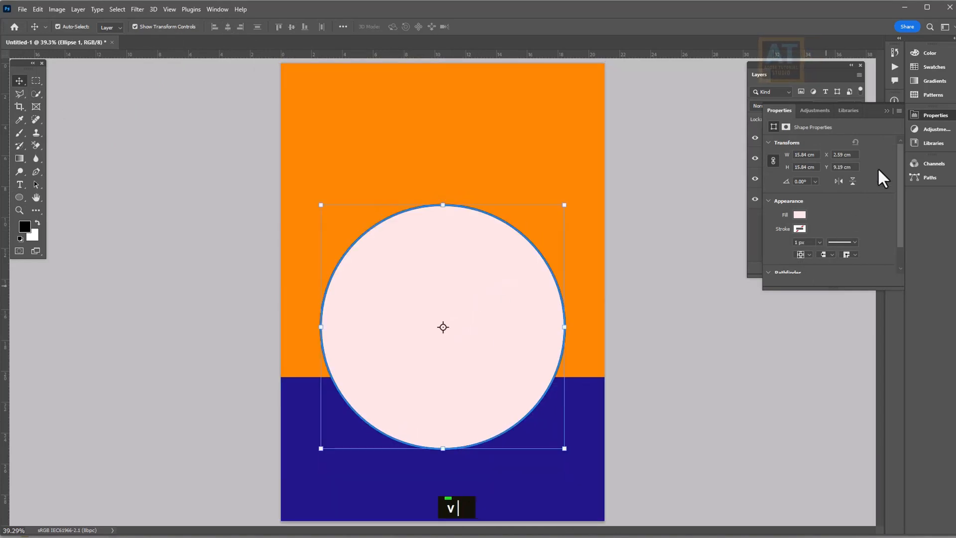
pyautogui.click(889, 110)
pyautogui.moveTo(817, 165); pyautogui.dragTo(817, 132)
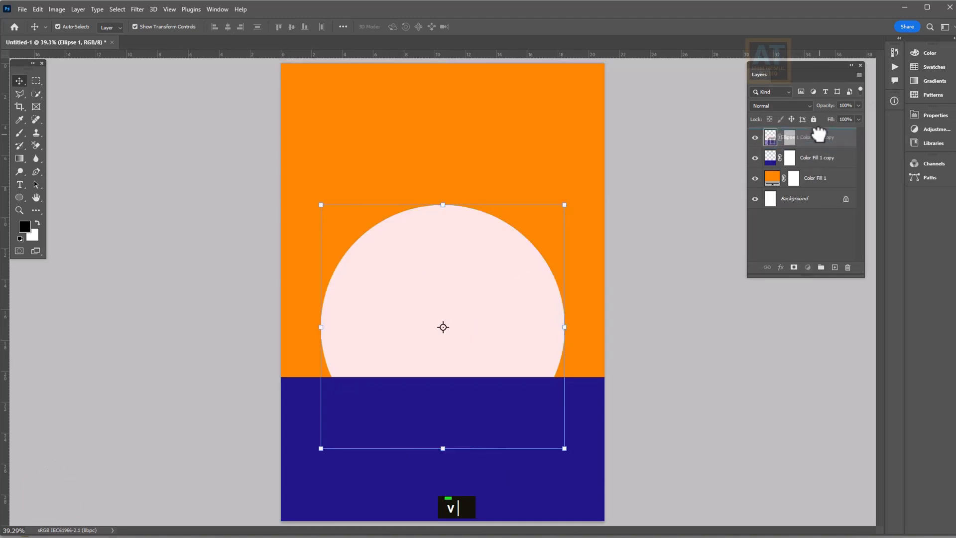
pyautogui.doubleClick(447, 282)
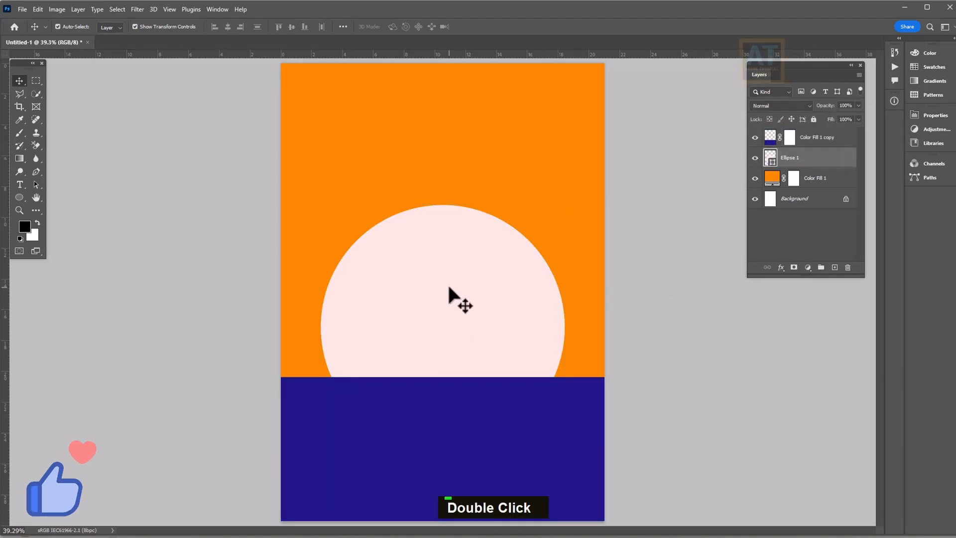
# Place the wood texture image and fit it over the bottom navy band
pyautogui.click(22, 9)
pyautogui.click(49, 233)
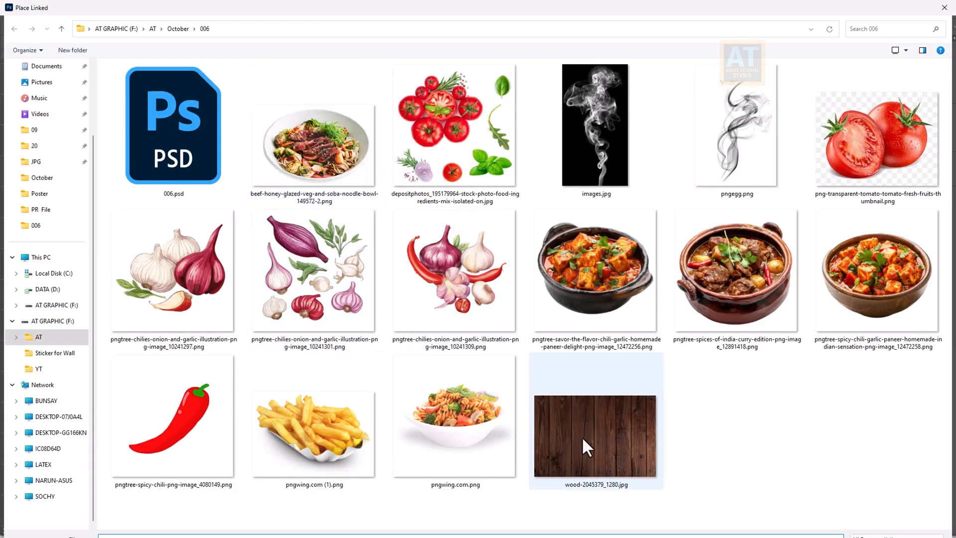
pyautogui.doubleClick(583, 440)
pyautogui.moveTo(487, 252); pyautogui.dragTo(463, 344)
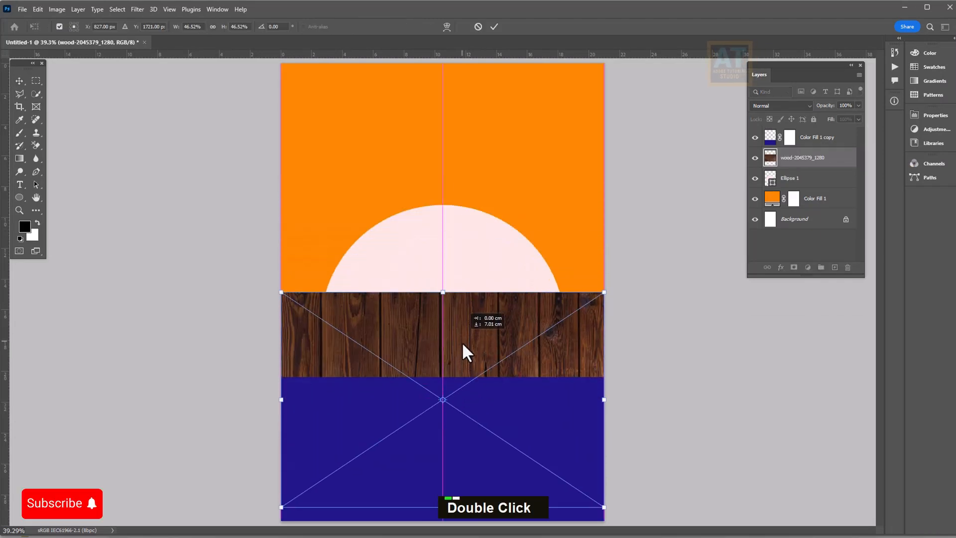
pyautogui.moveTo(442, 291); pyautogui.dragTo(435, 376)
pyautogui.press('Return')
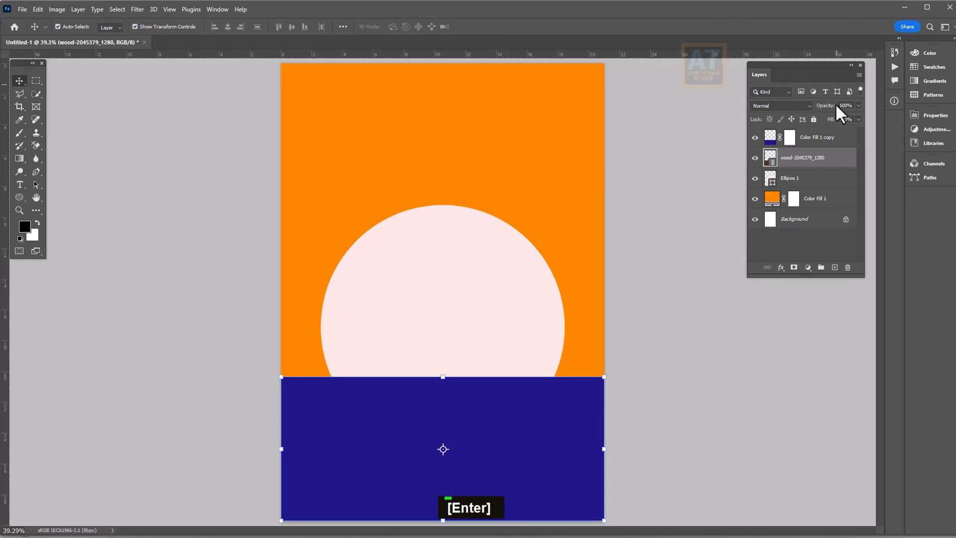
# Move the wood layer above the navy band and blend it with Soft Light at 30% opacity
pyautogui.moveTo(812, 157); pyautogui.dragTo(811, 132)
pyautogui.click(790, 106)
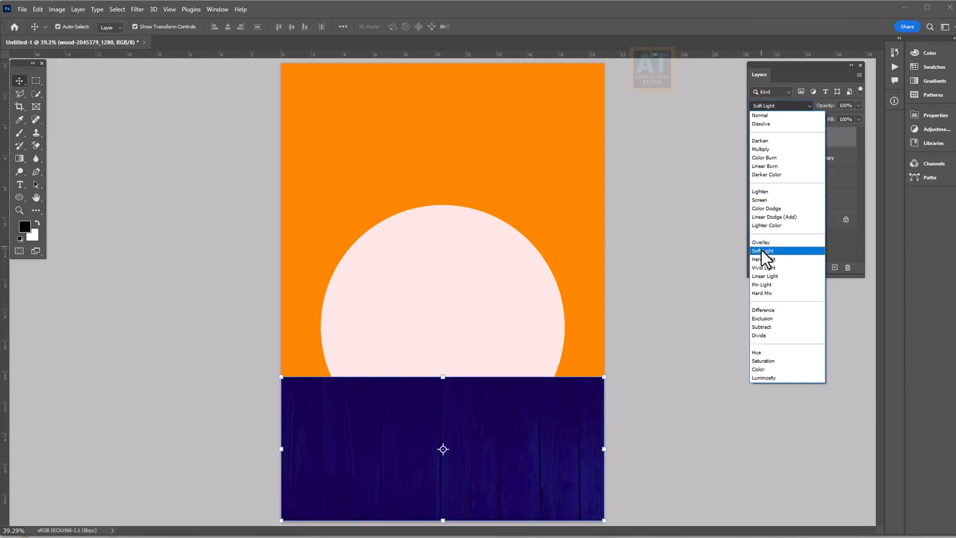
pyautogui.click(762, 250)
pyautogui.doubleClick(856, 105)
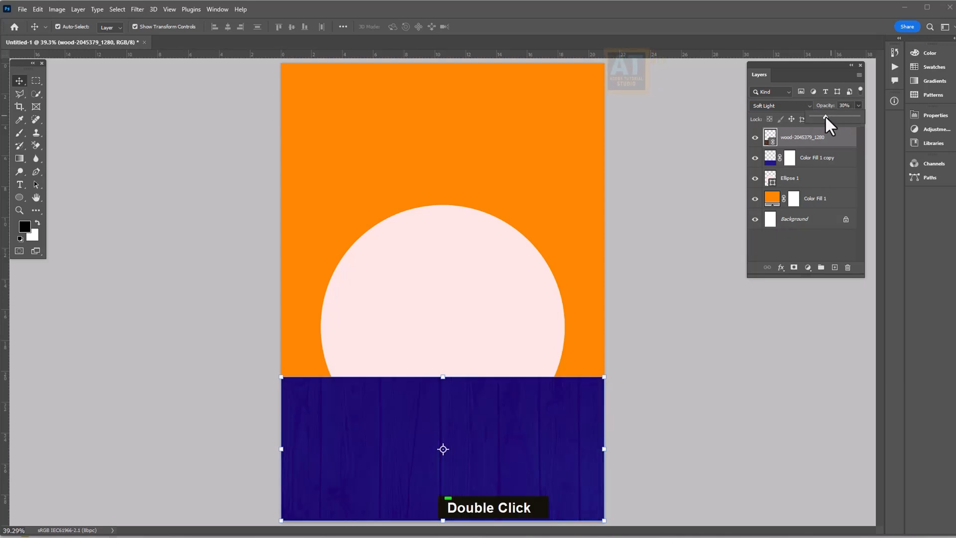
pyautogui.click(686, 310)
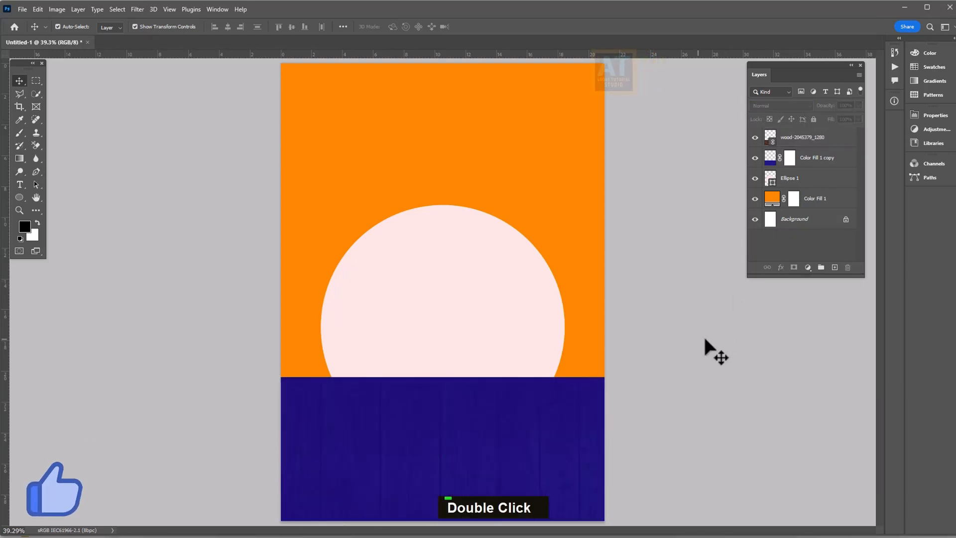
pyautogui.scroll(-1, 463, 284)
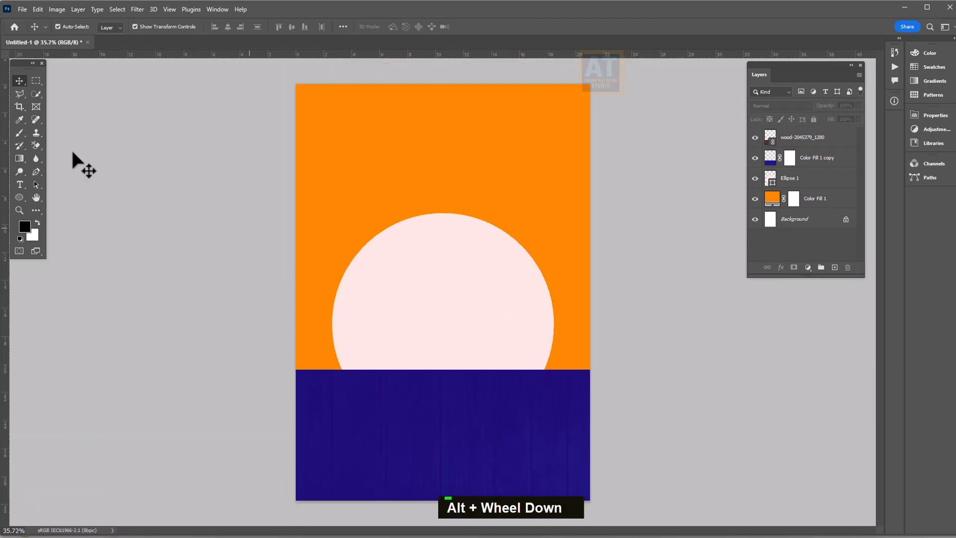
# Add a new layer above Color Fill 1 and paint a soft white dab above the circle
pyautogui.click(818, 200)
pyautogui.click(835, 268)
pyautogui.click(19, 132)
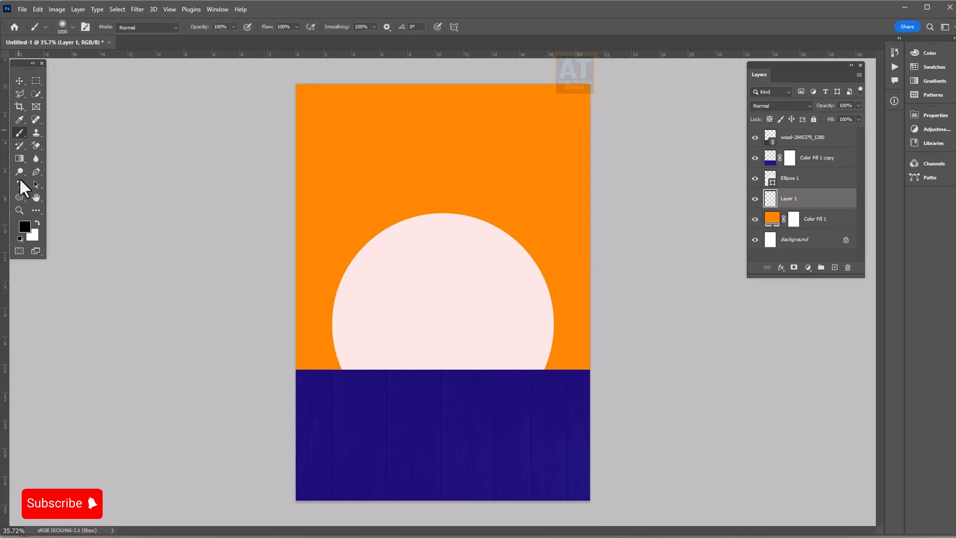
pyautogui.click(37, 222)
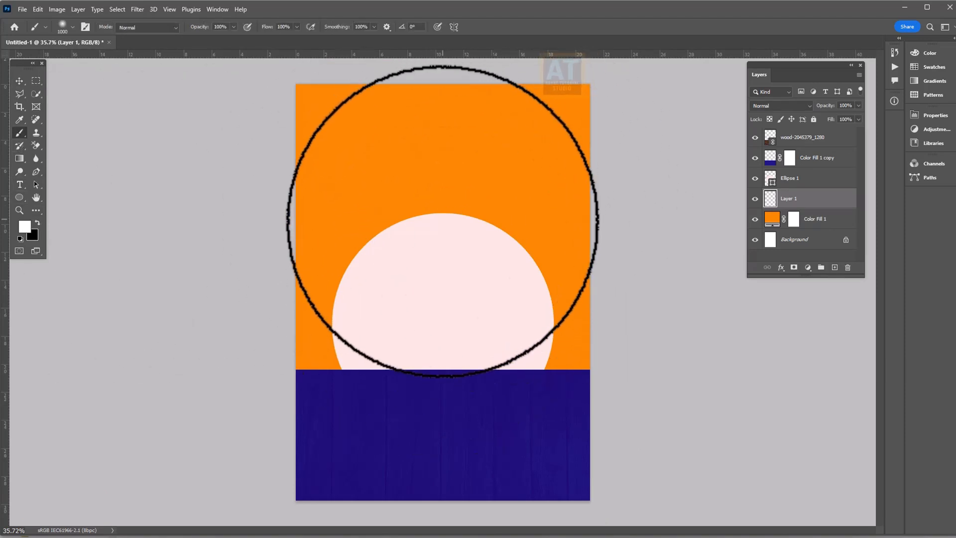
pyautogui.click(440, 228)
# Enlarge the white glow to about 160% and blend it with Overlay at 63% opacity
pyautogui.press('v')
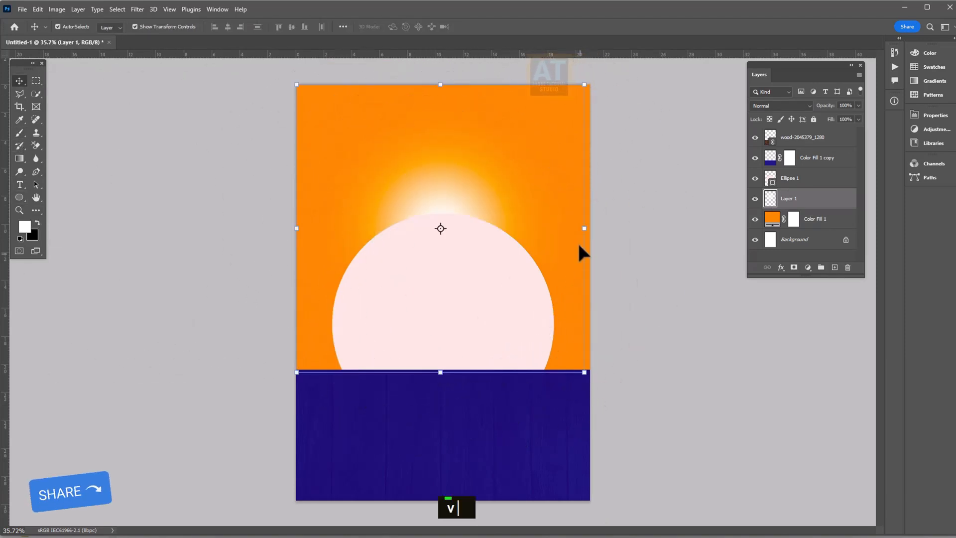
pyautogui.moveTo(586, 229); pyautogui.dragTo(675, 232)
pyautogui.moveTo(488, 199)
pyautogui.mouseDown()
pyautogui.moveTo(487, 222)
pyautogui.moveTo(491, 204)
pyautogui.mouseUp()
pyautogui.click(779, 106)
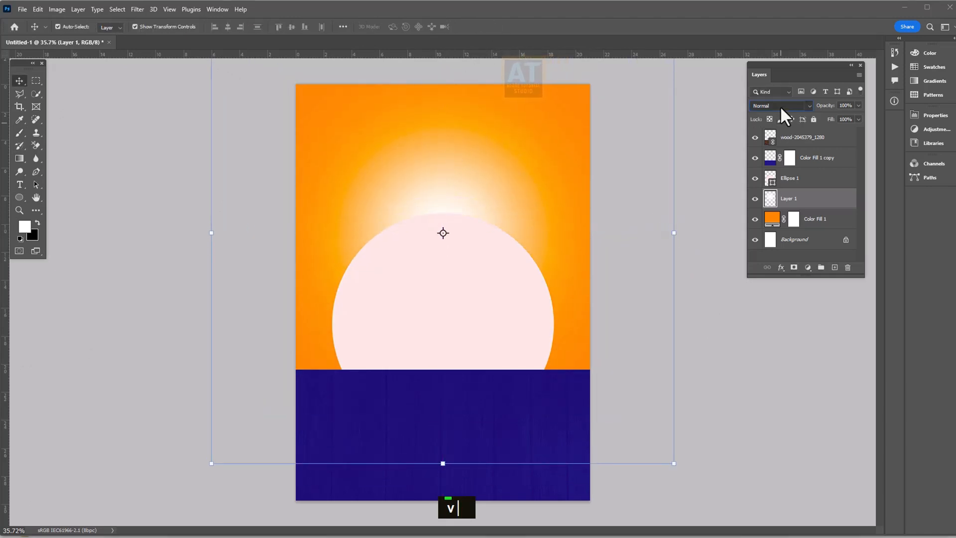
pyautogui.click(780, 106)
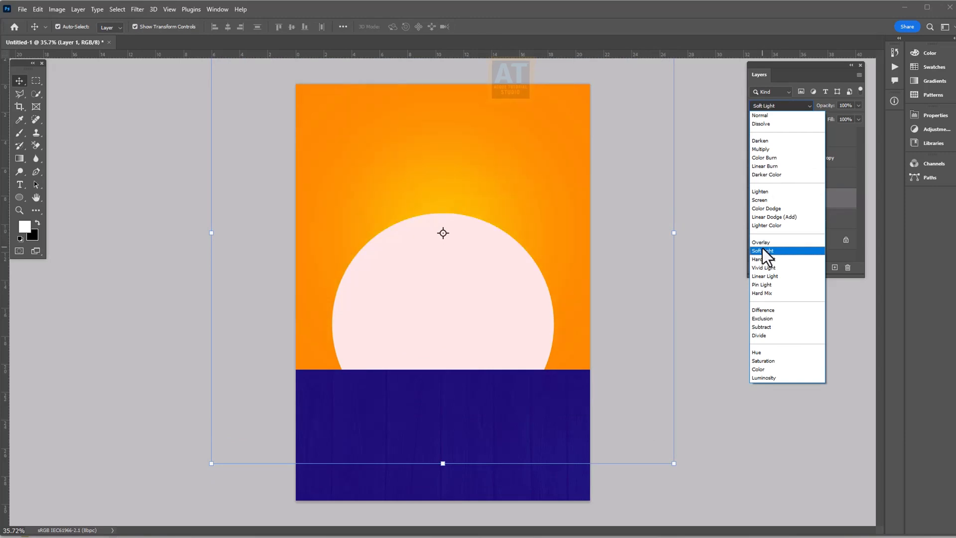
pyautogui.click(764, 241)
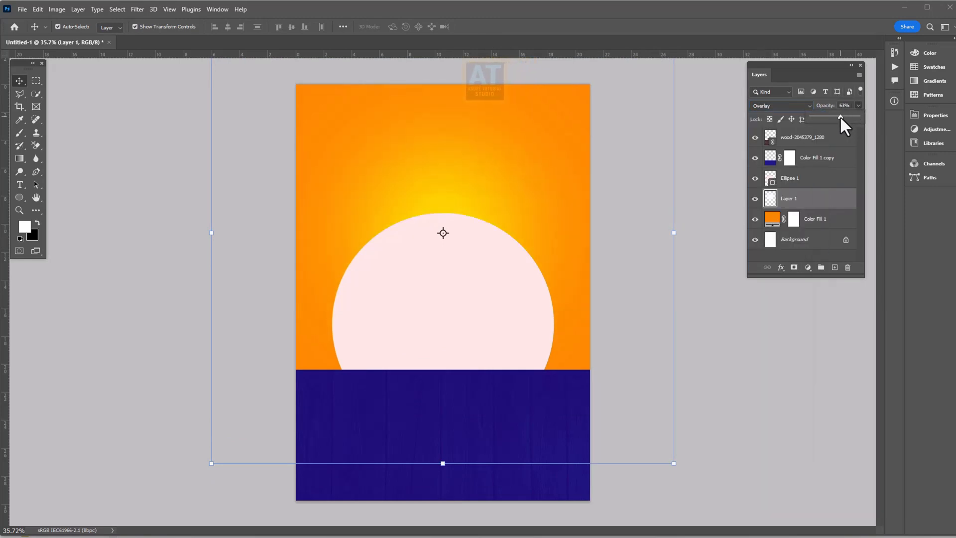
pyautogui.click(752, 403)
# Group the wood layer through Color Fill 1 into a group named 'BG' and lock it
pyautogui.click(818, 146)
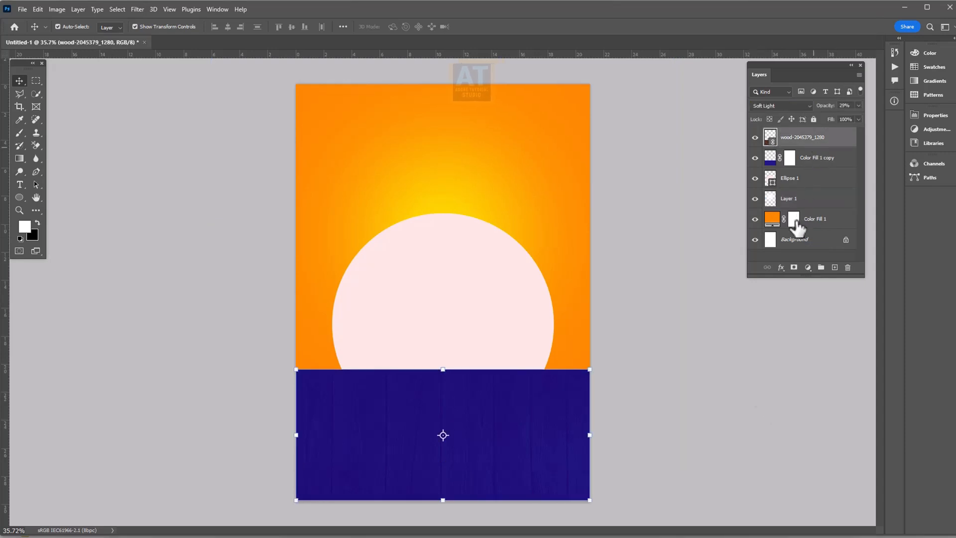
pyautogui.keyDown('shift'); pyautogui.click(794, 219); pyautogui.keyUp('shift')
pyautogui.keyDown('shift'); pyautogui.click(794, 219); pyautogui.keyUp('shift')
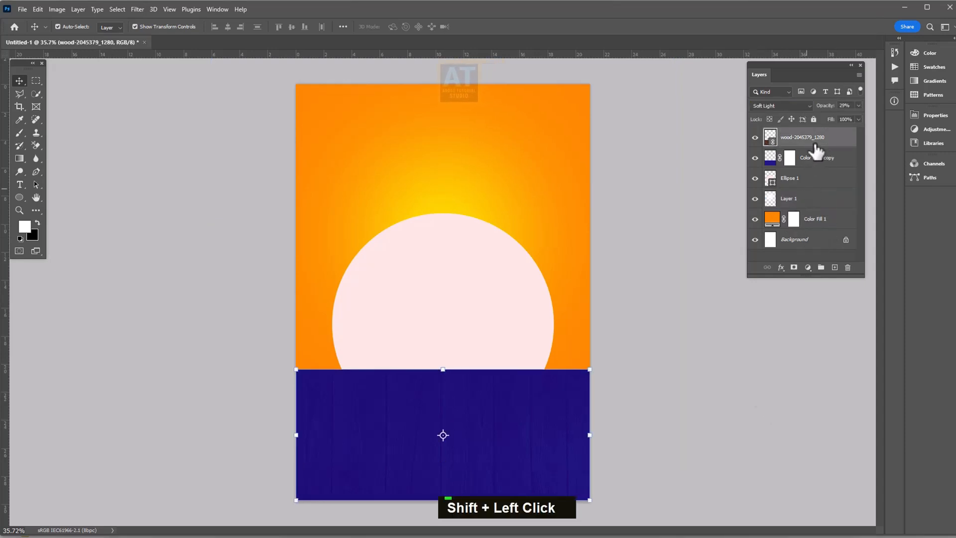
pyautogui.keyDown('shift'); pyautogui.click(821, 215); pyautogui.keyUp('shift')
pyautogui.click(821, 267)
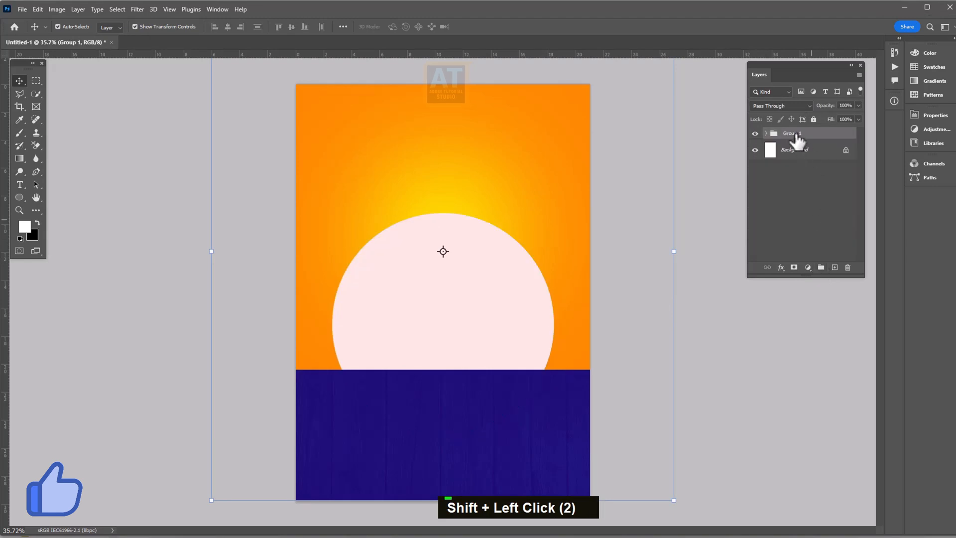
pyautogui.doubleClick(794, 133)
pyautogui.write('BG')
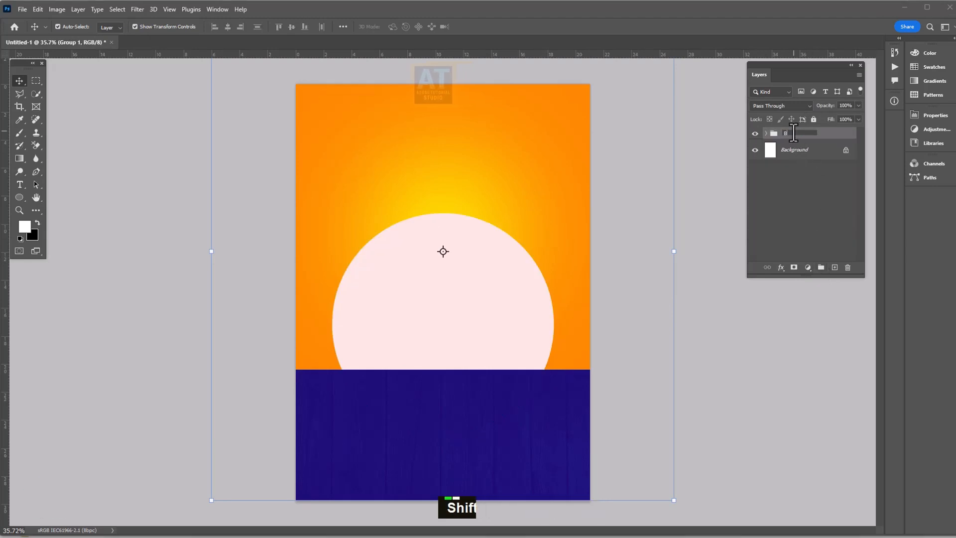
pyautogui.press('Return')
pyautogui.click(809, 118)
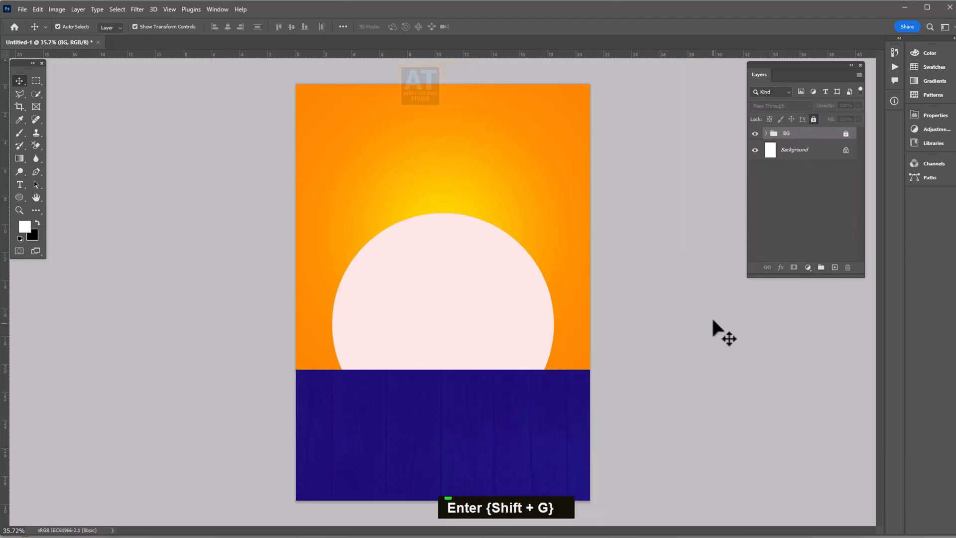
pyautogui.click(22, 9)
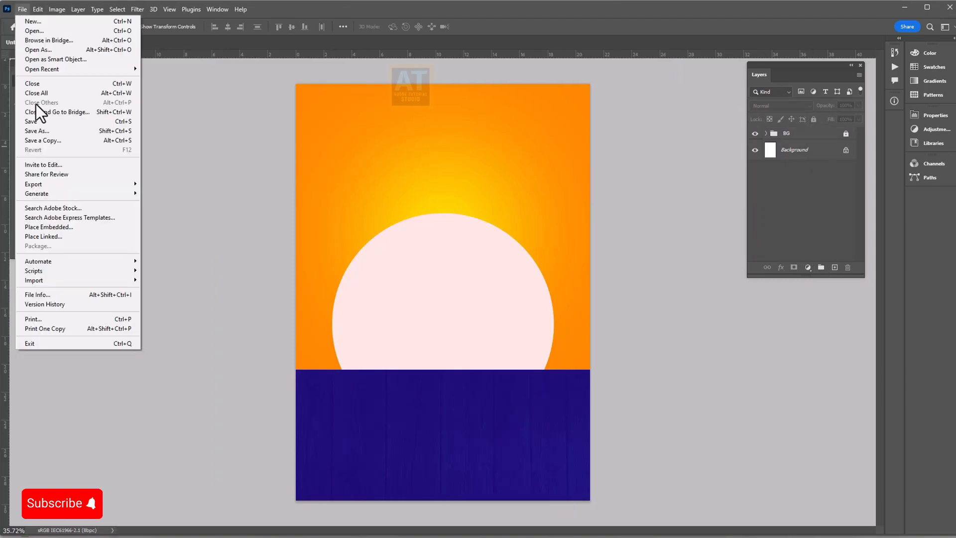
# Place the pasta bowl image scaled down onto the navy band, then add an empty layer beneath it
pyautogui.click(46, 236)
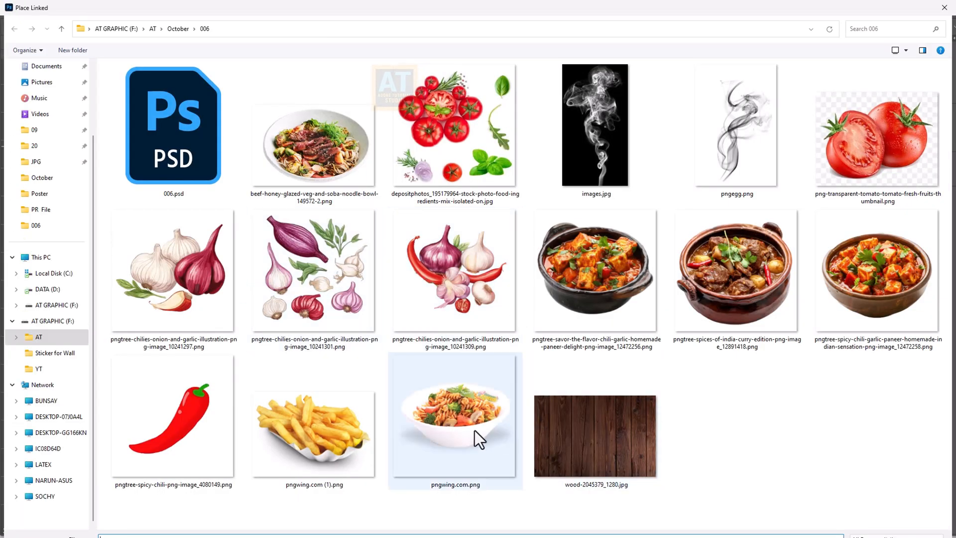
pyautogui.doubleClick(474, 431)
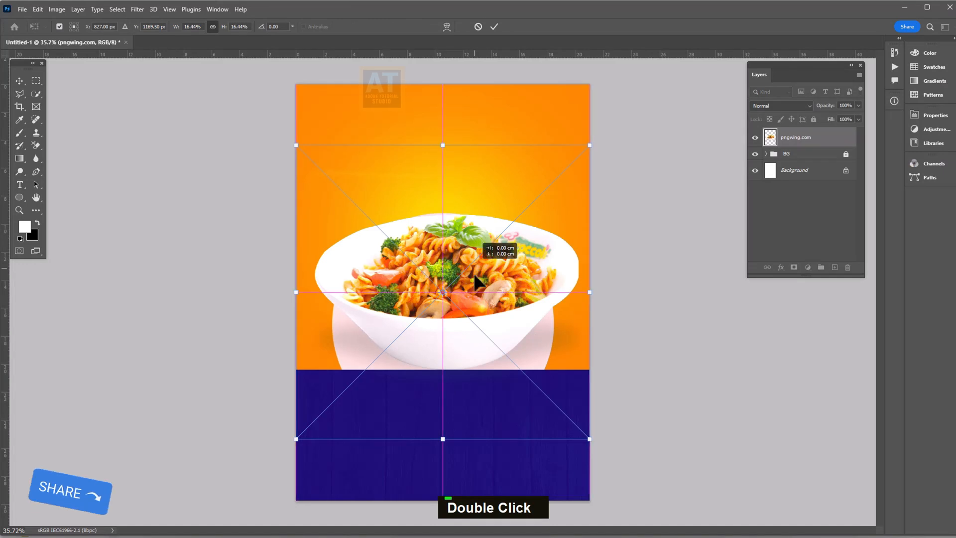
pyautogui.moveTo(475, 277); pyautogui.dragTo(475, 345)
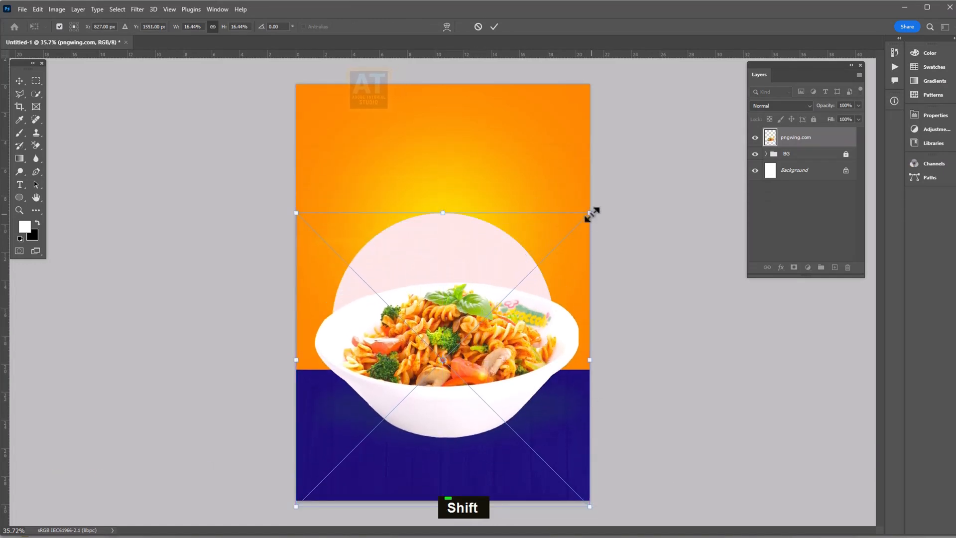
pyautogui.moveTo(591, 214); pyautogui.dragTo(528, 320)
pyautogui.moveTo(458, 421); pyautogui.dragTo(506, 441)
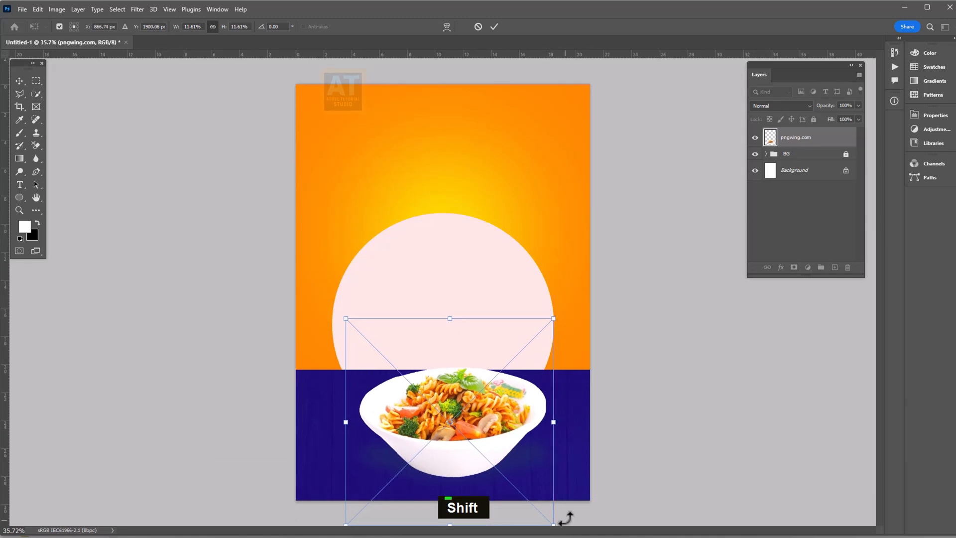
pyautogui.press('Return')
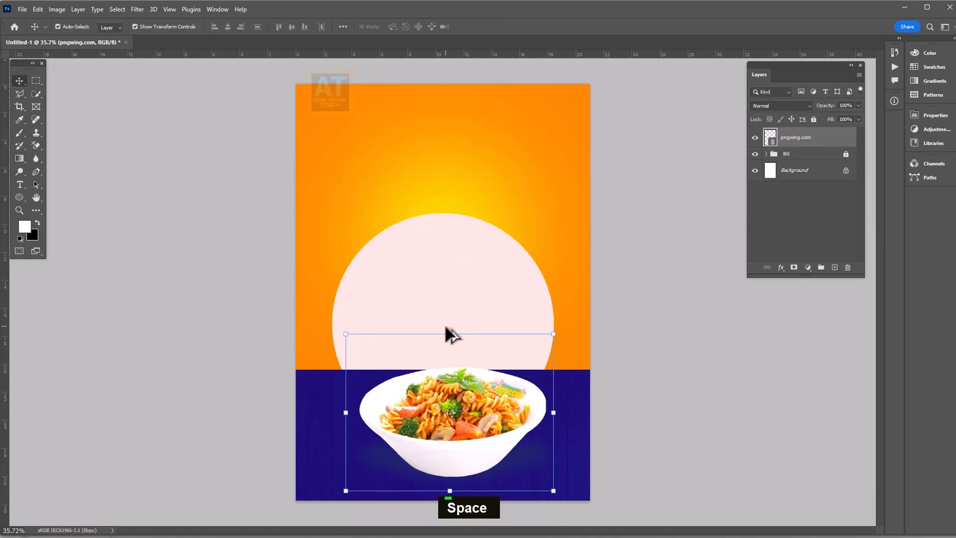
pyautogui.moveTo(451, 334); pyautogui.dragTo(440, 184)
pyautogui.scroll(1, 440, 184)
pyautogui.keyDown('ctrl'); pyautogui.click(835, 268); pyautogui.keyUp('ctrl')
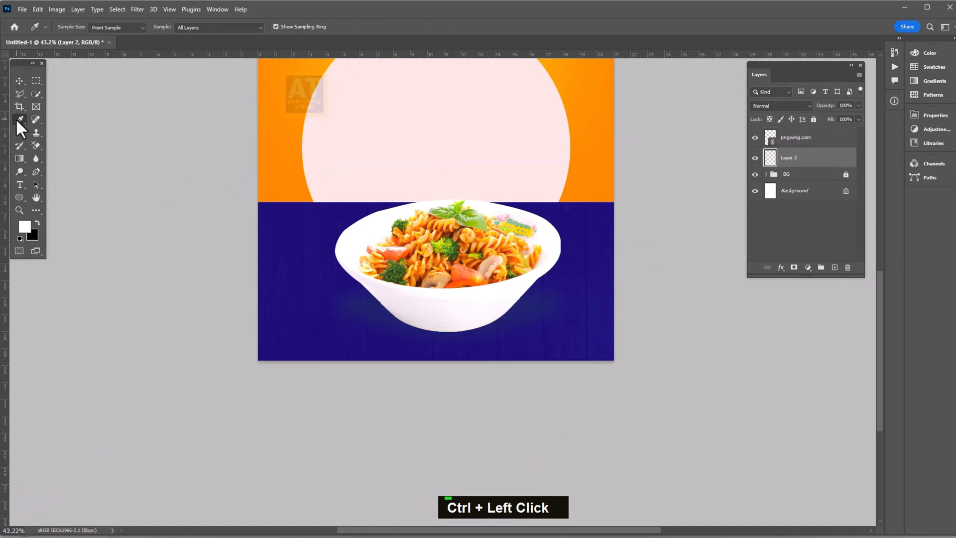
# Paint a soft black spot on Layer 2 and squash it flat beneath the bowl
pyautogui.click(20, 133)
pyautogui.press('x')
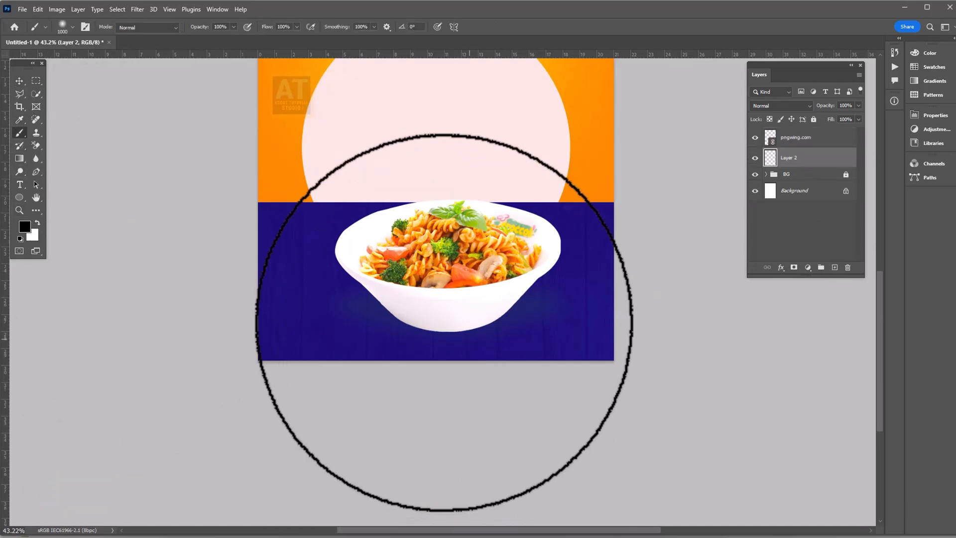
pyautogui.click(444, 319)
pyautogui.press('v')
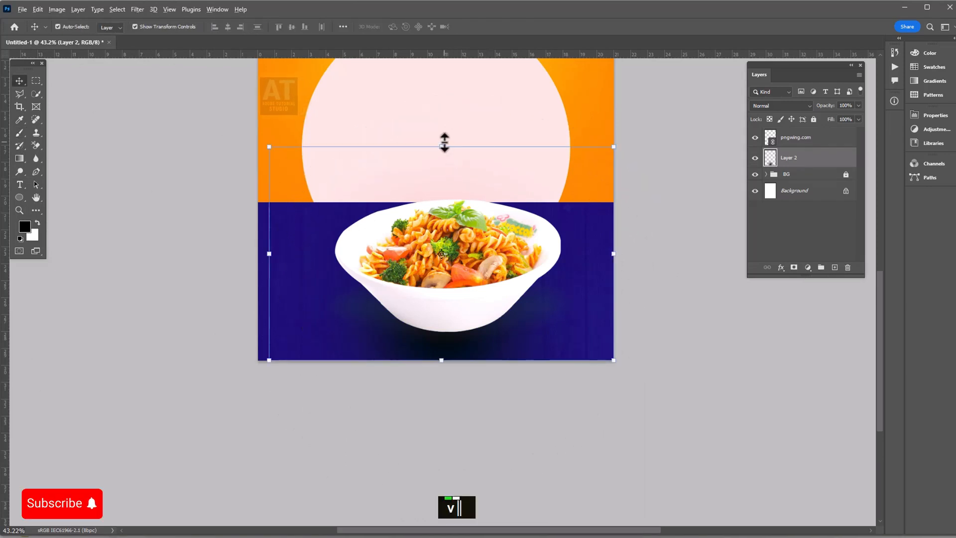
pyautogui.moveTo(444, 144); pyautogui.dragTo(438, 229)
pyautogui.moveTo(494, 257); pyautogui.dragTo(504, 319)
pyautogui.moveTo(622, 347); pyautogui.dragTo(207, 285)
pyautogui.moveTo(543, 310); pyautogui.dragTo(550, 334)
pyautogui.press('Return')
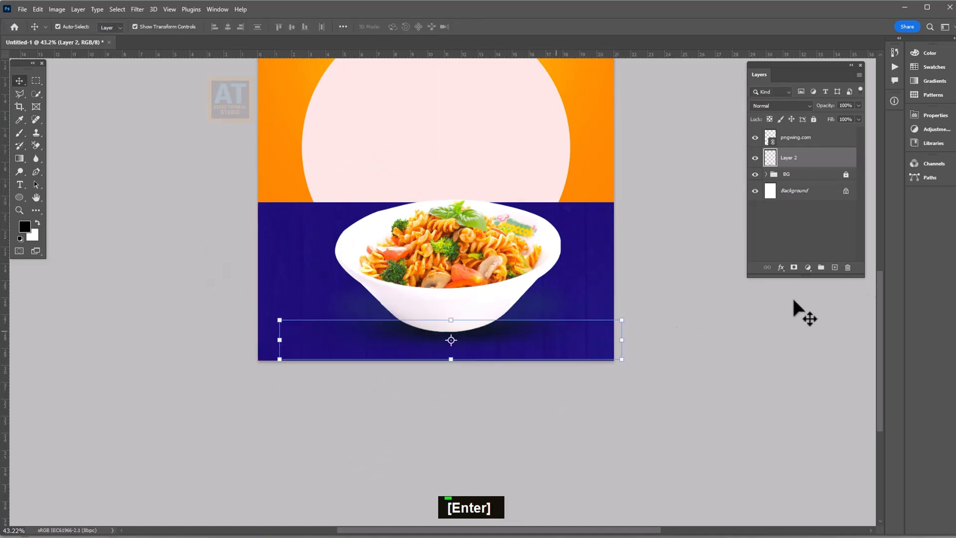
# Set the shadow to Multiply at about 74% opacity, then select the bowl and shadow layers
pyautogui.click(779, 104)
pyautogui.click(766, 148)
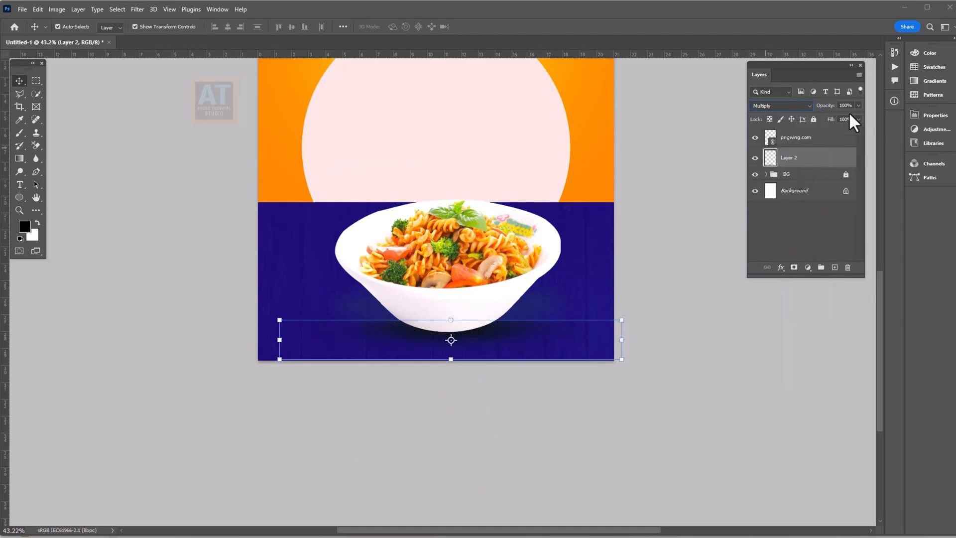
pyautogui.click(608, 398)
pyautogui.click(495, 342)
pyautogui.doubleClick(632, 338)
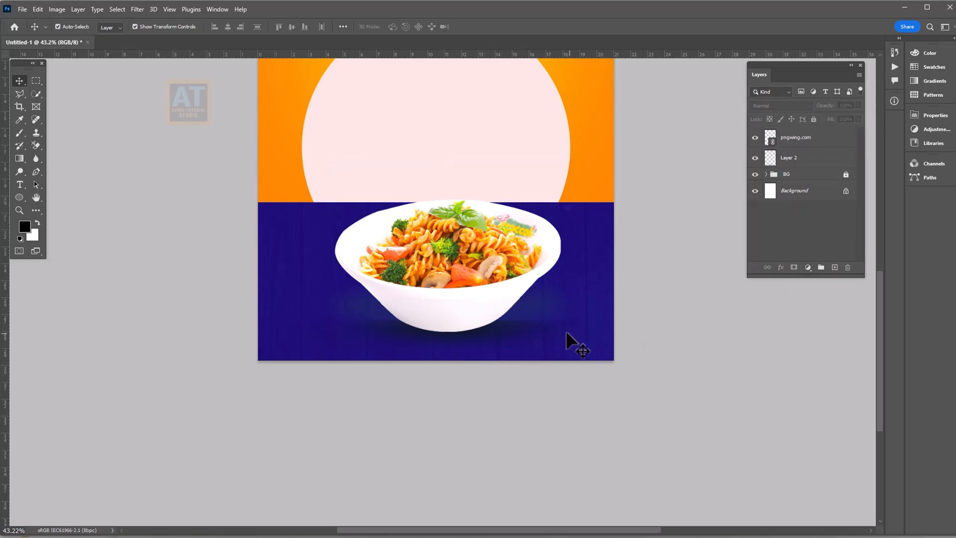
pyautogui.click(799, 142)
pyautogui.click(786, 160)
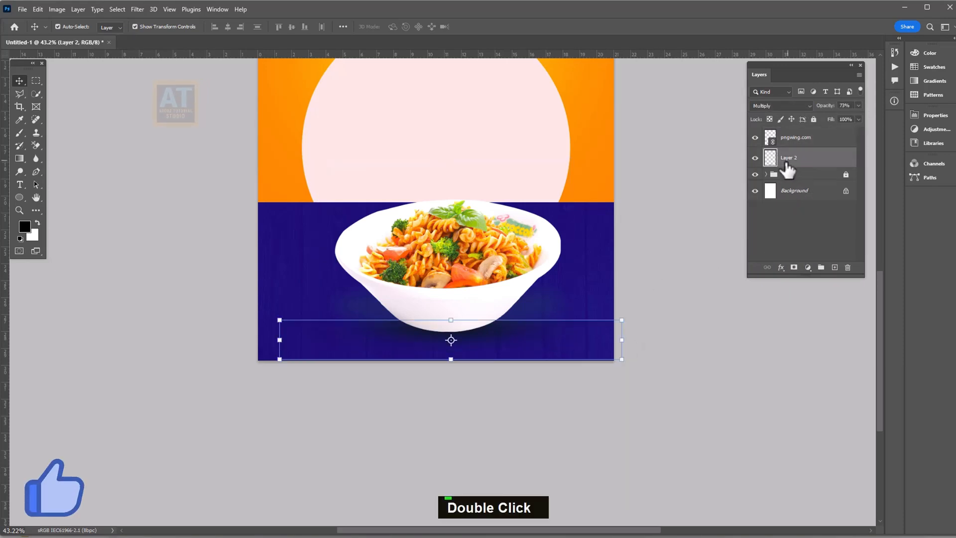
# Narrow the shadow, then tilt the bowl and shadow about 7° and enlarge them slightly
pyautogui.moveTo(622, 340); pyautogui.dragTo(562, 341)
pyautogui.press('Return')
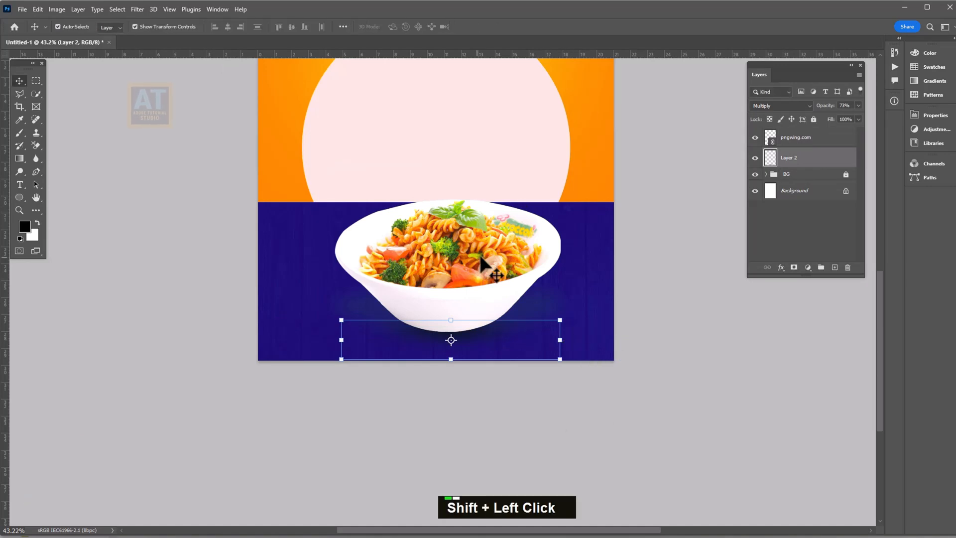
pyautogui.moveTo(479, 277)
pyautogui.mouseDown()
pyautogui.moveTo(477, 249)
pyautogui.moveTo(478, 264)
pyautogui.mouseUp()
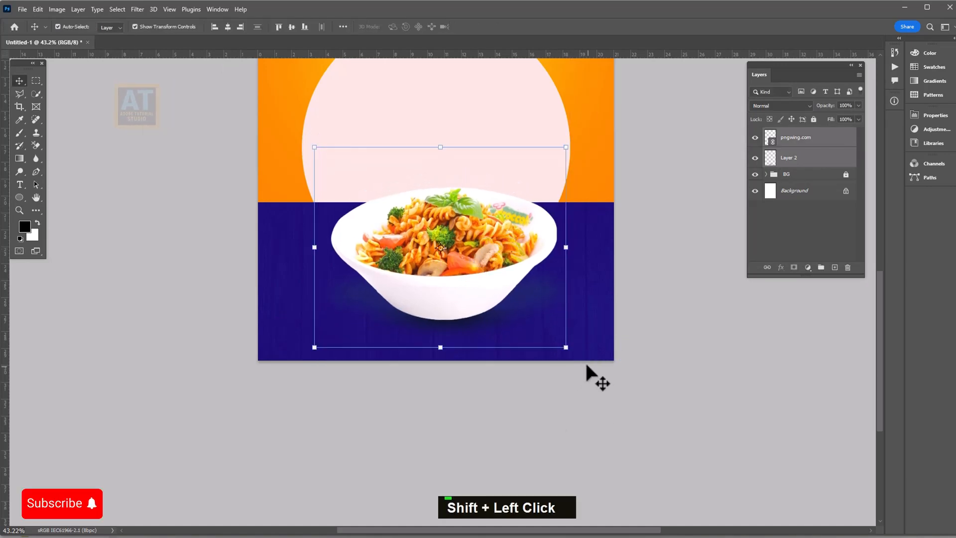
pyautogui.moveTo(574, 357); pyautogui.dragTo(578, 331)
pyautogui.moveTo(569, 237); pyautogui.dragTo(595, 222)
pyautogui.moveTo(519, 270); pyautogui.dragTo(510, 274)
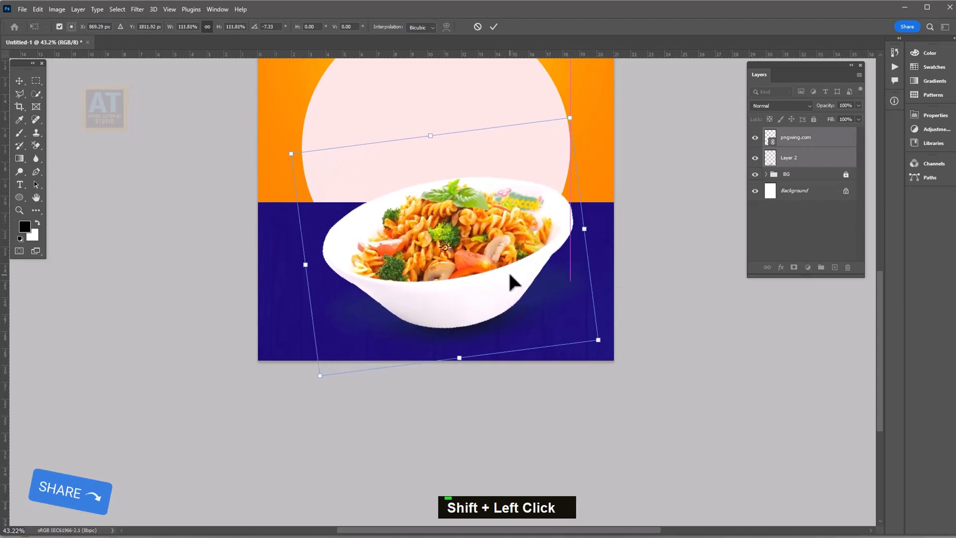
pyautogui.click(493, 27)
pyautogui.scroll(-1, 525, 301)
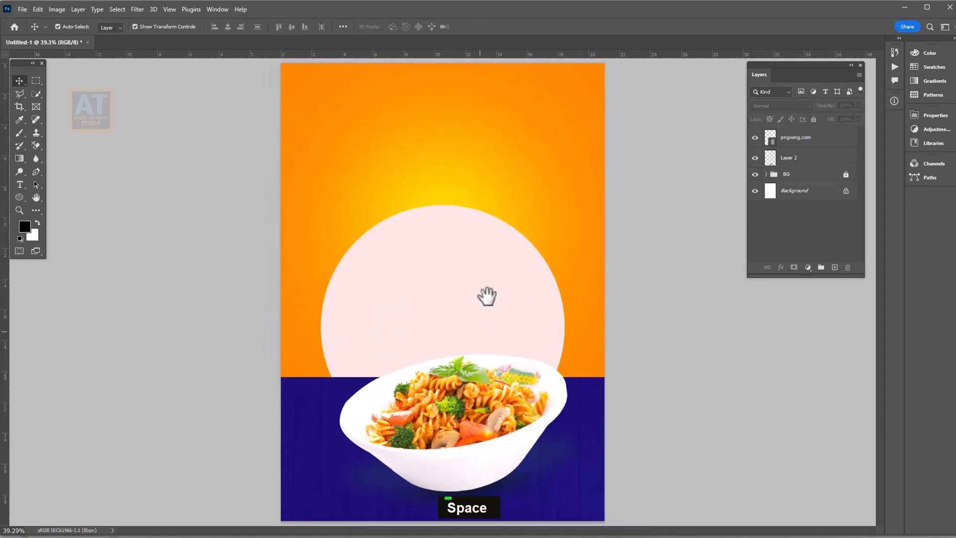
# Stretch the tilted pasta bowl a little larger at the top and bottom
pyautogui.click(447, 393)
pyautogui.click(449, 324)
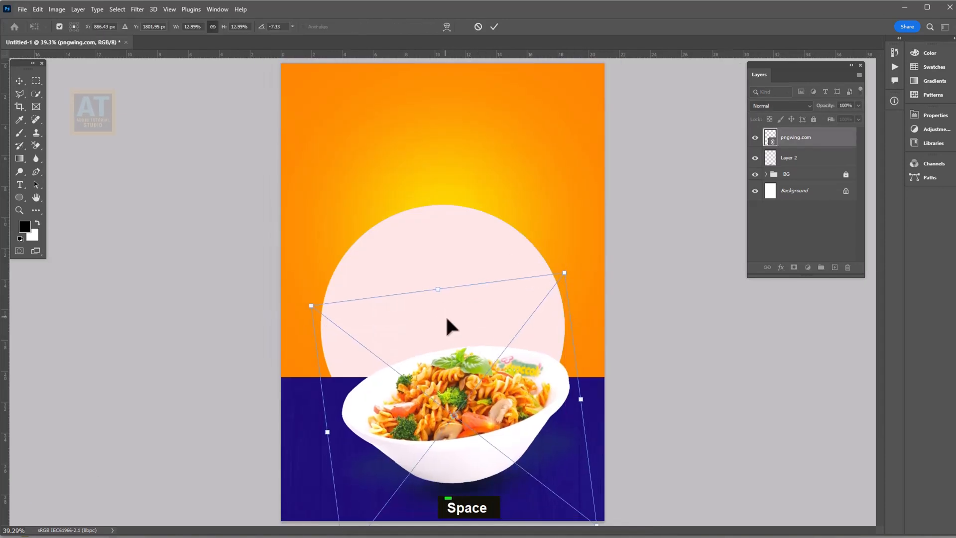
pyautogui.moveTo(437, 291); pyautogui.dragTo(433, 273)
pyautogui.scroll(-1, 431, 328)
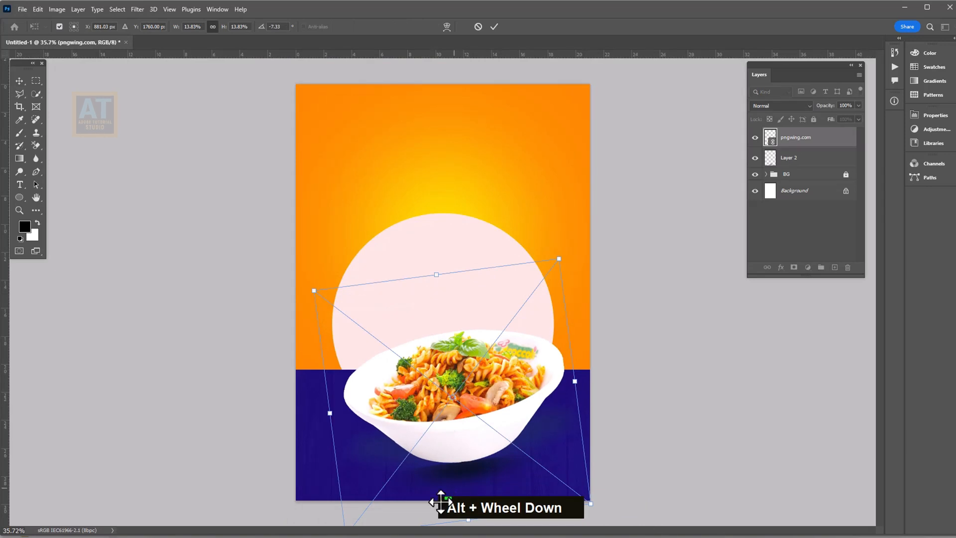
pyautogui.moveTo(467, 520); pyautogui.dragTo(465, 536)
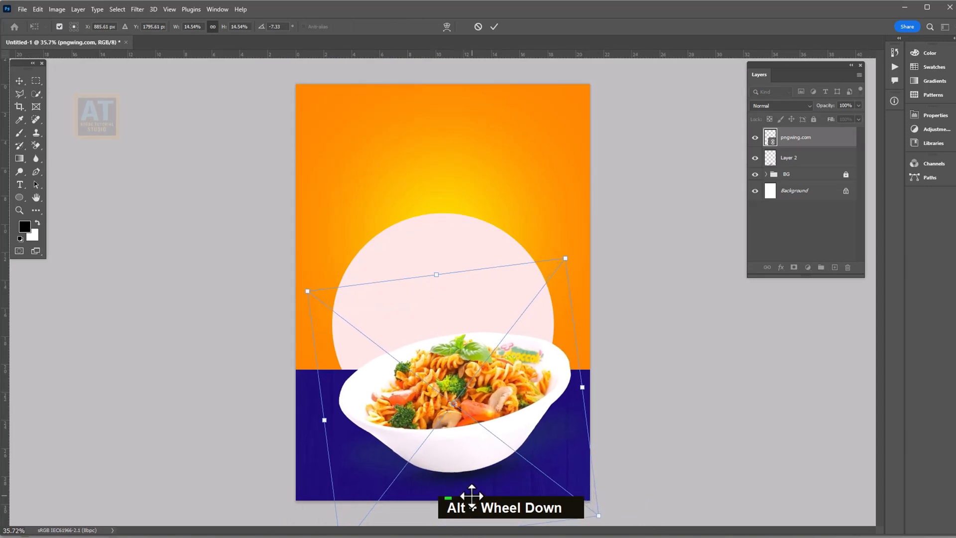
pyautogui.press('Return')
# Place the paneer curry pot image, shrink it, and set it left of the bowl beneath the pasta layer
pyautogui.hotkey('ctrl', '0')
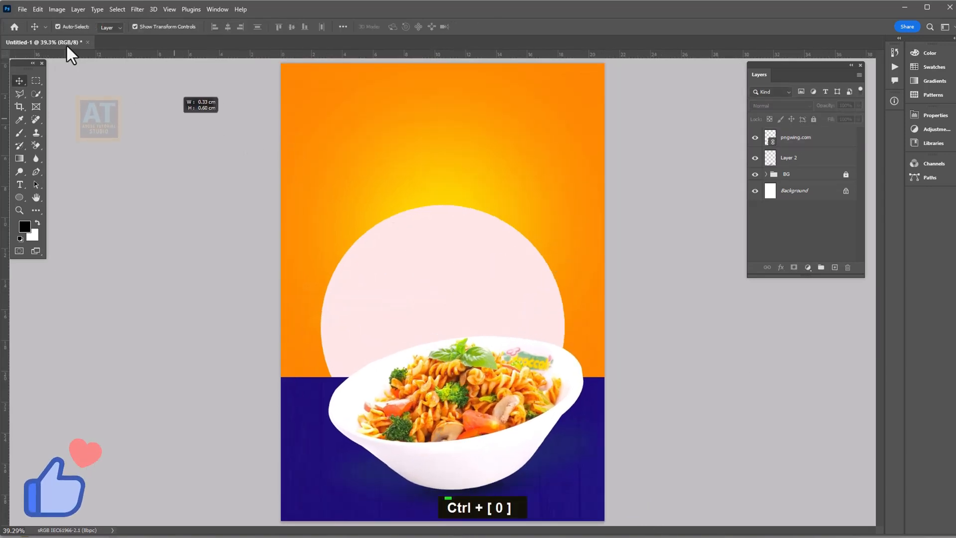
pyautogui.click(22, 9)
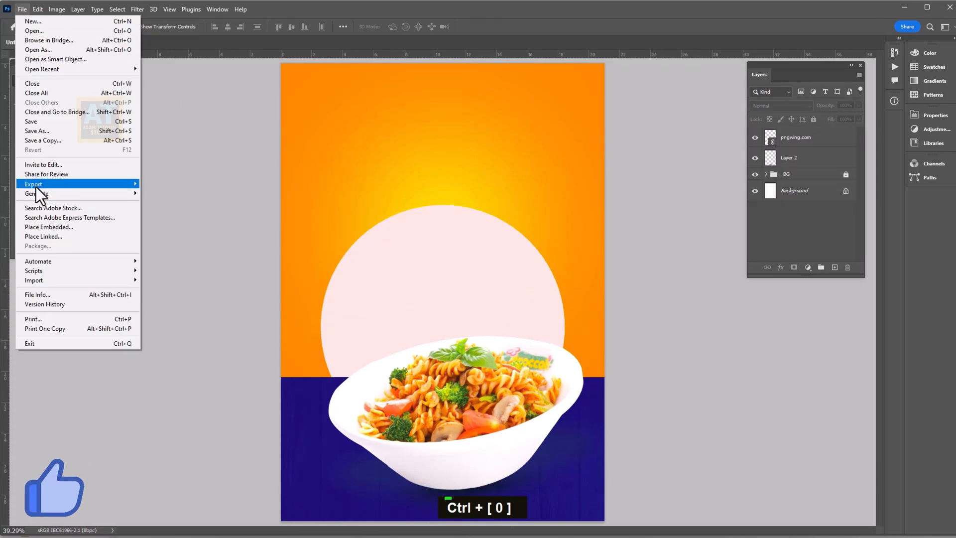
pyautogui.click(36, 237)
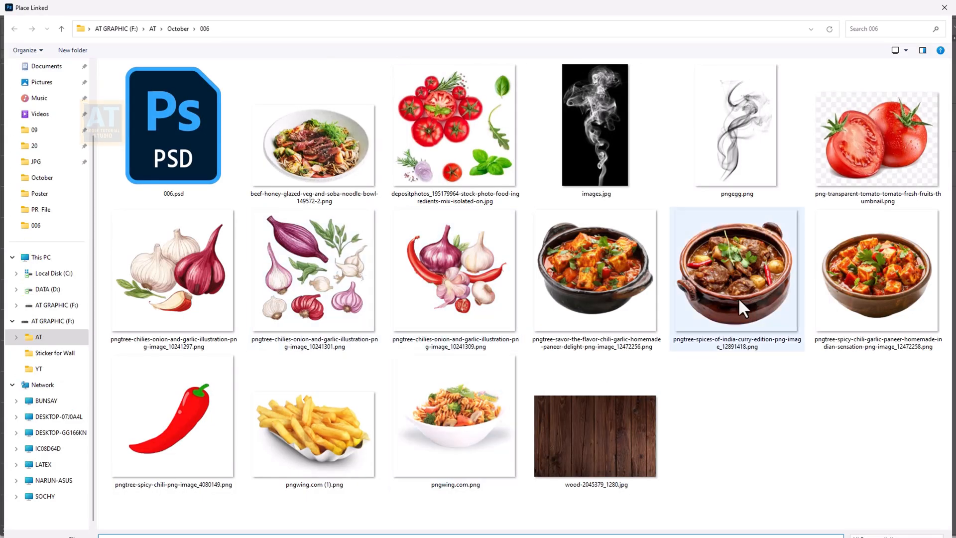
pyautogui.doubleClick(728, 291)
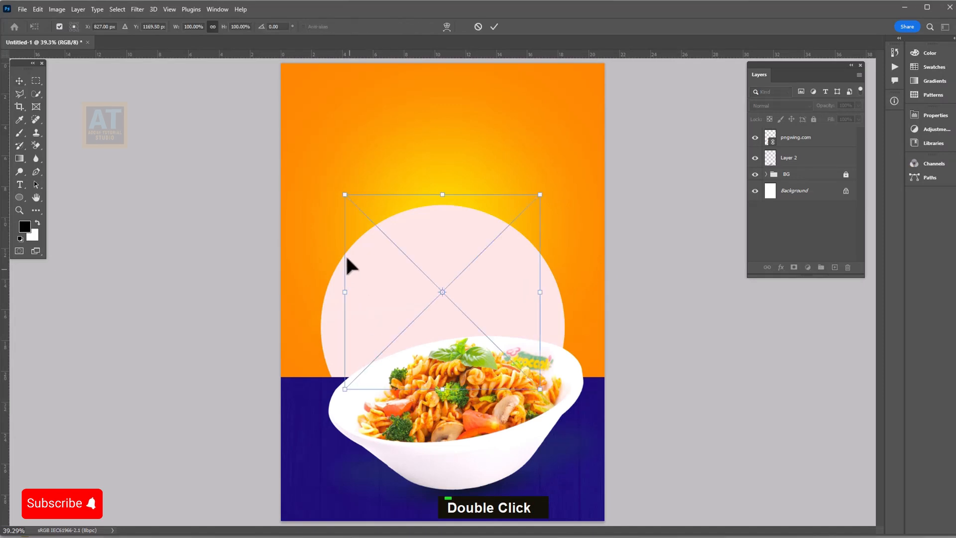
pyautogui.moveTo(539, 191); pyautogui.dragTo(488, 245)
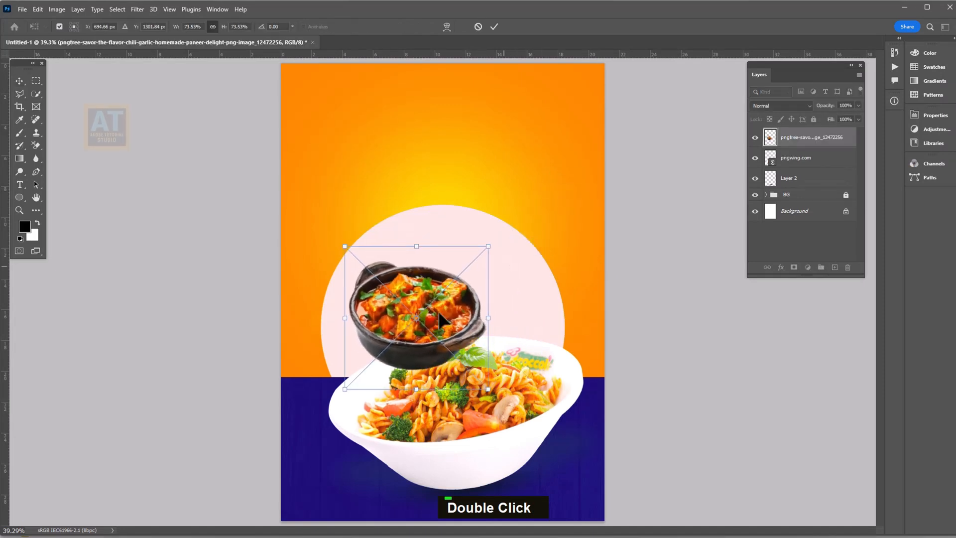
pyautogui.moveTo(375, 329); pyautogui.dragTo(346, 335)
pyautogui.press('Return')
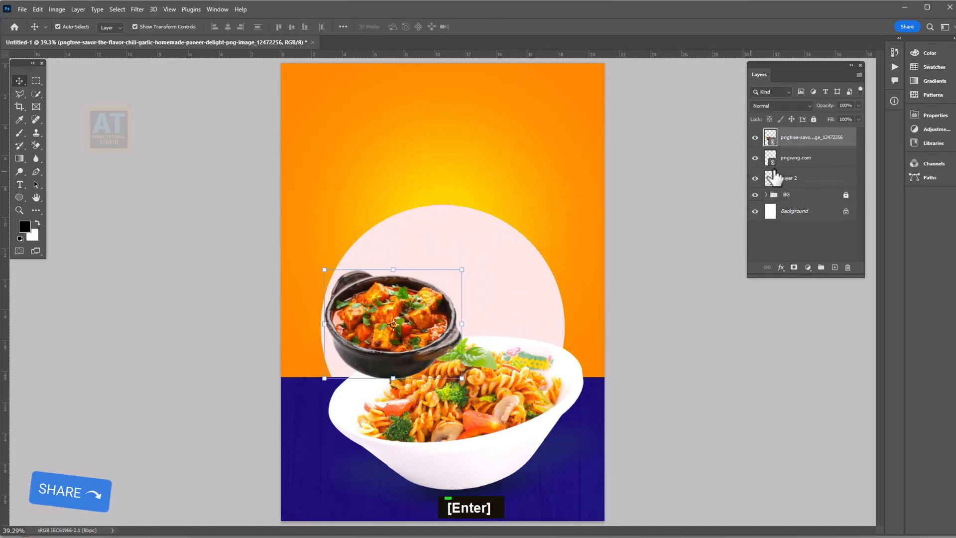
pyautogui.moveTo(799, 154); pyautogui.dragTo(798, 164)
pyautogui.moveTo(378, 302); pyautogui.dragTo(375, 280)
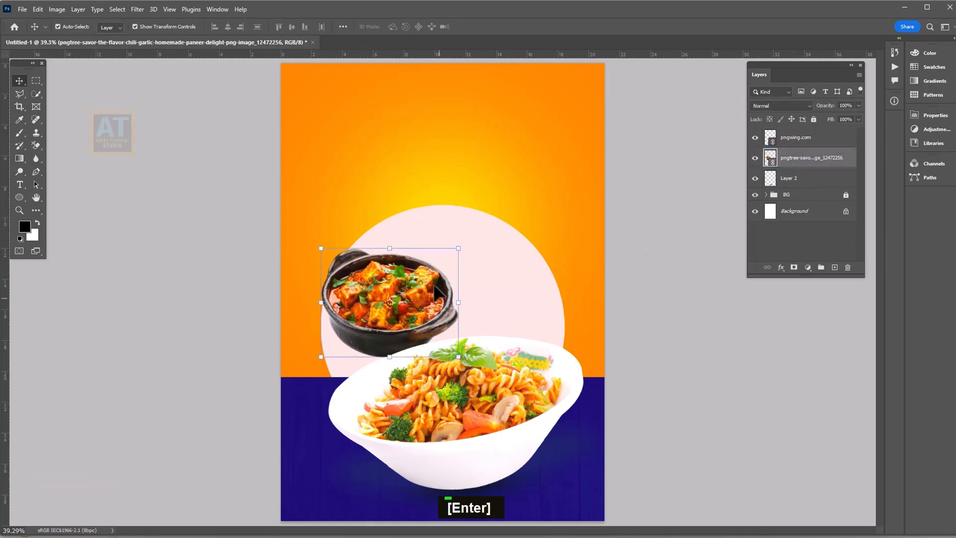
# Tilt the paneer pot about 7 degrees, shift it left, and enlarge it slightly
pyautogui.click(466, 242)
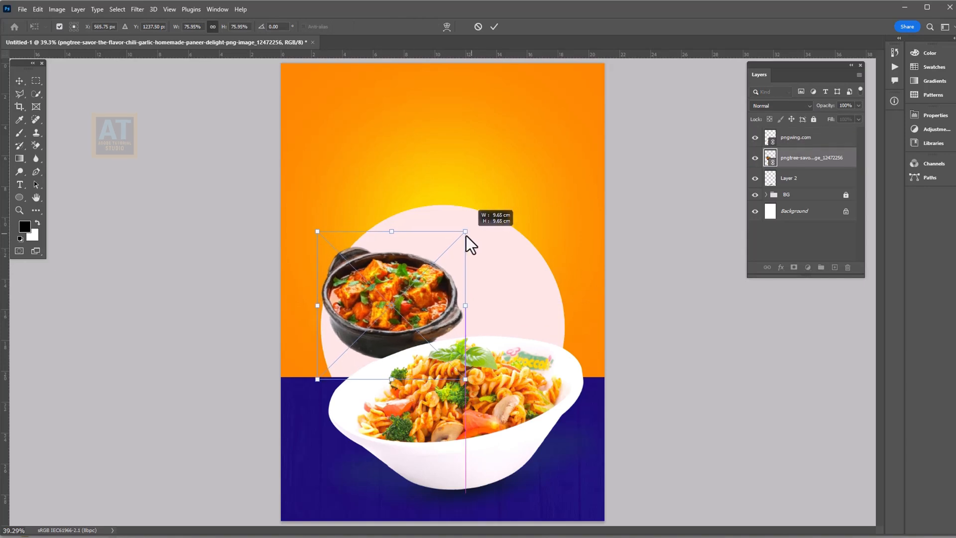
pyautogui.moveTo(472, 233); pyautogui.dragTo(469, 219)
pyautogui.moveTo(423, 315); pyautogui.dragTo(404, 312)
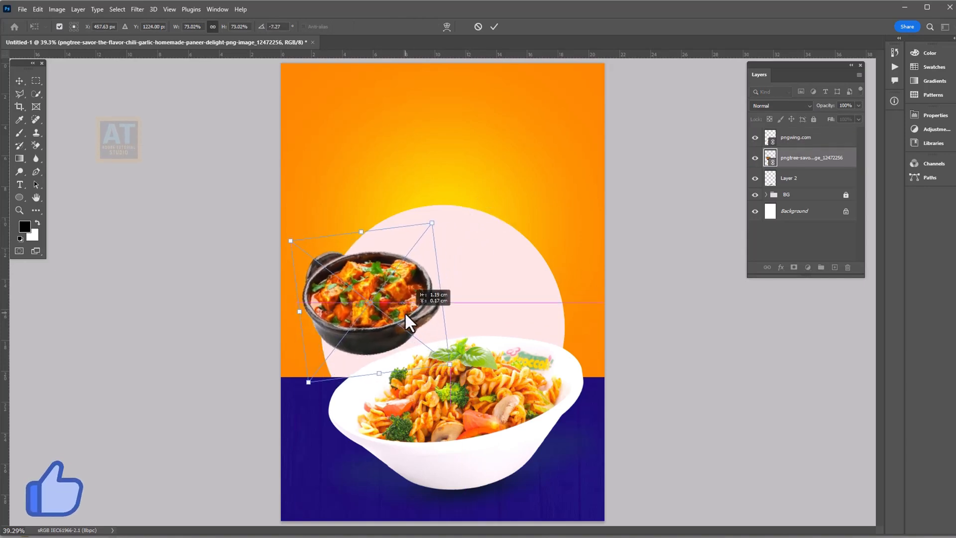
pyautogui.moveTo(450, 361); pyautogui.dragTo(459, 372)
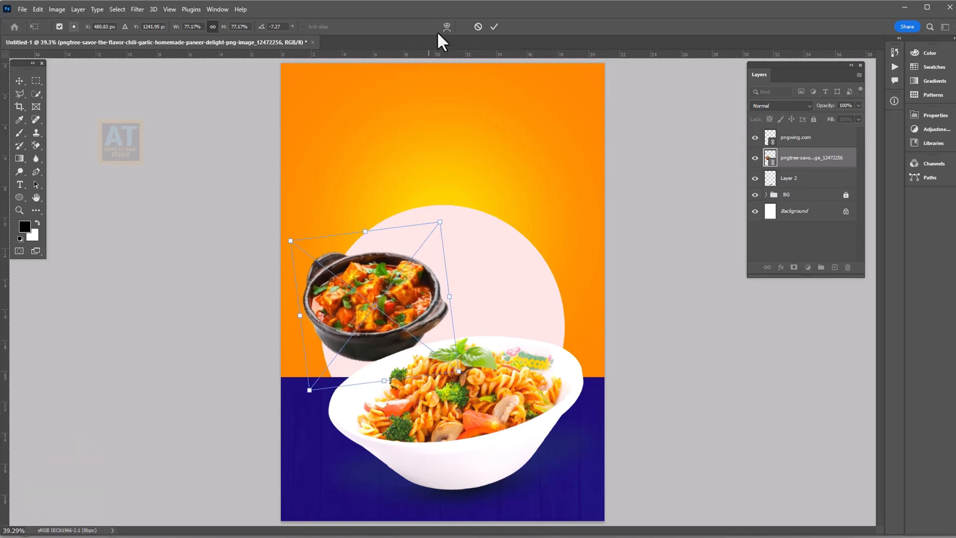
pyautogui.click(495, 27)
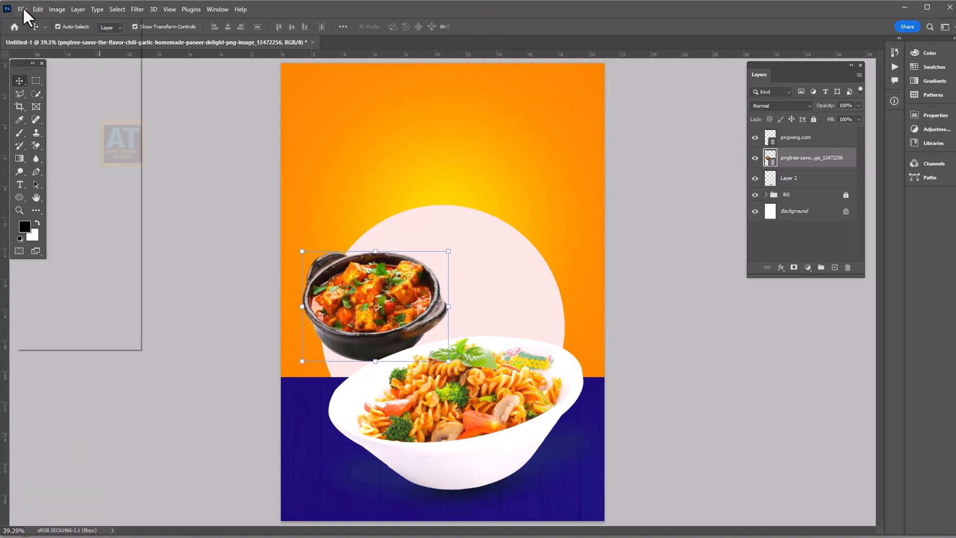
# Place the spices-of-india meat curry image, shrink it, and set it beside the paneer pot on the circle
pyautogui.click(23, 9)
pyautogui.click(50, 236)
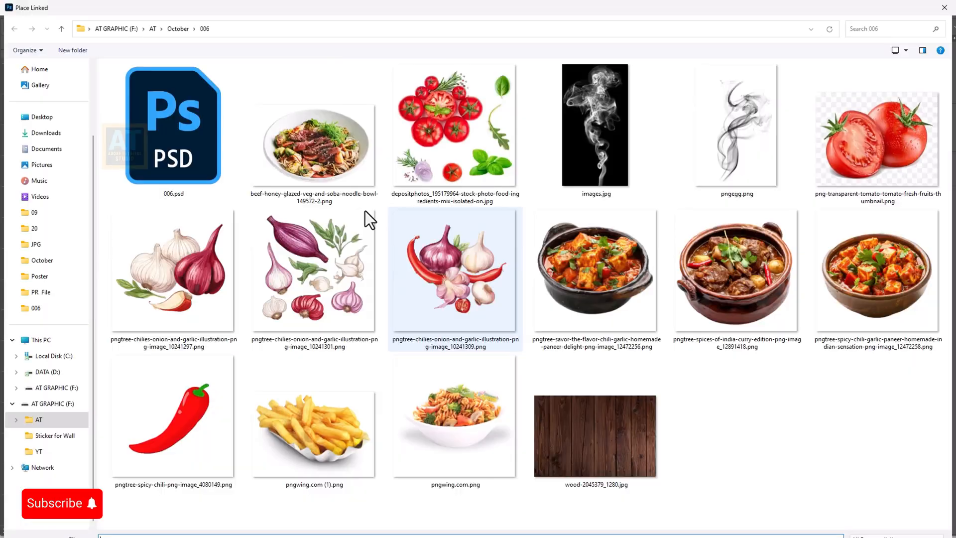
pyautogui.doubleClick(775, 268)
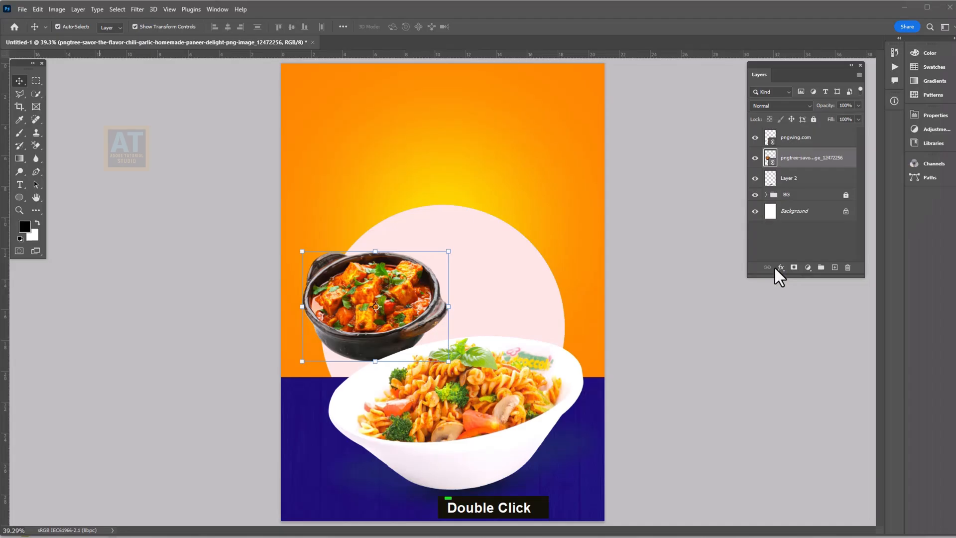
pyautogui.moveTo(344, 194); pyautogui.dragTo(389, 238)
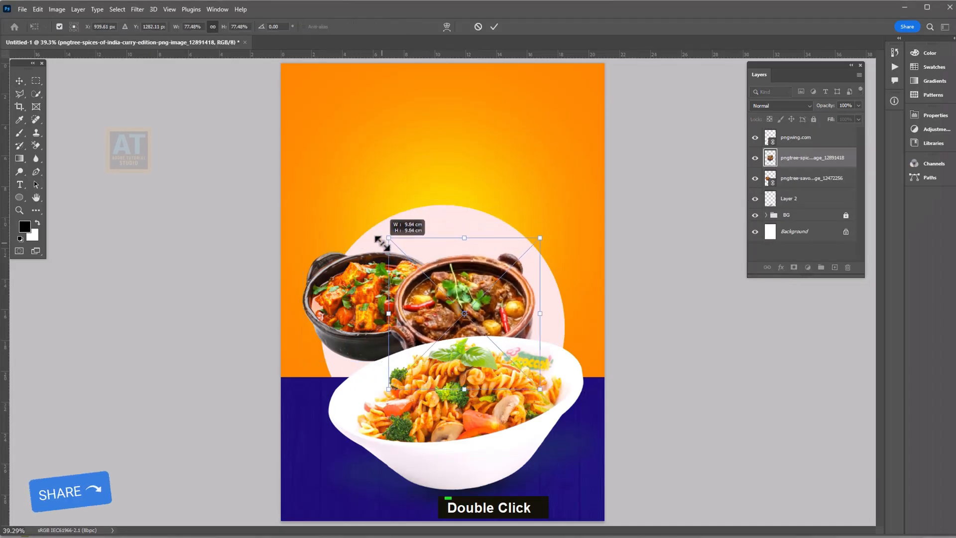
pyautogui.moveTo(464, 287); pyautogui.dragTo(518, 259)
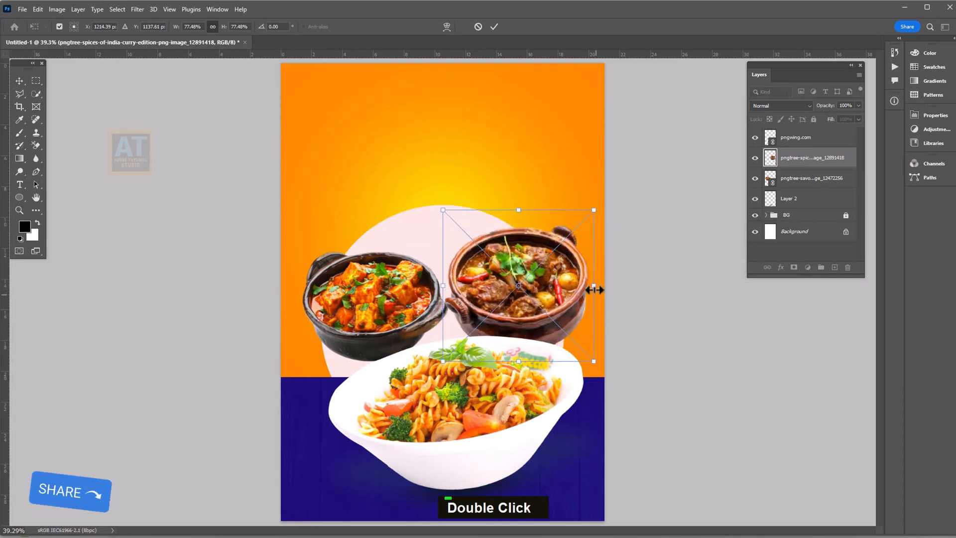
pyautogui.moveTo(594, 290); pyautogui.dragTo(566, 287)
pyautogui.moveTo(506, 264); pyautogui.dragTo(516, 276)
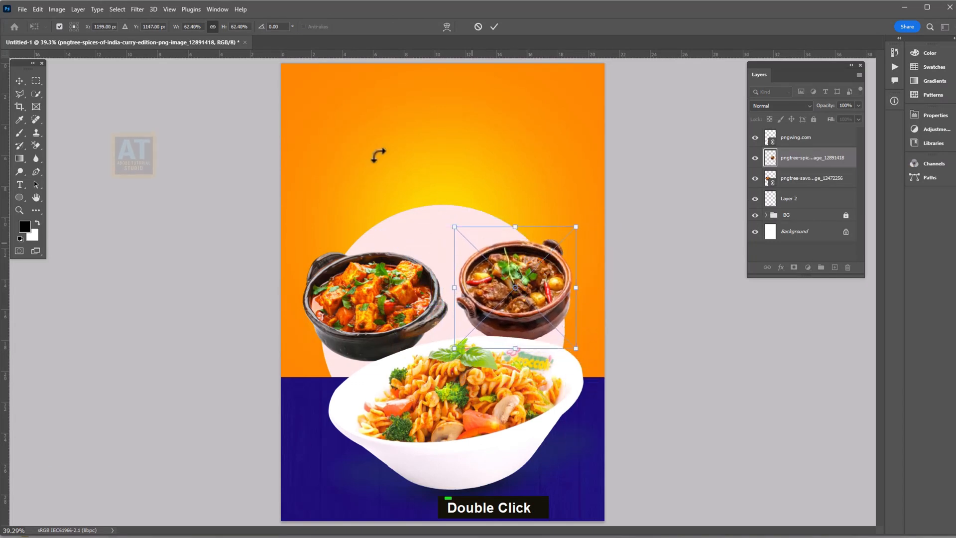
pyautogui.click(494, 27)
pyautogui.click(153, 217)
# Place the french fries image at about a third size above the curry bowls, layered beneath them
pyautogui.click(22, 9)
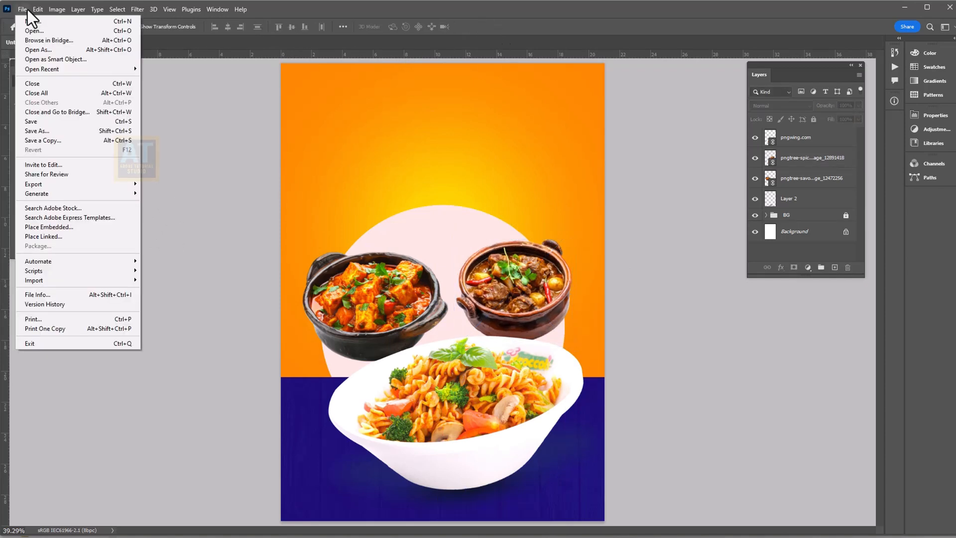
pyautogui.click(47, 237)
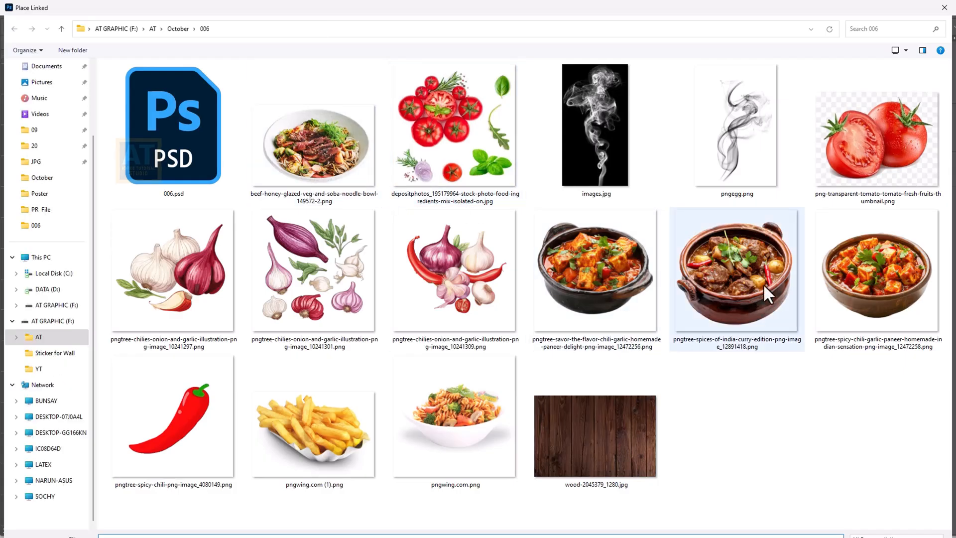
pyautogui.doubleClick(393, 438)
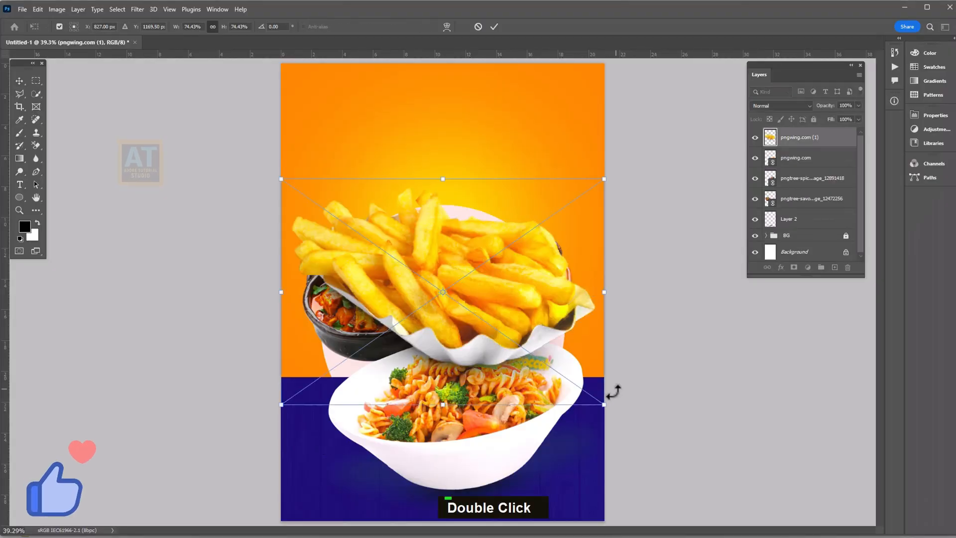
pyautogui.moveTo(604, 406); pyautogui.dragTo(422, 278)
pyautogui.moveTo(359, 210); pyautogui.dragTo(429, 220)
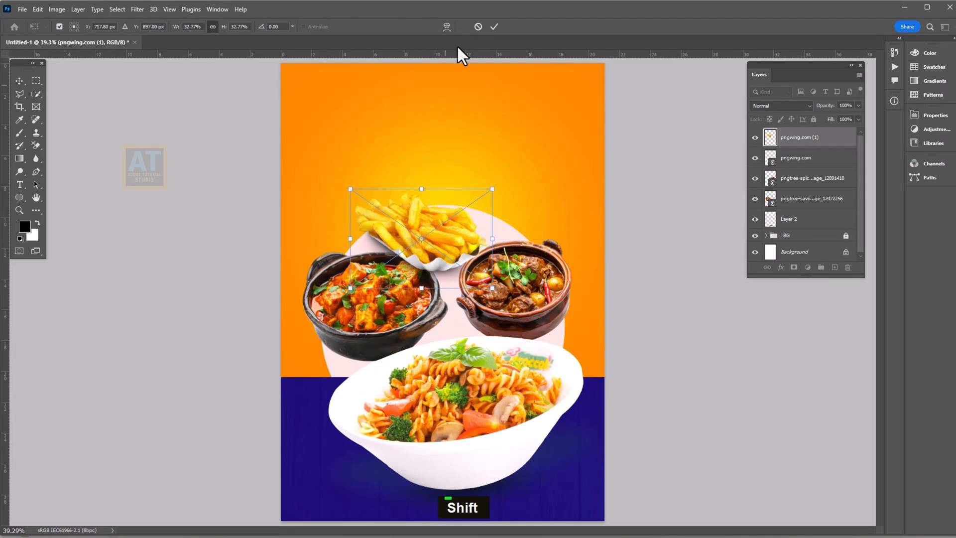
pyautogui.click(499, 28)
pyautogui.moveTo(817, 141); pyautogui.dragTo(803, 208)
pyautogui.moveTo(444, 230); pyautogui.dragTo(440, 216)
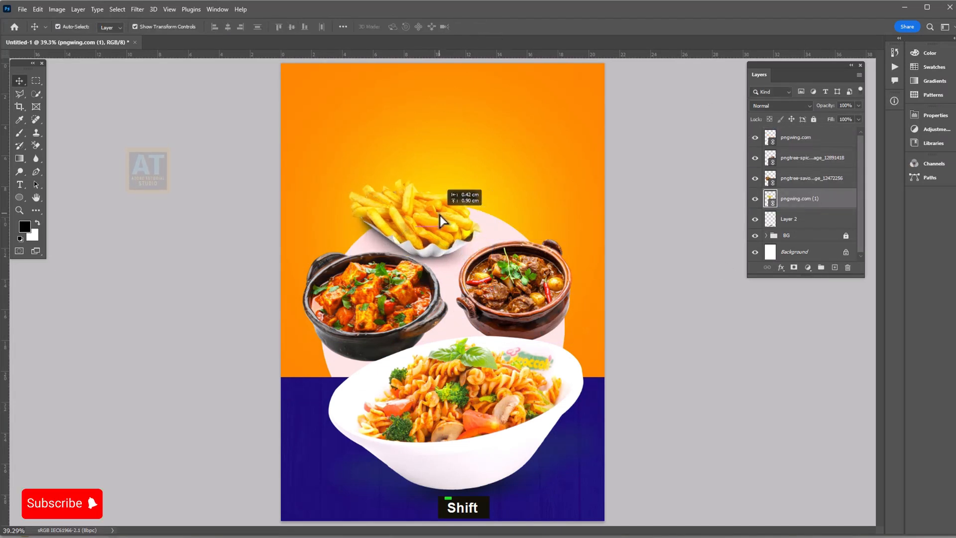
pyautogui.click(607, 317)
# Rotate the paneer bowl back to level
pyautogui.click(413, 304)
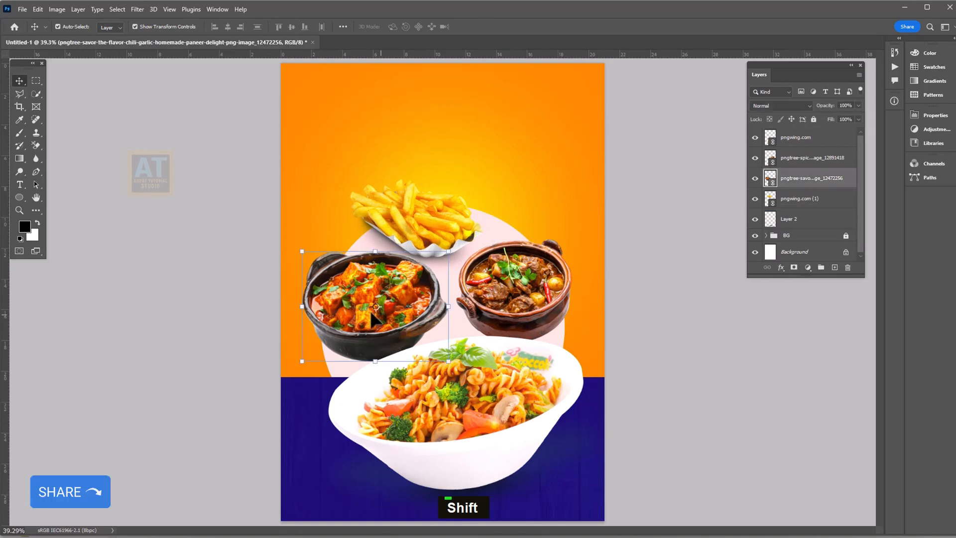
pyautogui.hotkey('ctrl', 't')
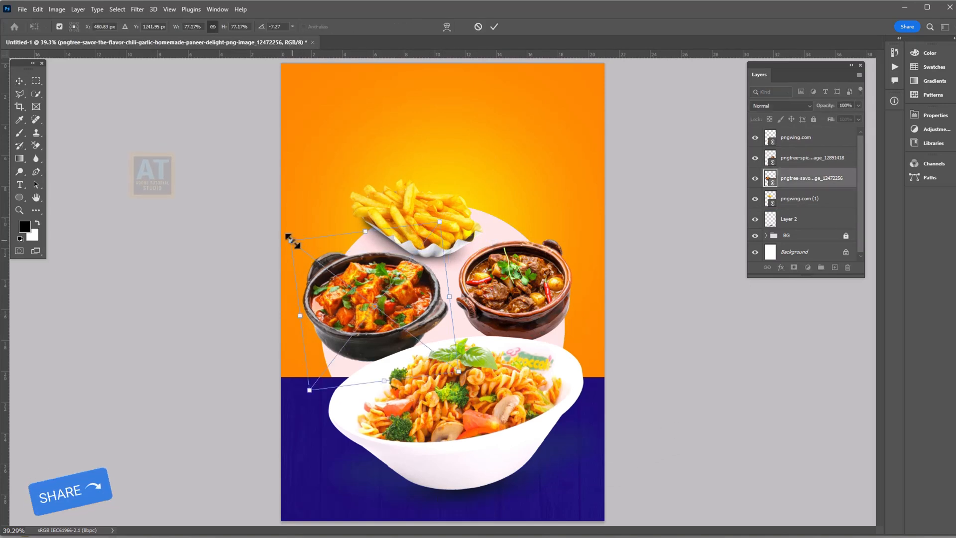
pyautogui.moveTo(292, 239); pyautogui.dragTo(284, 226)
pyautogui.press('Return')
# Enlarge the fries and the meat curry bowl slightly, and nudge the fries down
pyautogui.doubleClick(427, 202)
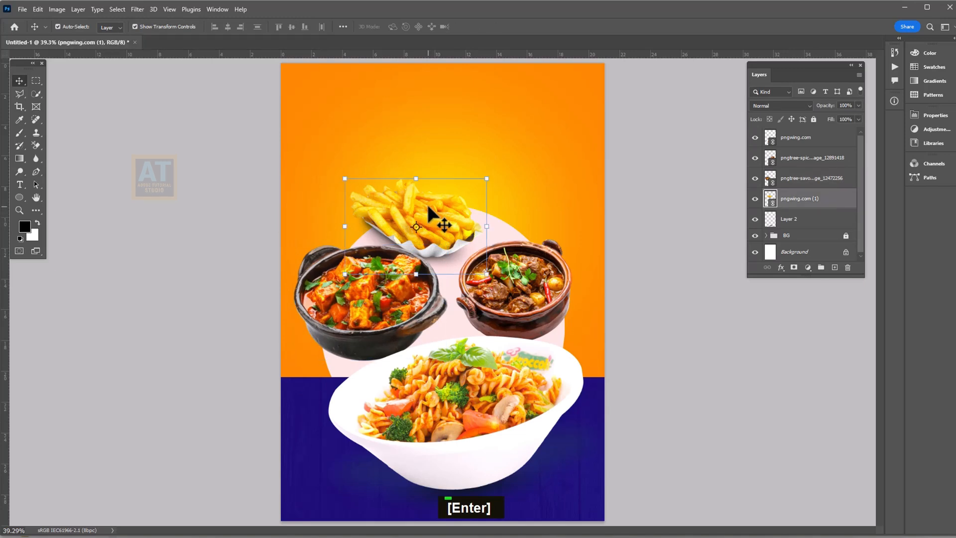
pyautogui.moveTo(488, 163); pyautogui.dragTo(500, 156)
pyautogui.press('Return')
pyautogui.click(519, 279)
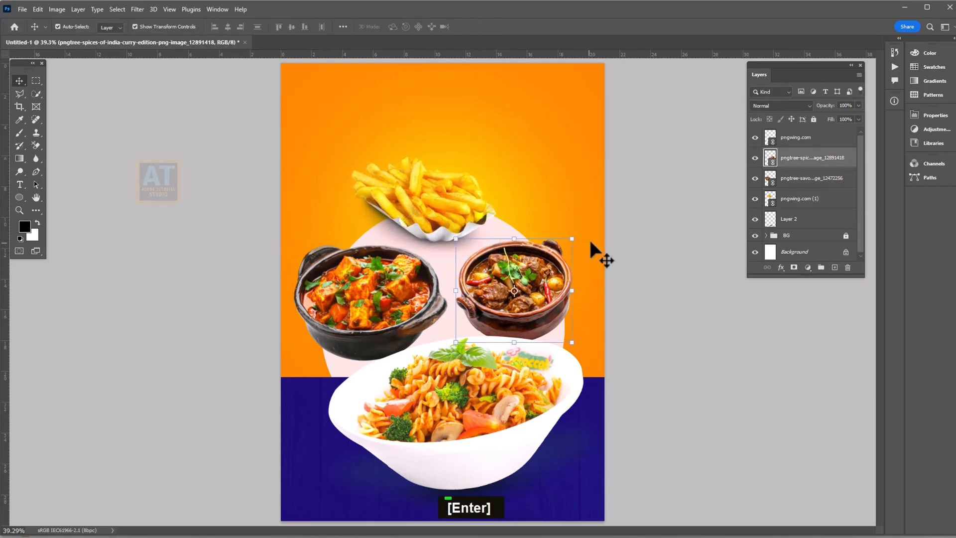
pyautogui.moveTo(578, 235); pyautogui.dragTo(589, 211)
pyautogui.press('Return')
pyautogui.moveTo(433, 214); pyautogui.dragTo(429, 221)
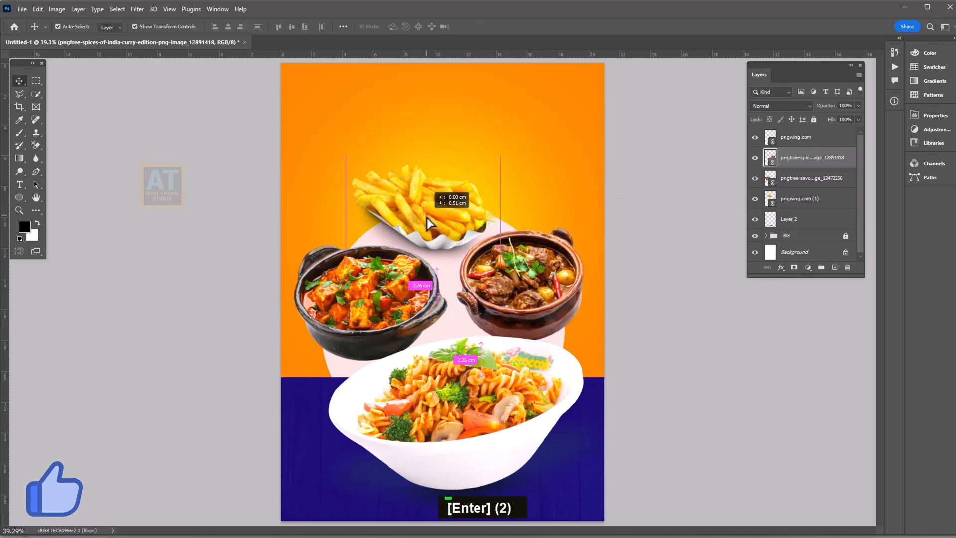
pyautogui.click(530, 281)
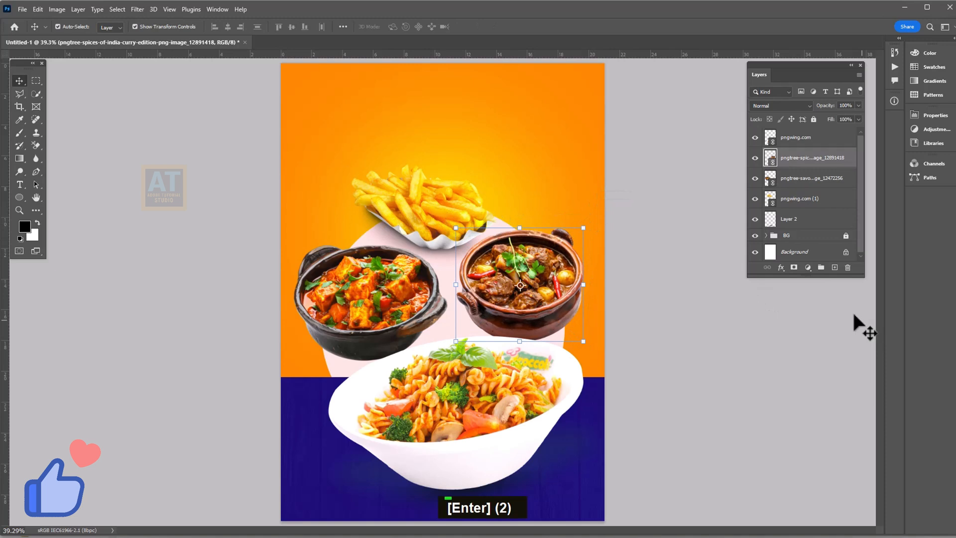
# Paint a large soft black dot on a new empty layer beneath the curry bowl
pyautogui.keyDown('ctrl'); pyautogui.click(835, 267); pyautogui.keyUp('ctrl')
pyautogui.press('b')
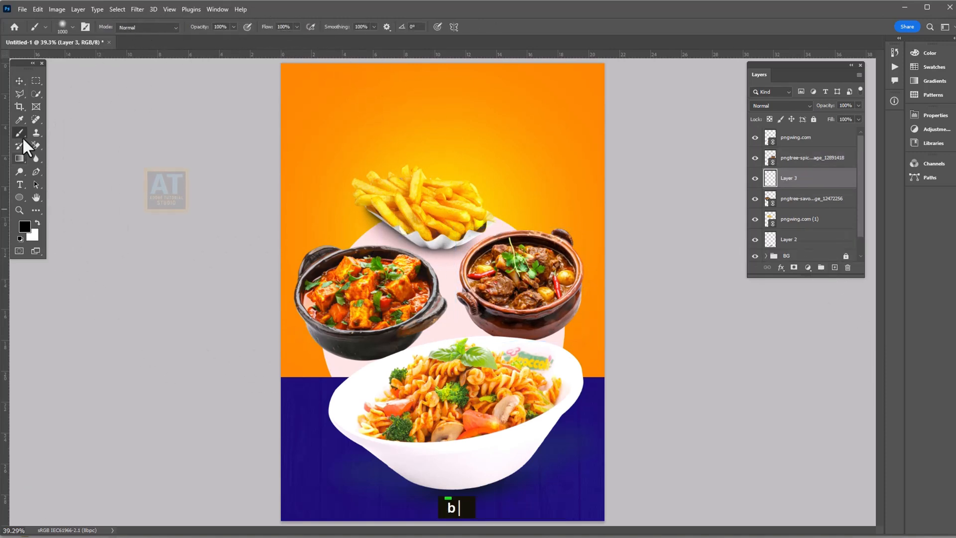
pyautogui.click(23, 227)
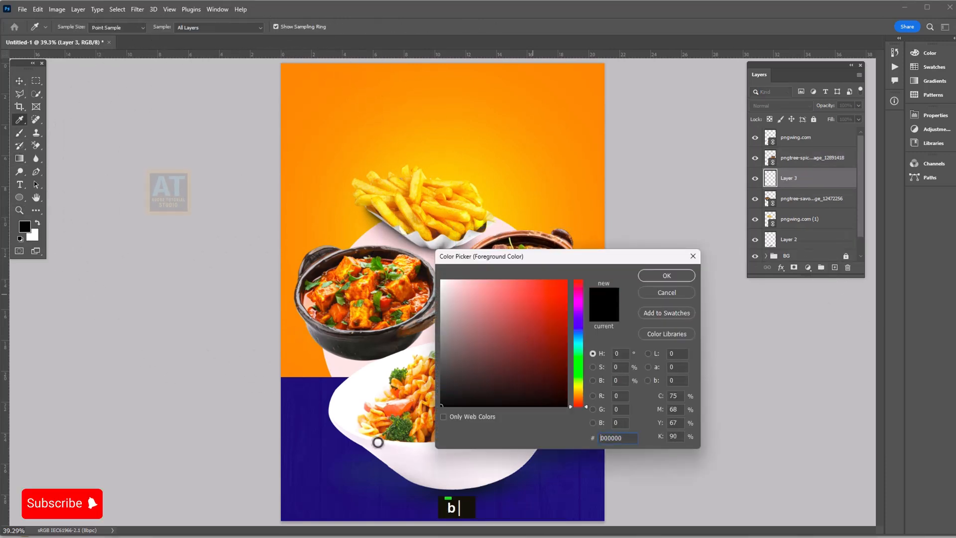
pyautogui.click(666, 277)
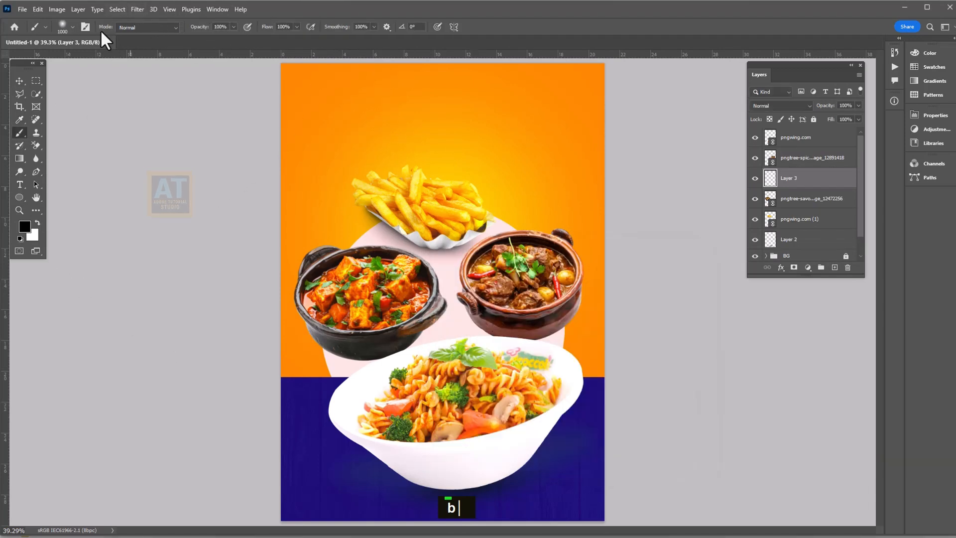
pyautogui.click(73, 27)
pyautogui.moveTo(108, 56); pyautogui.dragTo(110, 56)
pyautogui.click(480, 184)
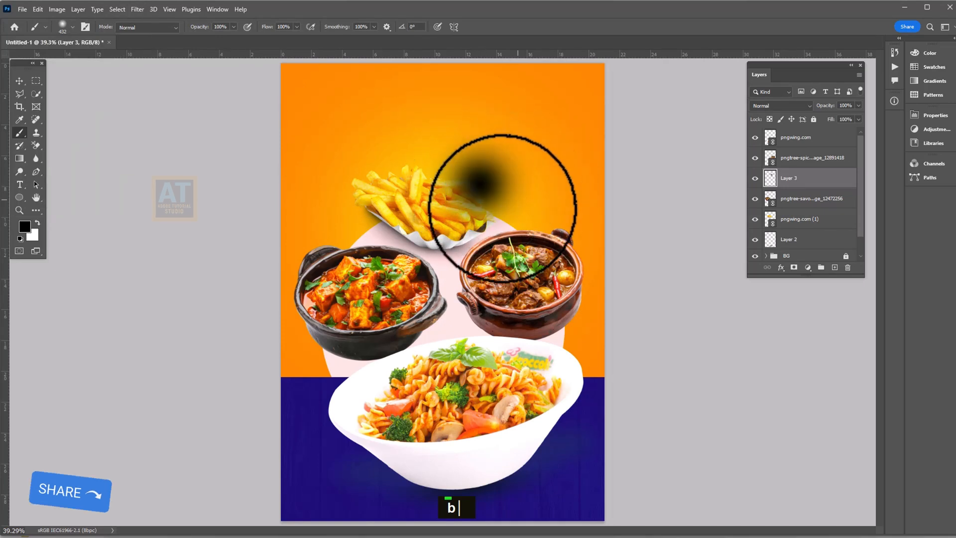
# Squash and widen the dot into a flat shadow snug under the paneer bowl
pyautogui.press('v')
pyautogui.moveTo(480, 115); pyautogui.dragTo(352, 359)
pyautogui.moveTo(286, 364); pyautogui.dragTo(257, 364)
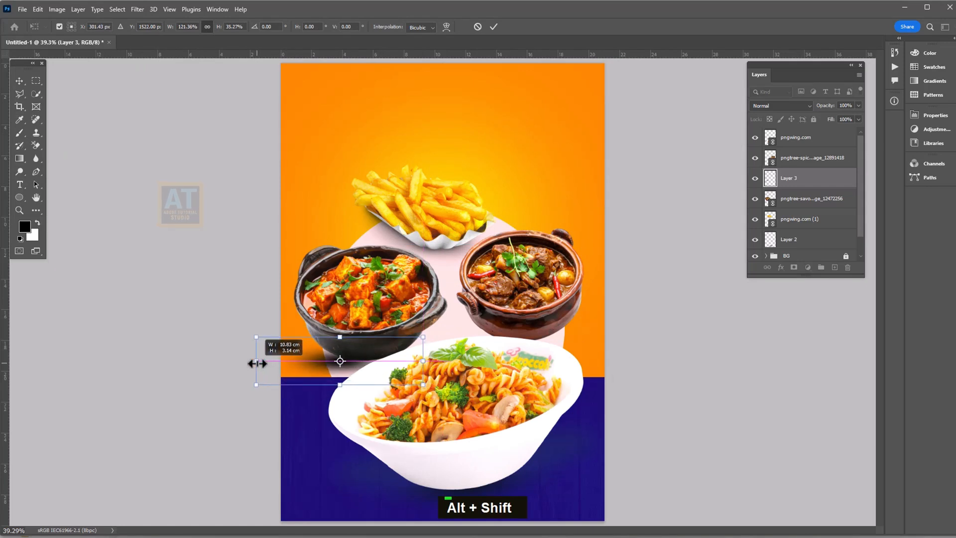
pyautogui.moveTo(420, 361); pyautogui.dragTo(456, 361)
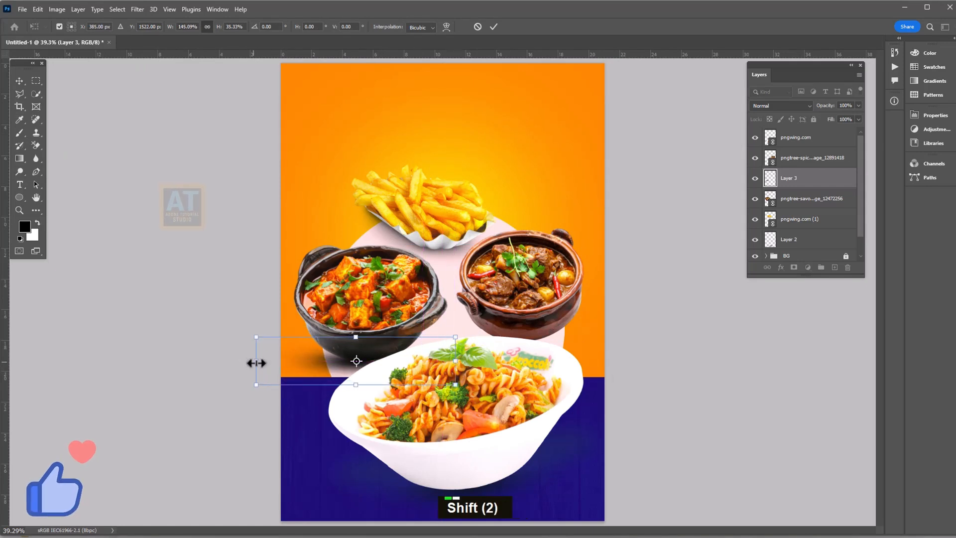
pyautogui.moveTo(256, 363); pyautogui.dragTo(230, 366)
pyautogui.moveTo(335, 368); pyautogui.dragTo(372, 356)
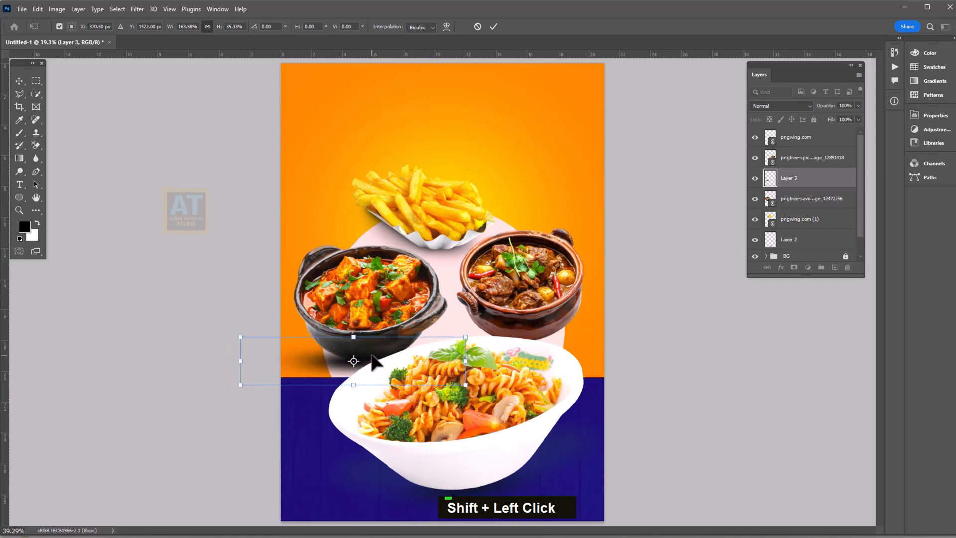
pyautogui.press('Up')
pyautogui.press('Up')
pyautogui.press('Up')
pyautogui.press('Up')
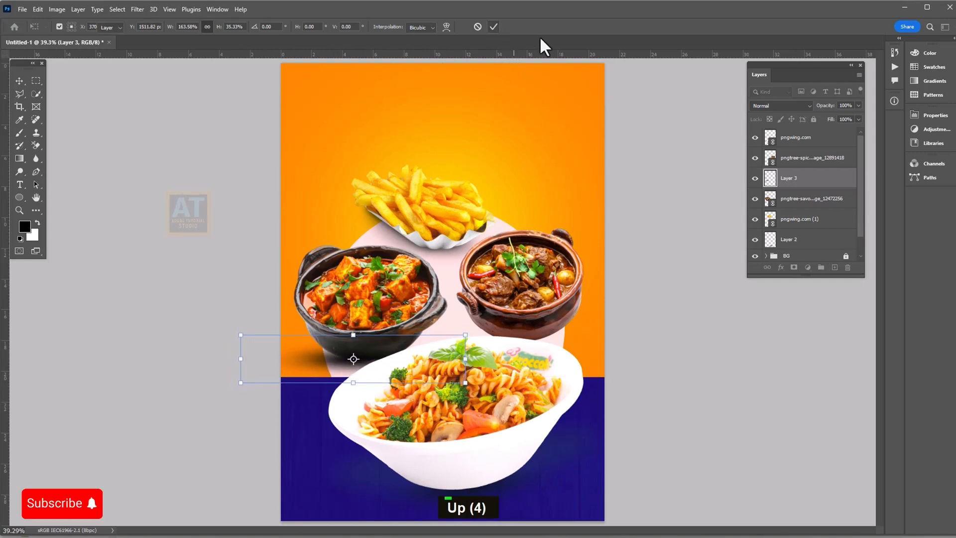
pyautogui.press('Return')
# Duplicate the shadow under the meat curry bowl and set both shadows to Multiply
pyautogui.moveTo(792, 178); pyautogui.dragTo(834, 268)
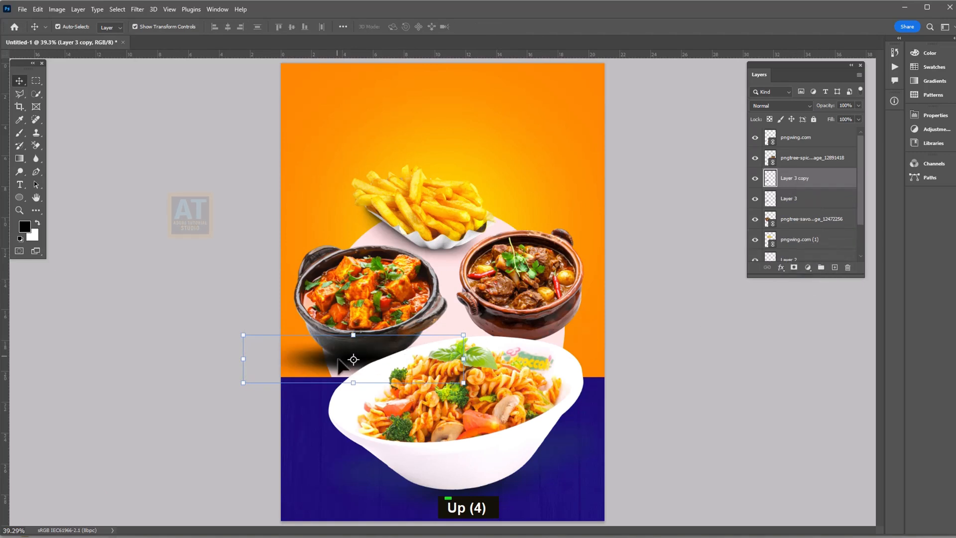
pyautogui.moveTo(338, 359); pyautogui.dragTo(524, 344)
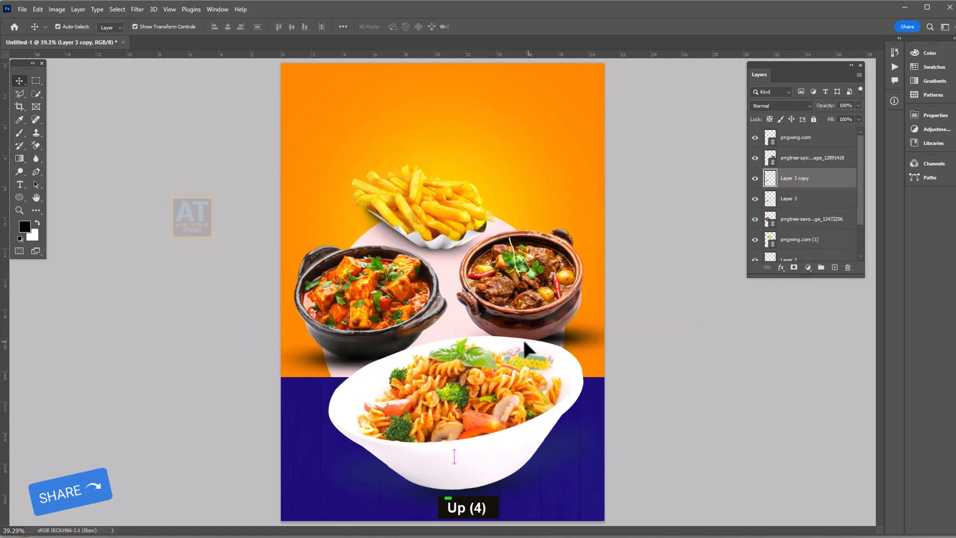
pyautogui.keyDown('shift'); pyautogui.click(799, 200); pyautogui.keyUp('shift')
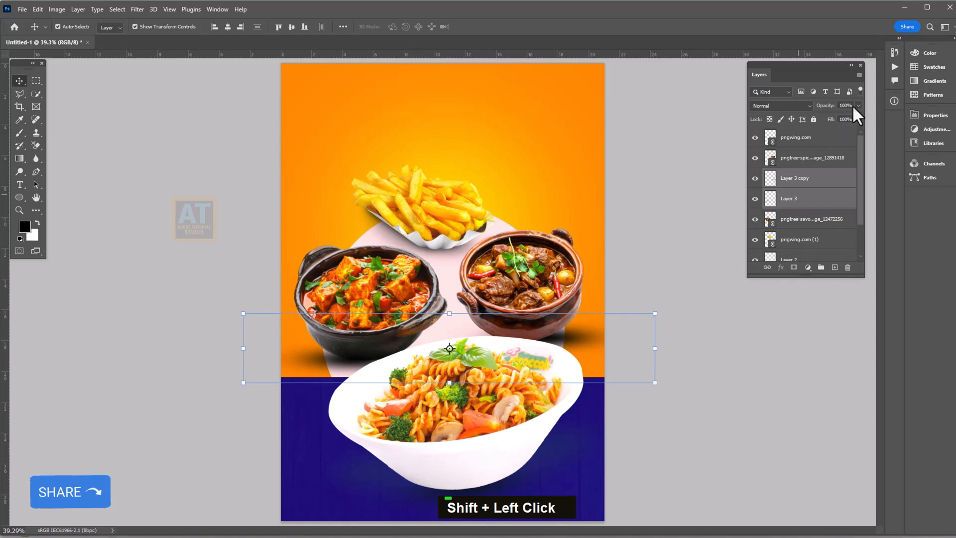
pyautogui.click(792, 106)
pyautogui.click(757, 150)
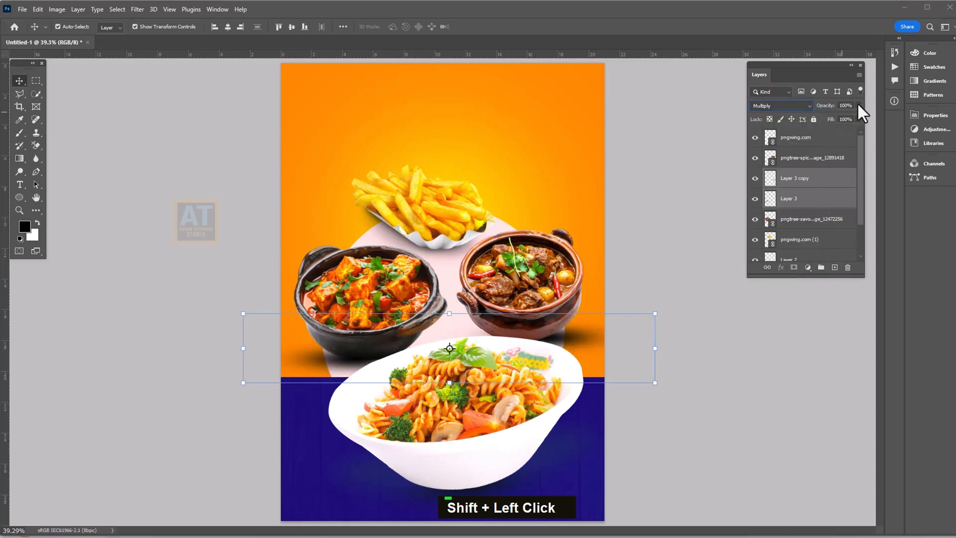
pyautogui.click(858, 105)
pyautogui.click(712, 383)
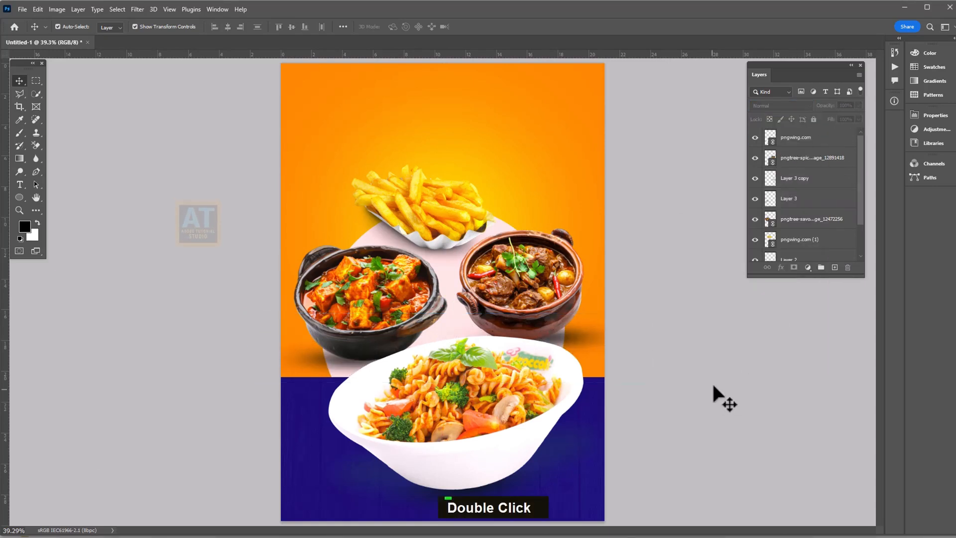
pyautogui.press('space')
# Select all the food image layers and group them together
pyautogui.keyDown('alt'); pyautogui.scroll(1, 605, 351); pyautogui.keyUp('alt')
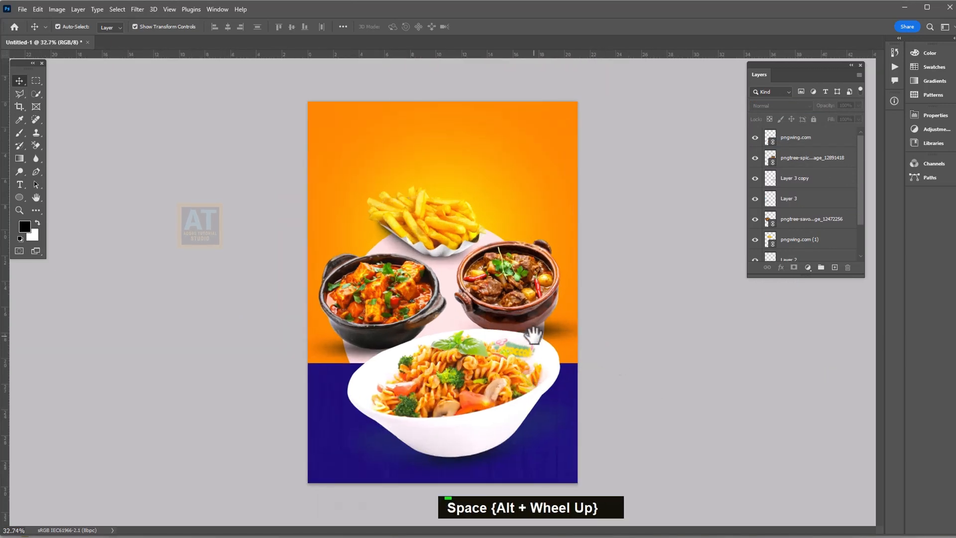
pyautogui.moveTo(214, 164); pyautogui.dragTo(591, 462)
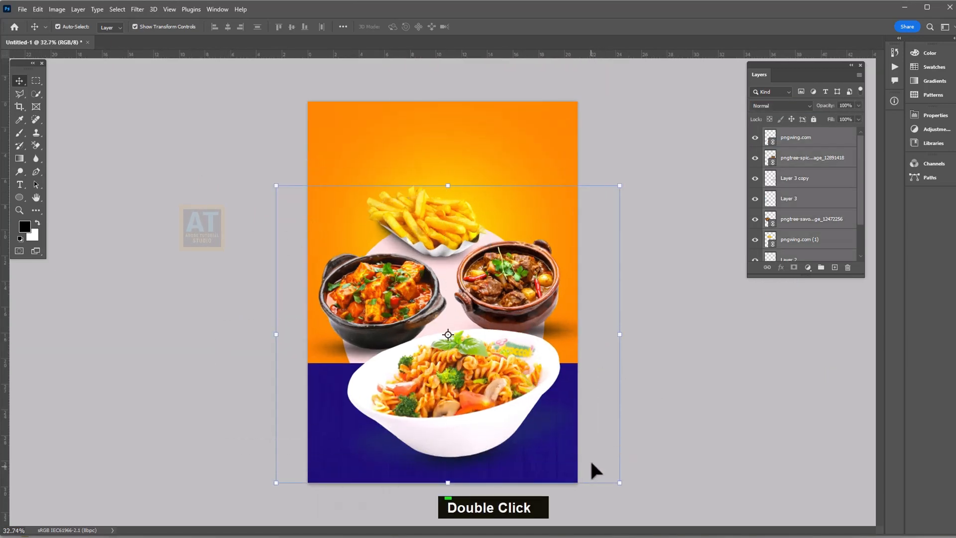
pyautogui.scroll(-5, 847, 209)
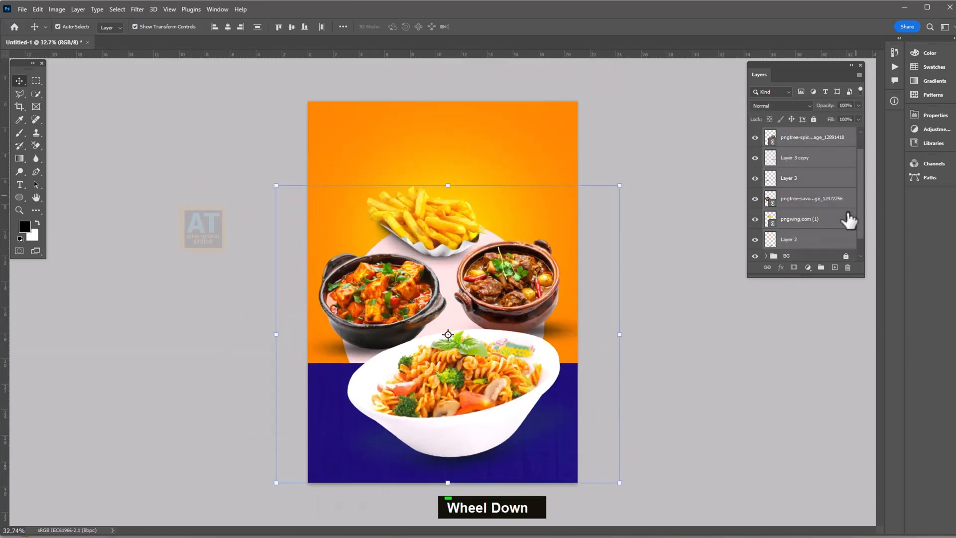
pyautogui.click(821, 267)
# Name the new group 'Image' and clear the layer selection
pyautogui.doubleClick(793, 133)
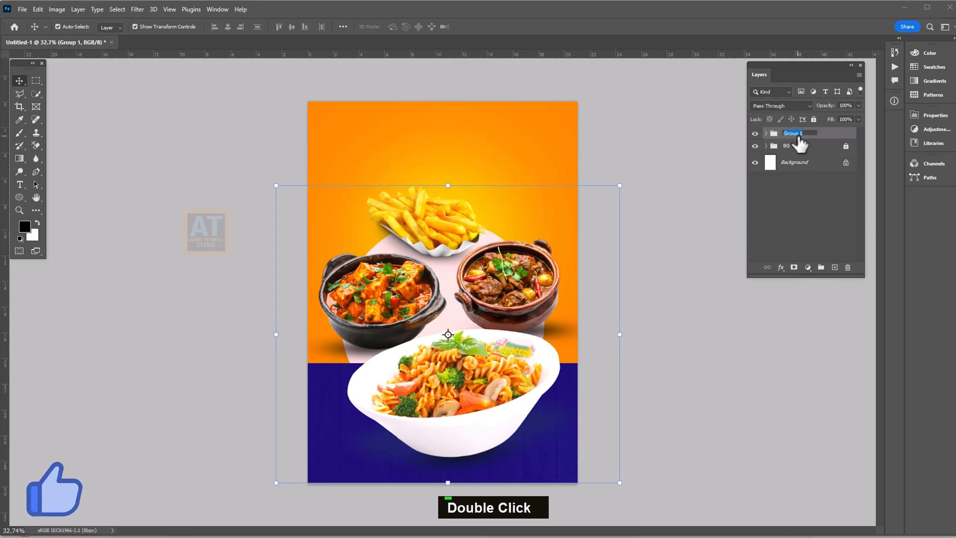
pyautogui.write('Image')
pyautogui.press('Return')
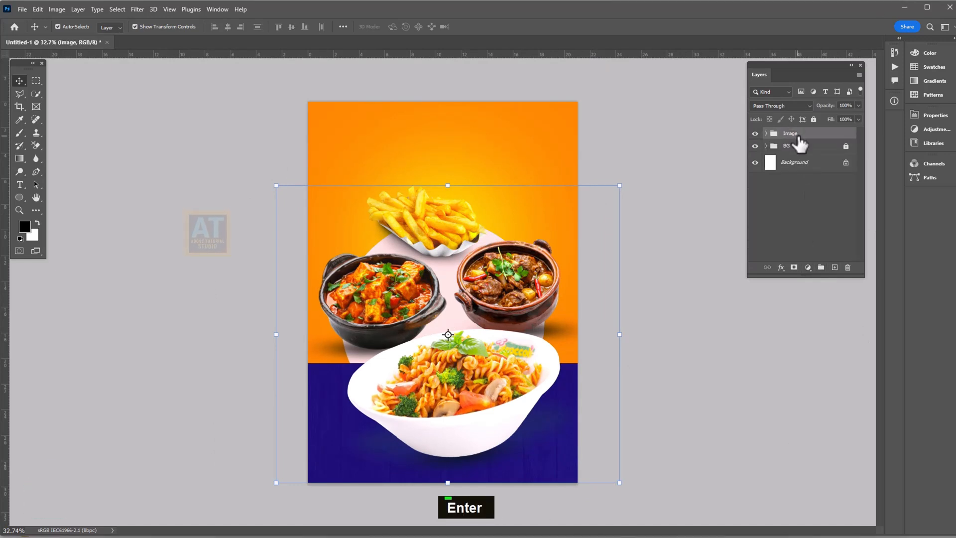
pyautogui.click(650, 235)
pyautogui.click(491, 311)
pyautogui.click(618, 300)
pyautogui.scroll(1, 543, 378)
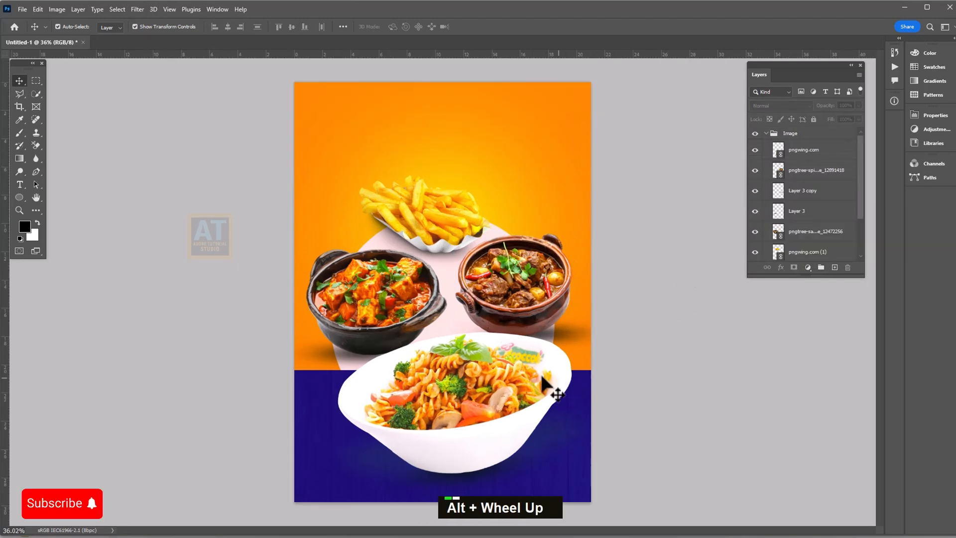
pyautogui.press('space')
pyautogui.click(20, 184)
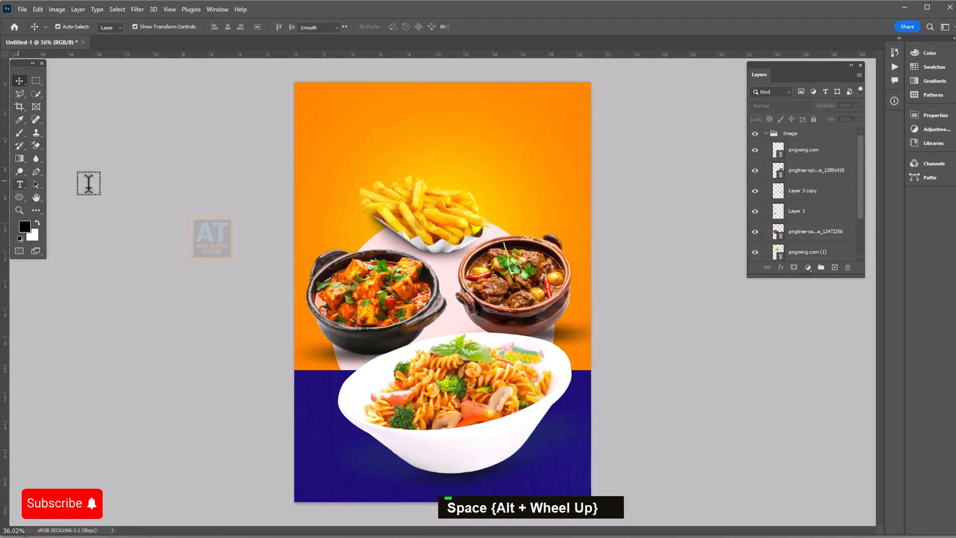
# Type '30%' in Impact above the fries, enlarged to about 348 px
pyautogui.click(407, 154)
pyautogui.hotkey('ctrl', 'a')
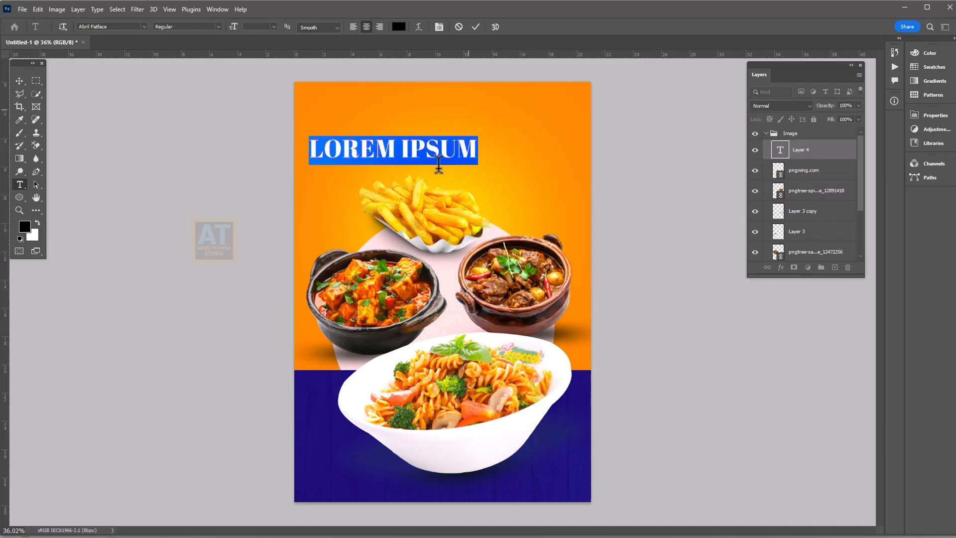
pyautogui.write('30')
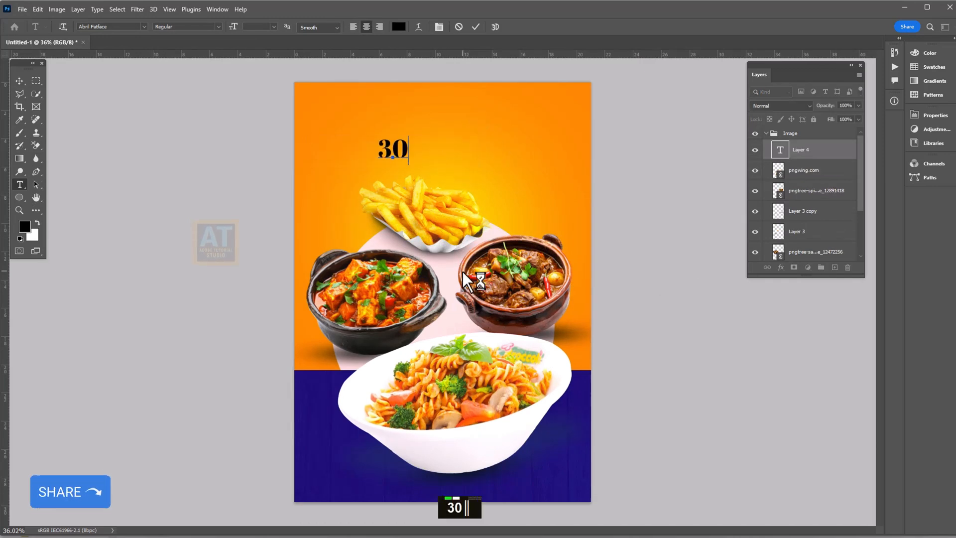
pyautogui.write('%')
pyautogui.hotkey('ctrl', 'a')
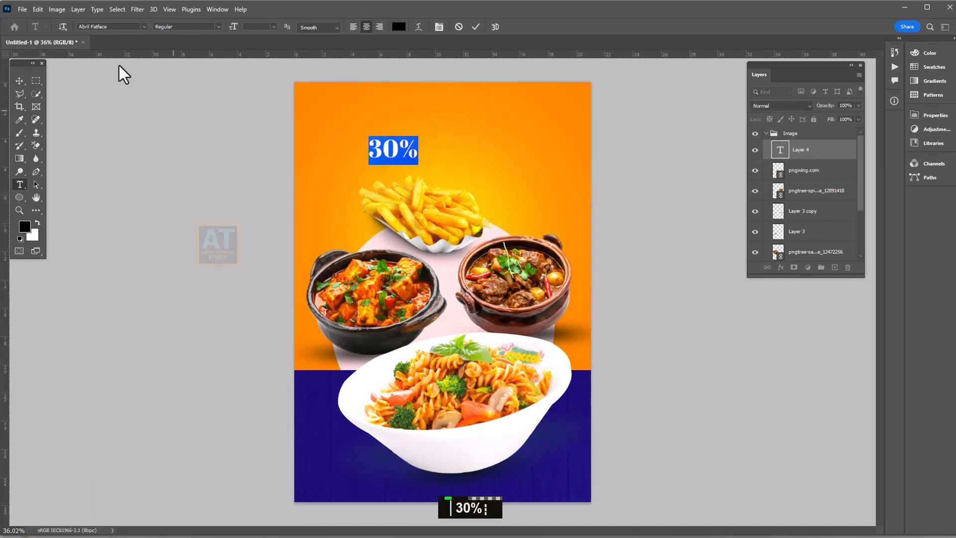
pyautogui.click(144, 27)
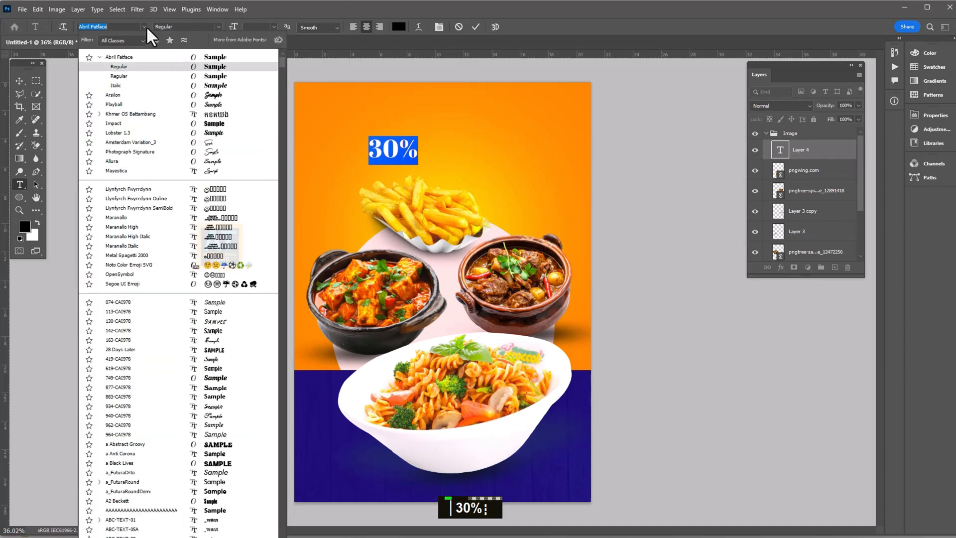
pyautogui.click(157, 124)
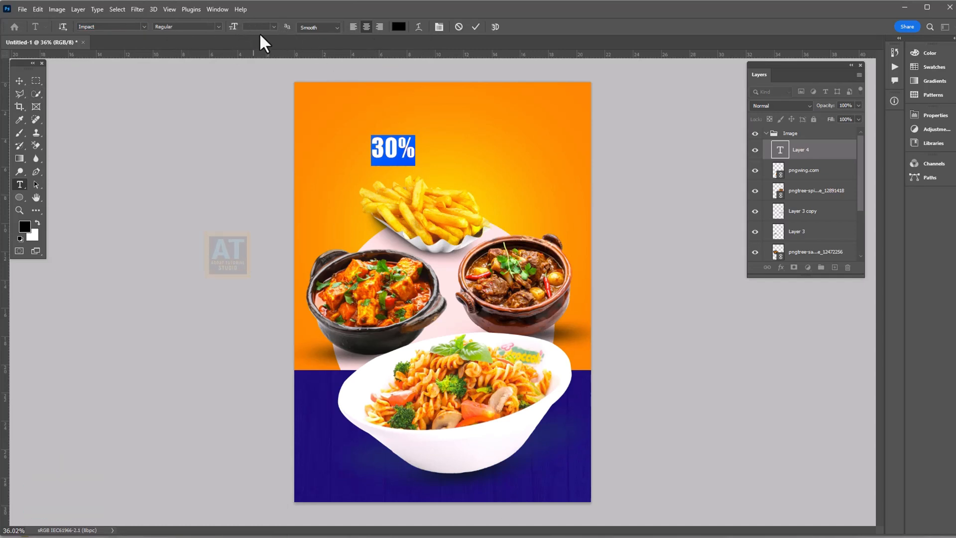
pyautogui.click(274, 27)
pyautogui.click(263, 170)
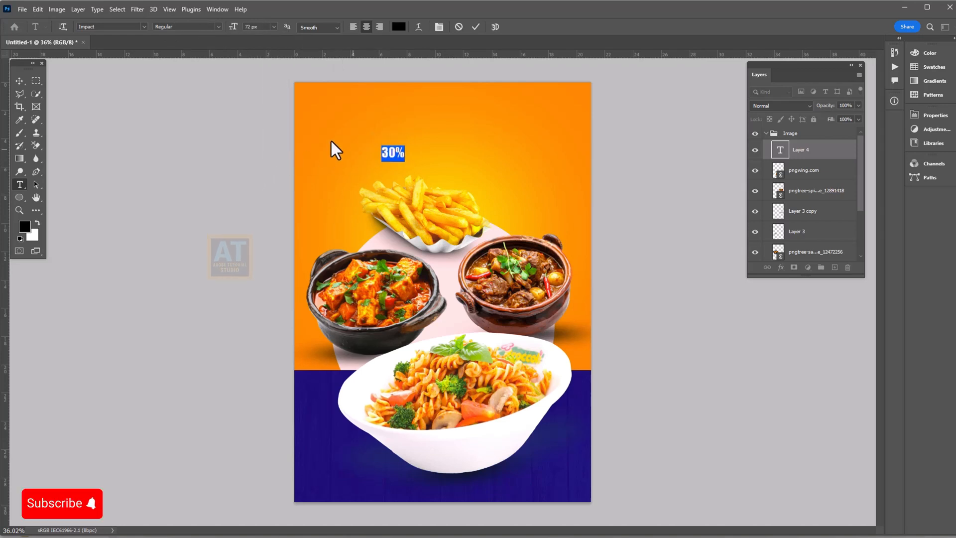
pyautogui.moveTo(243, 28); pyautogui.dragTo(458, 82)
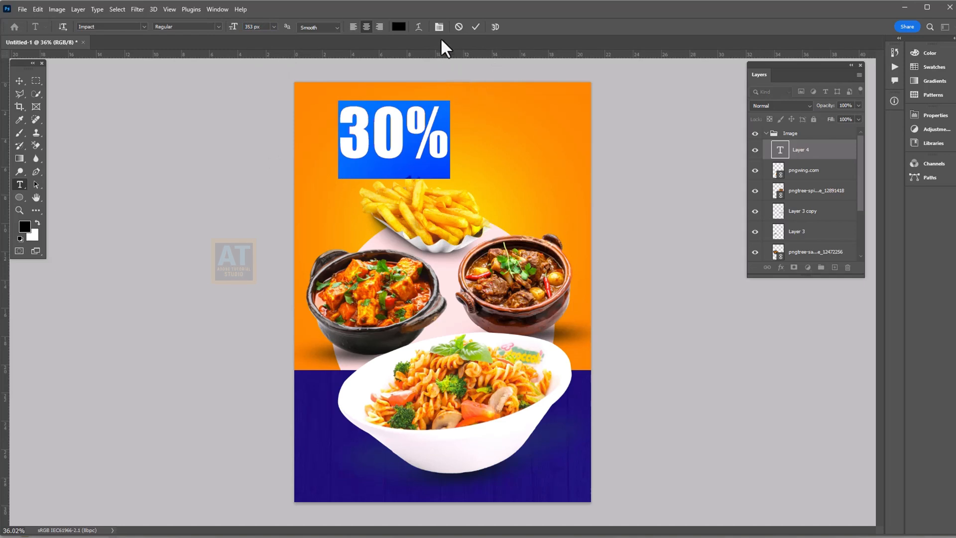
pyautogui.click(476, 27)
# Colour the 30% text white (#ffffff) and move it just above the fries
pyautogui.click(410, 97)
pyautogui.hotkey('ctrl', 'a')
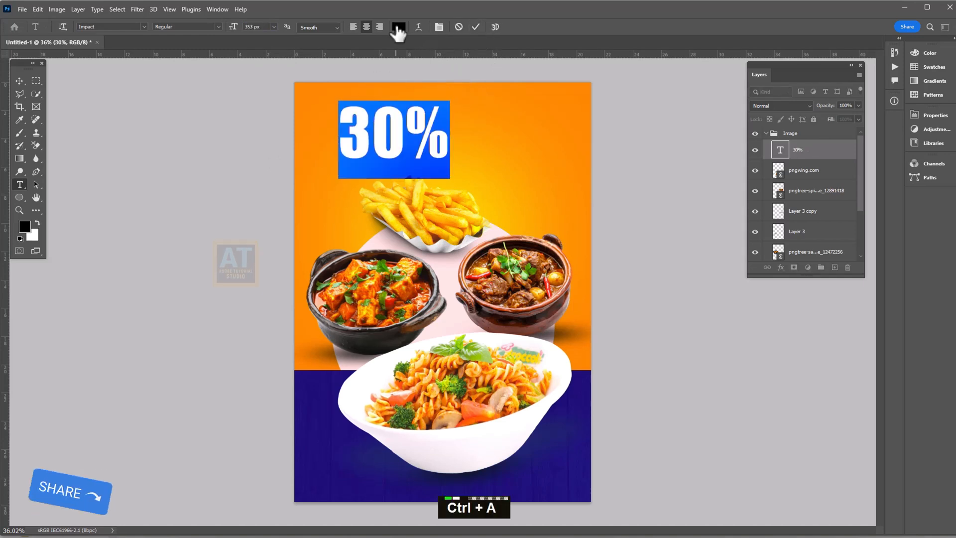
pyautogui.click(399, 27)
pyautogui.write('ffffff')
pyautogui.click(690, 279)
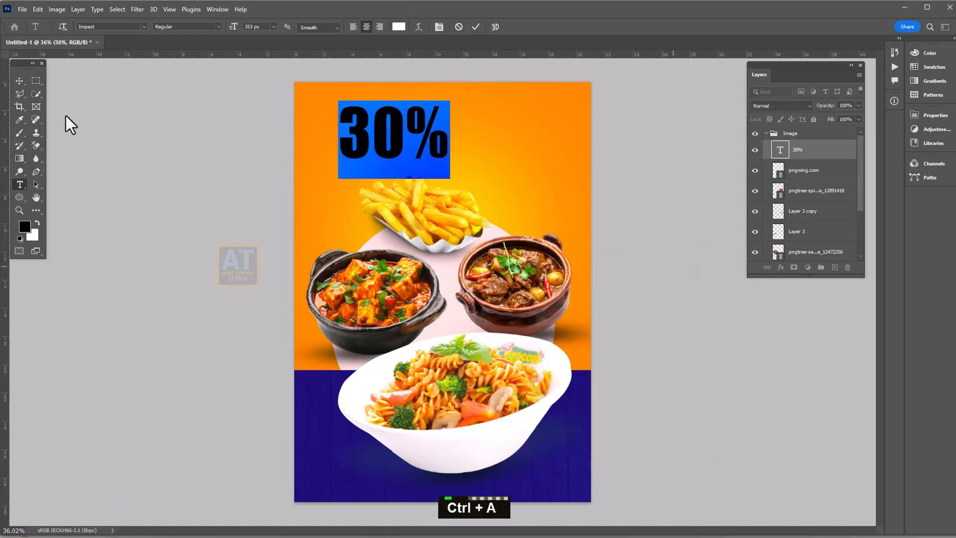
pyautogui.click(19, 81)
pyautogui.moveTo(419, 130); pyautogui.dragTo(453, 148)
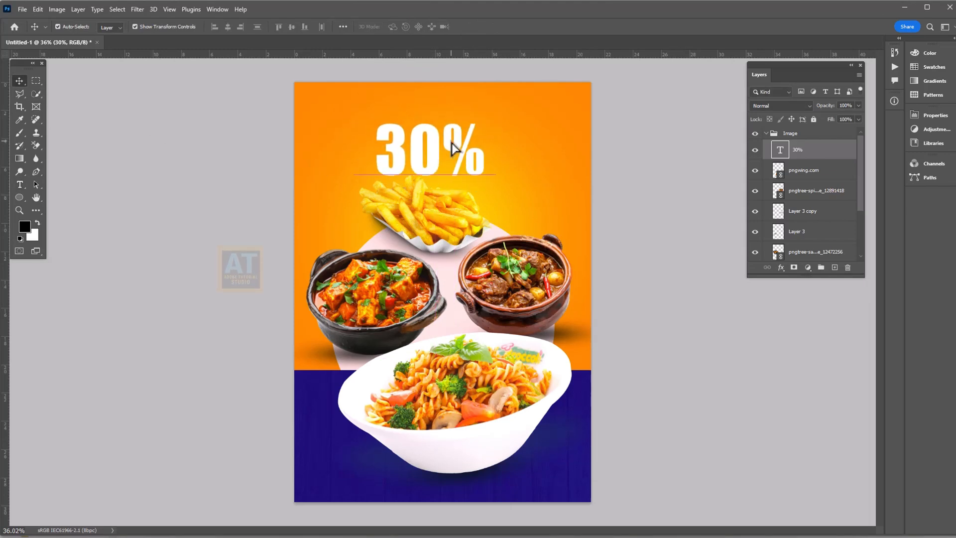
# Make a red (#ff0000) copy of the 30% text, offset down and right
pyautogui.moveTo(803, 156); pyautogui.dragTo(835, 266)
pyautogui.click(803, 171)
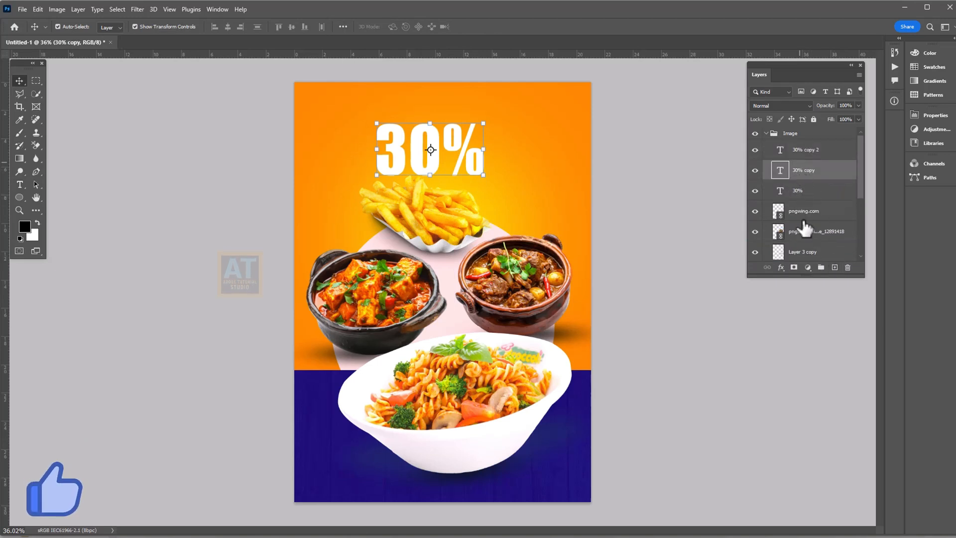
pyautogui.press('t')
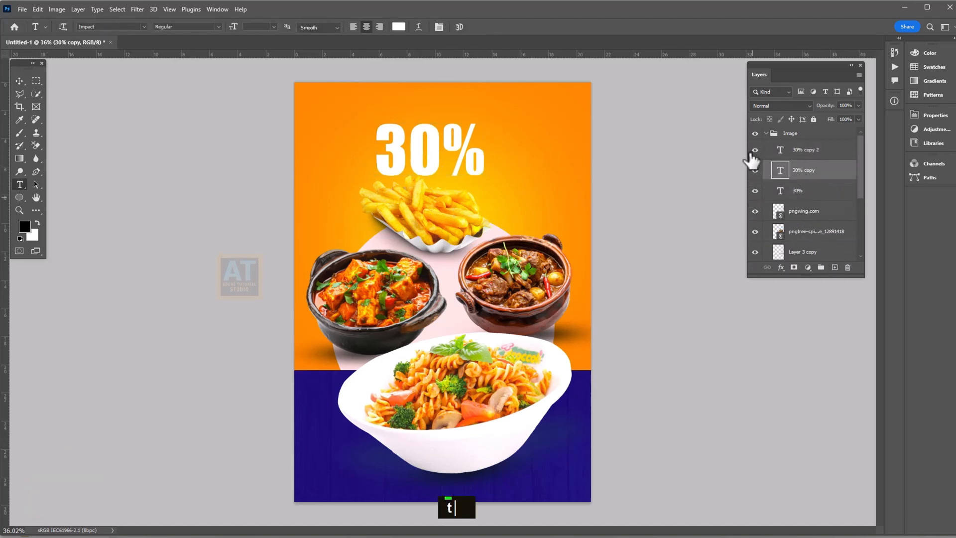
pyautogui.click(440, 154)
pyautogui.hotkey('ctrl', 'a')
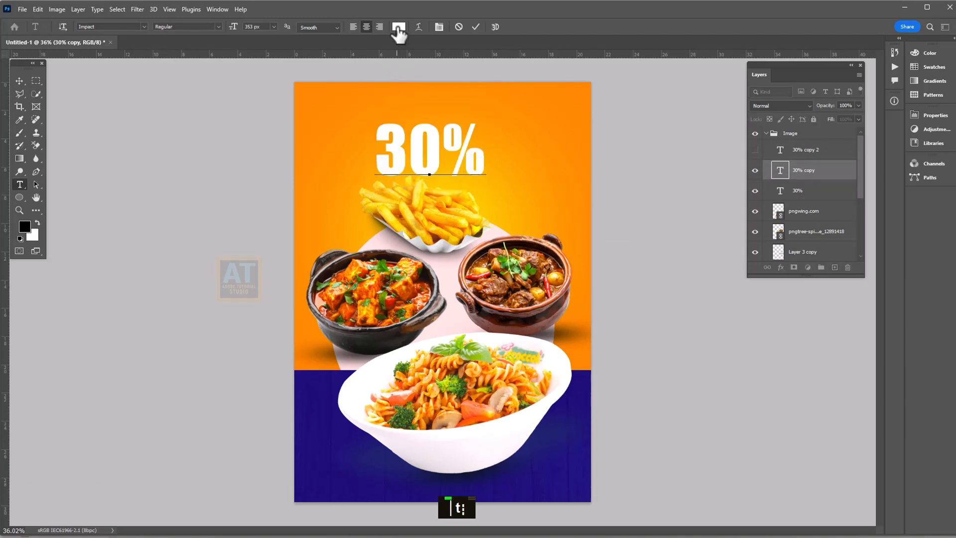
pyautogui.click(398, 27)
pyautogui.write('ff0000')
pyautogui.click(667, 275)
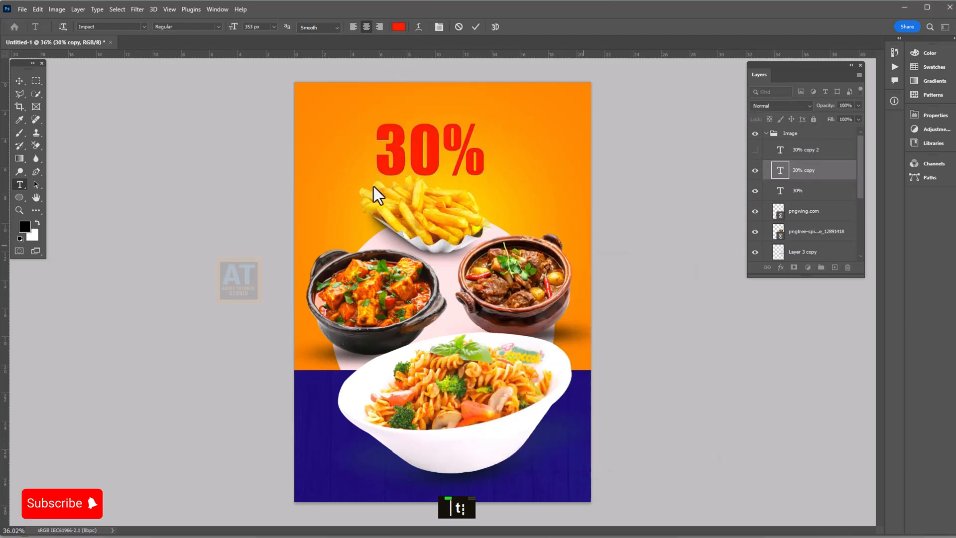
pyautogui.click(20, 81)
pyautogui.hotkey('shift', 'Down')
pyautogui.hotkey('shift', 'Down')
pyautogui.hotkey('shift', 'Right')
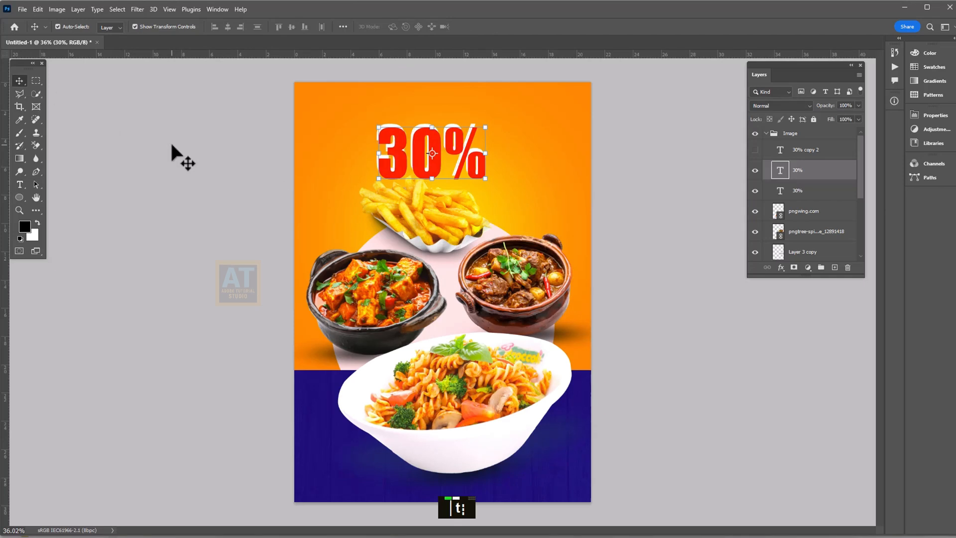
# Delete the extra 30% copy and tilt both remaining 30% layers about -3.3°
pyautogui.click(755, 150)
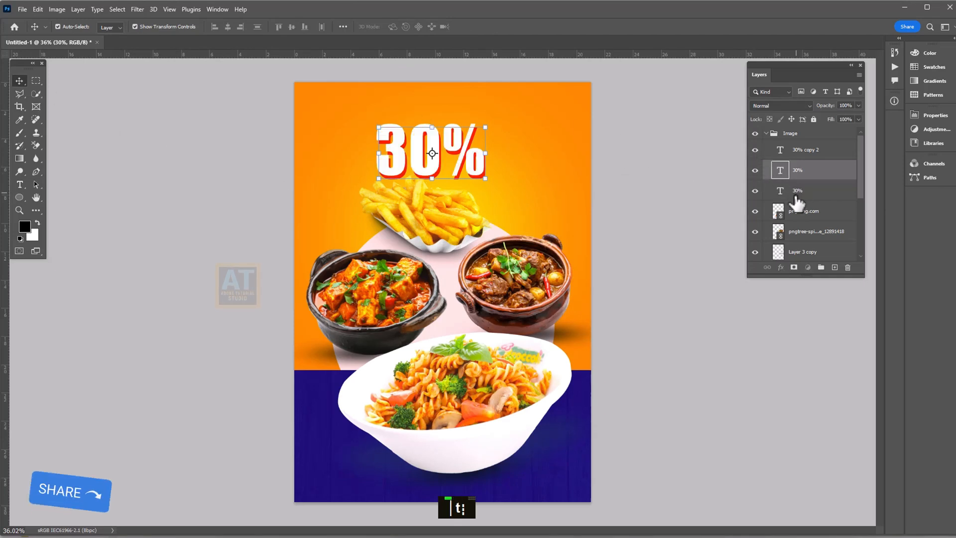
pyautogui.click(797, 193)
pyautogui.press('Delete')
pyautogui.click(801, 171)
pyautogui.keyDown('shift'); pyautogui.click(805, 154); pyautogui.keyUp('shift')
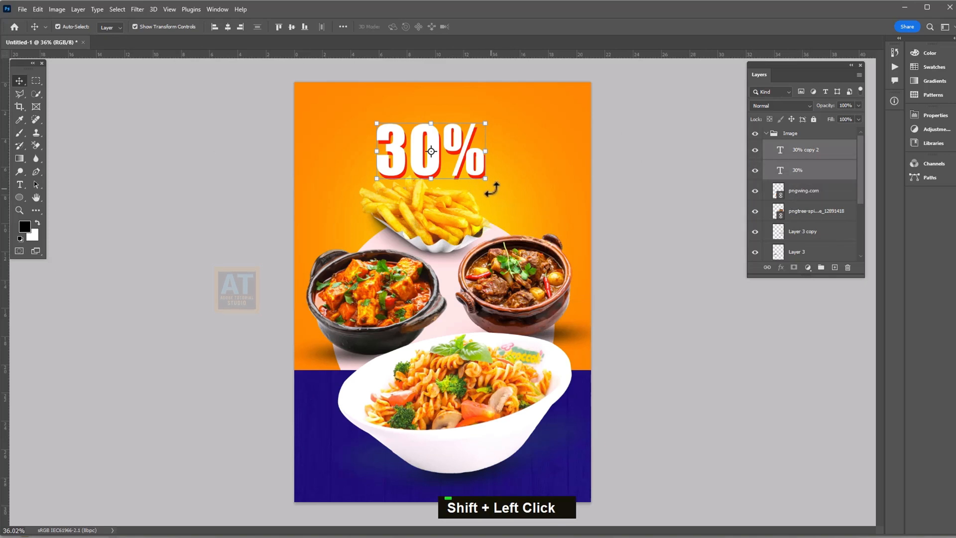
pyautogui.moveTo(492, 189)
pyautogui.mouseDown()
pyautogui.moveTo(520, 171)
pyautogui.moveTo(497, 187)
pyautogui.moveTo(508, 188)
pyautogui.moveTo(491, 173)
pyautogui.mouseUp()
pyautogui.press('Return')
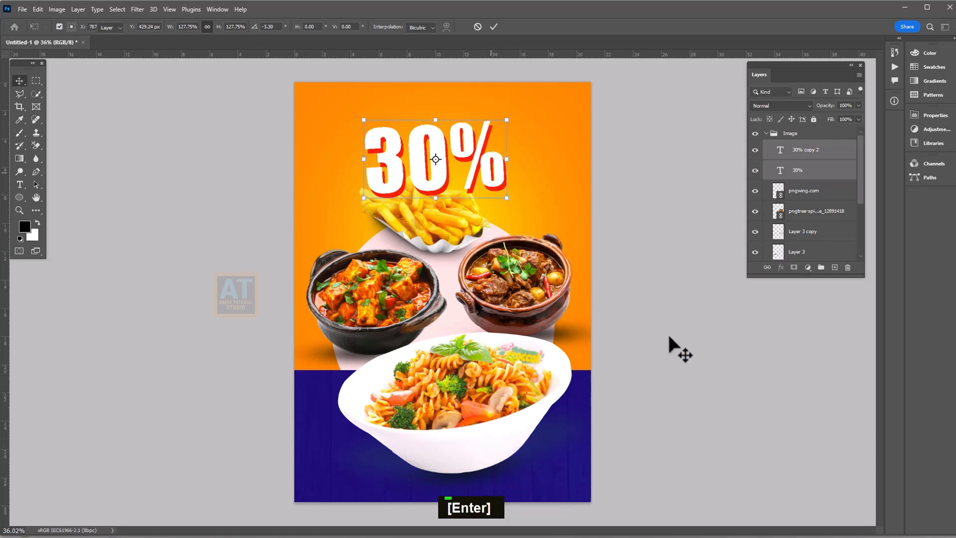
pyautogui.scroll(-1, 752, 280)
# Shift the Image group of food pictures slightly lower on the poster
pyautogui.click(766, 134)
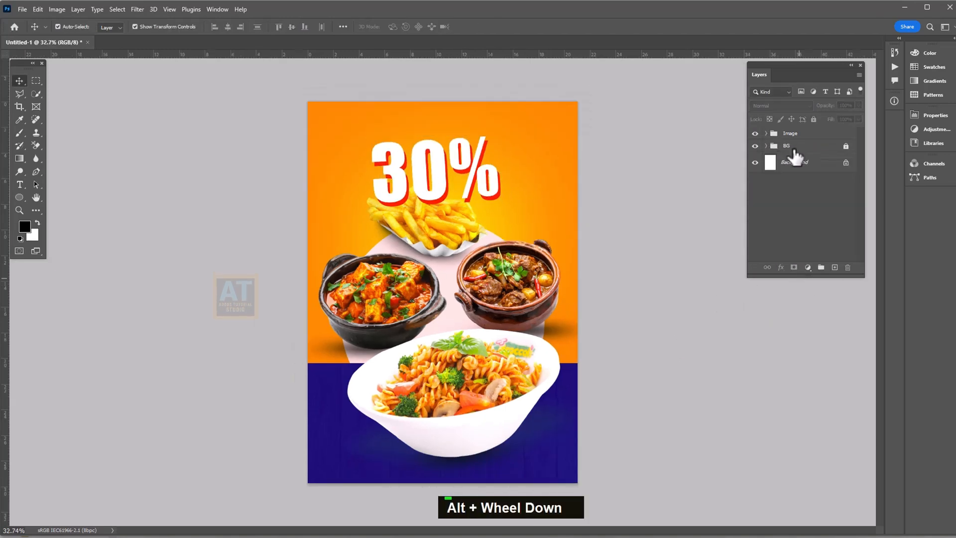
pyautogui.click(799, 133)
pyautogui.click(813, 119)
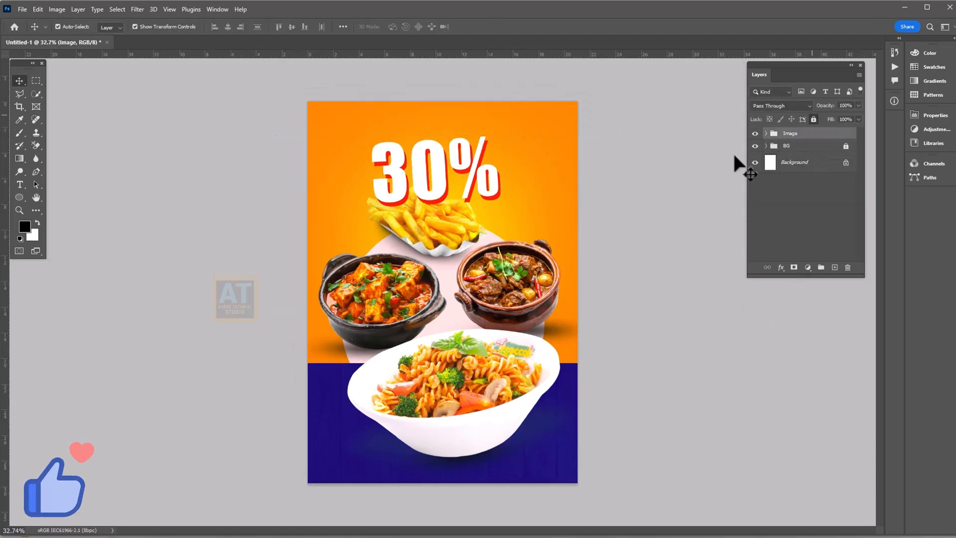
pyautogui.click(813, 119)
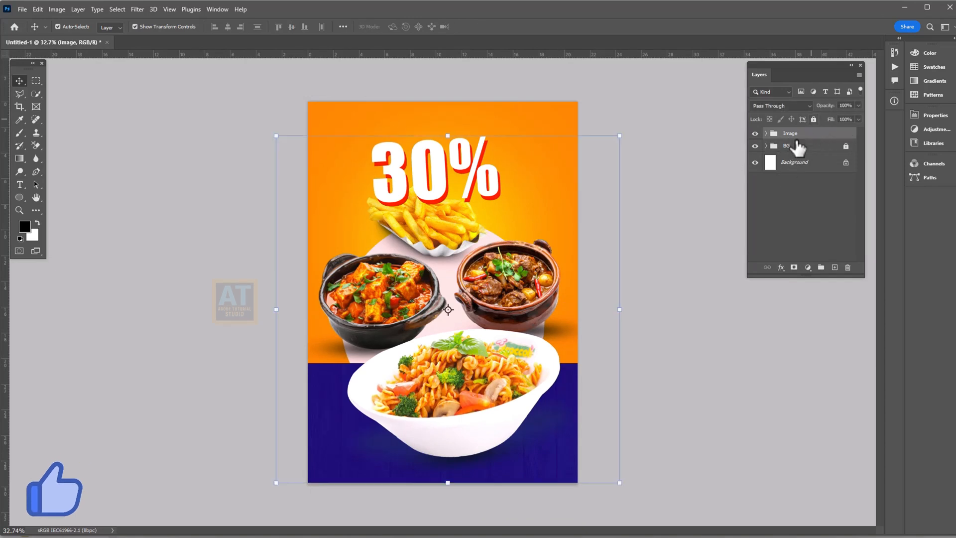
pyautogui.hotkey('ctrl', 't')
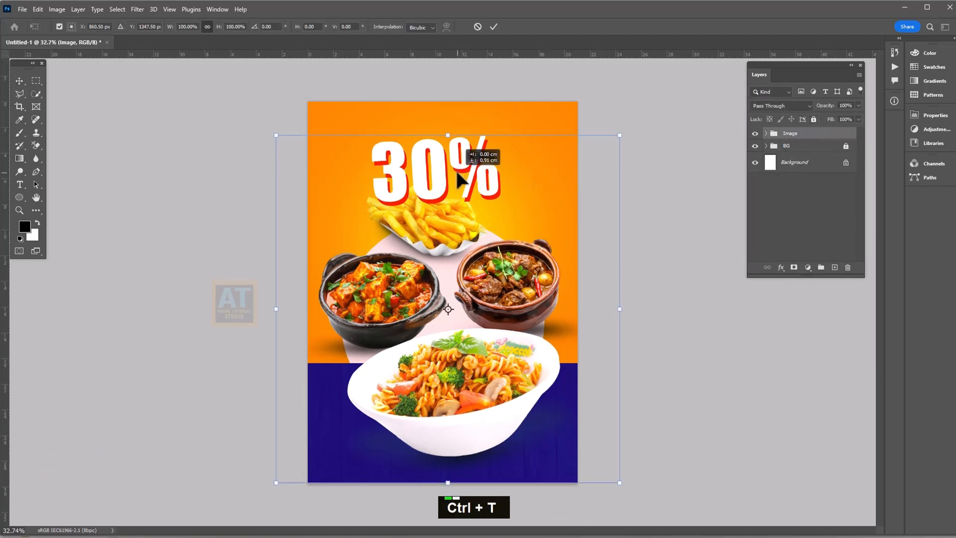
pyautogui.moveTo(457, 172); pyautogui.dragTo(457, 178)
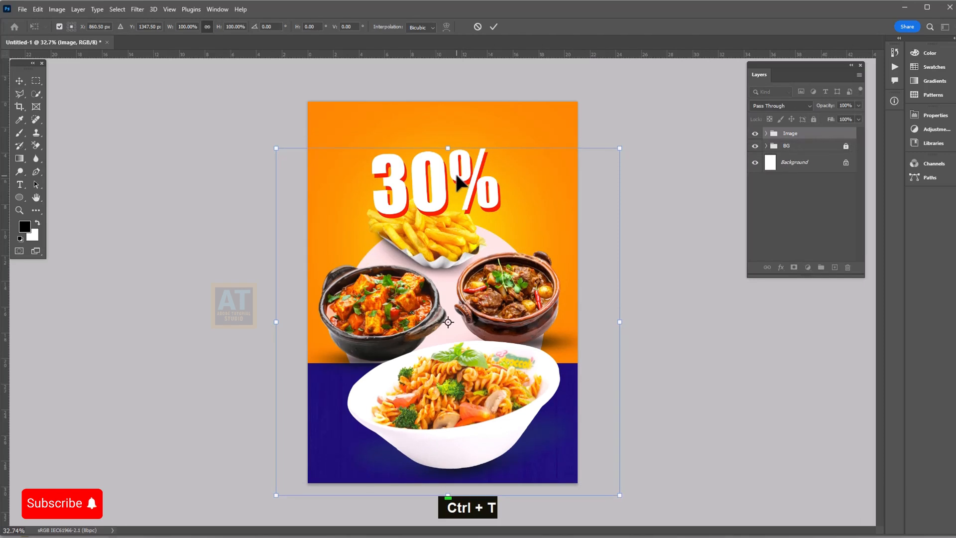
pyautogui.hotkey('shift', 'Down')
pyautogui.hotkey('shift', 'Down')
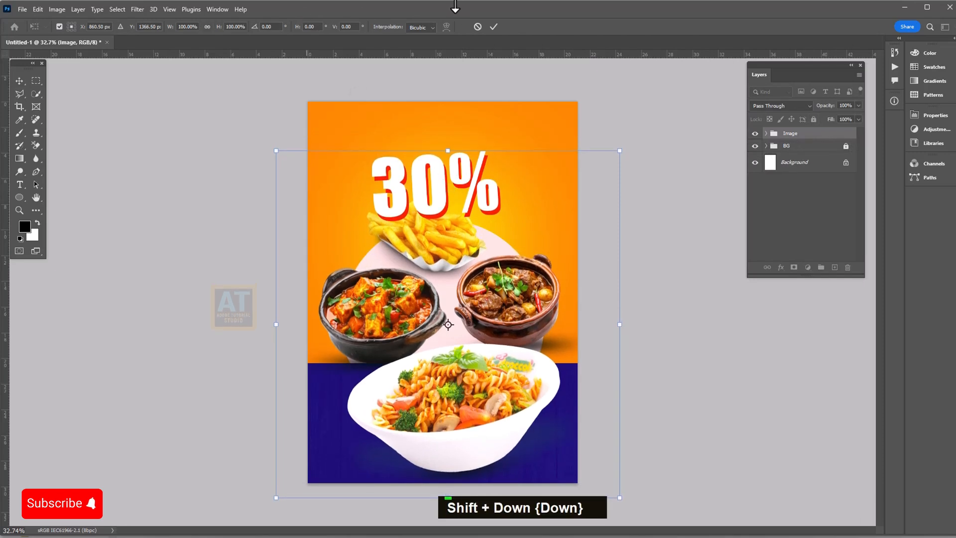
pyautogui.click(494, 26)
# Move both 30% layers above the Image group and lock the group
pyautogui.click(767, 134)
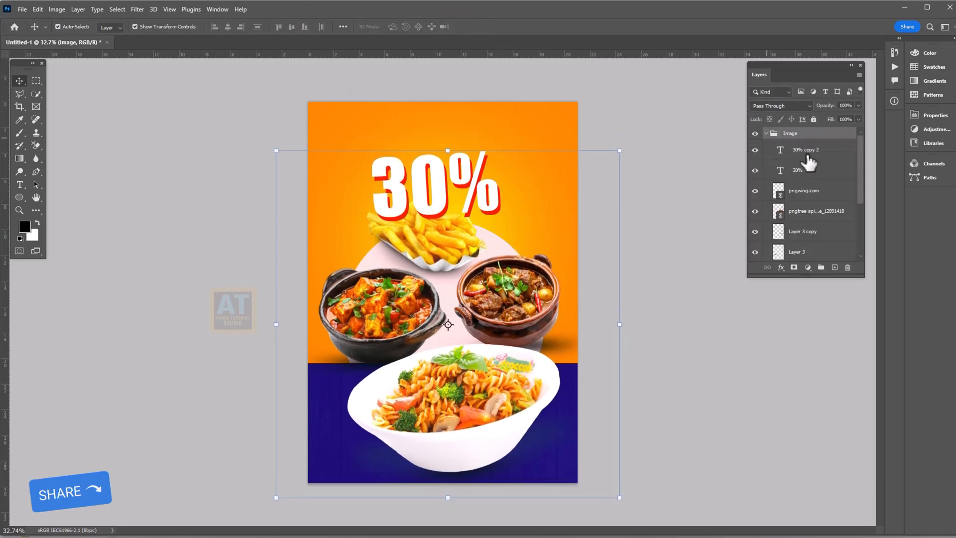
pyautogui.click(806, 154)
pyautogui.keyDown('shift'); pyautogui.click(803, 170); pyautogui.keyUp('shift')
pyautogui.moveTo(811, 144); pyautogui.dragTo(811, 132)
pyautogui.click(767, 175)
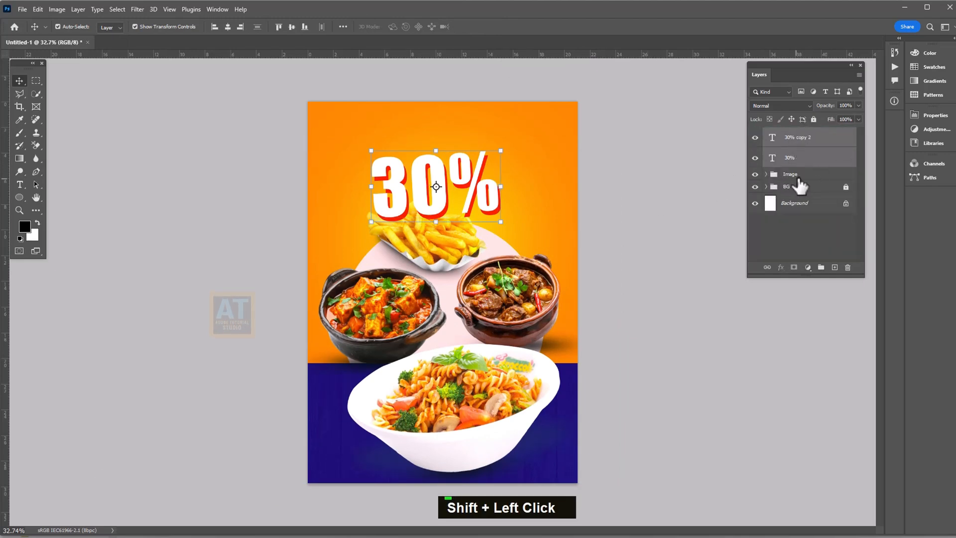
pyautogui.click(797, 174)
pyautogui.click(815, 120)
# Scale both 30% text layers down slightly and select the top one
pyautogui.moveTo(557, 187); pyautogui.dragTo(487, 188)
pyautogui.doubleClick(498, 187)
pyautogui.press('Return')
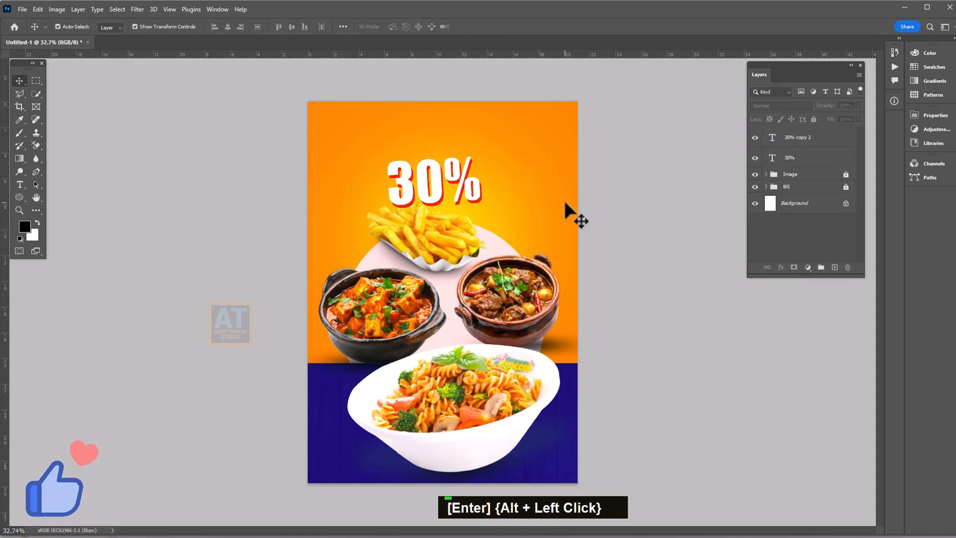
pyautogui.press('Return')
pyautogui.click(433, 187)
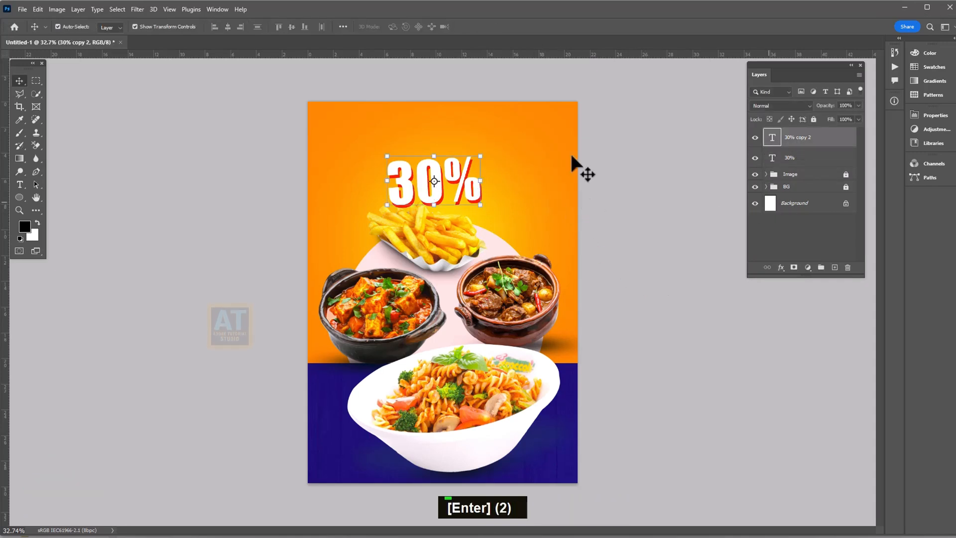
# Type 'combo set menu' at 179 px, centred above the 30% text
pyautogui.press('t')
pyautogui.click(382, 133)
pyautogui.write('com')
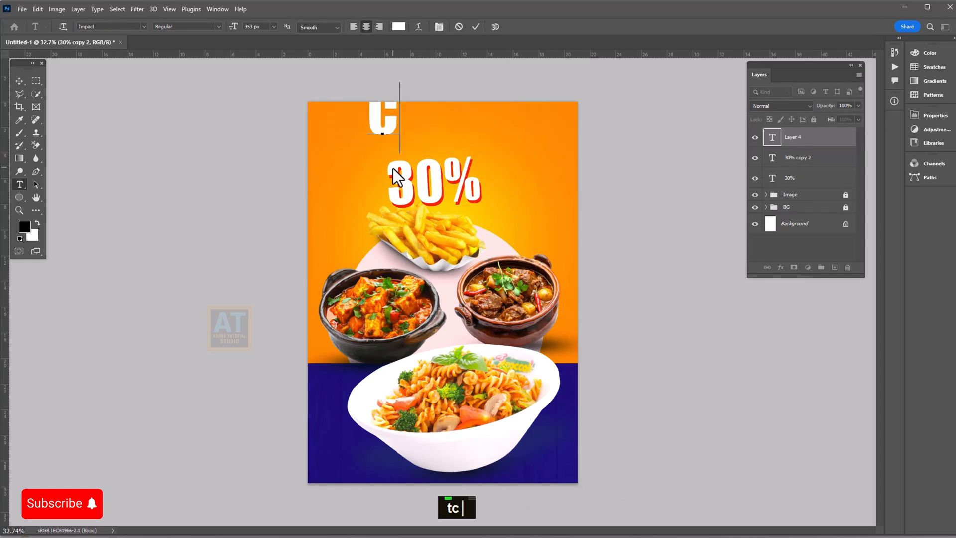
pyautogui.write('bo se')
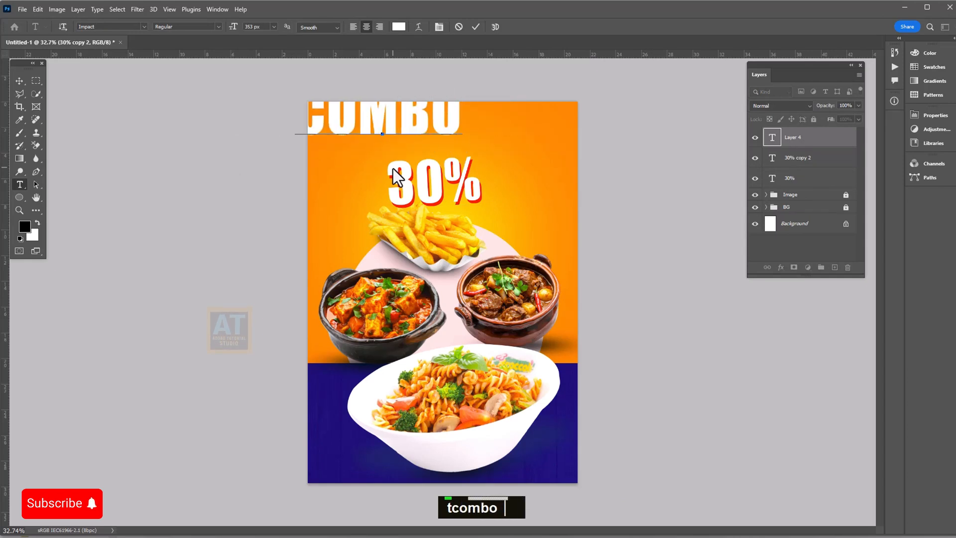
pyautogui.write('t menu')
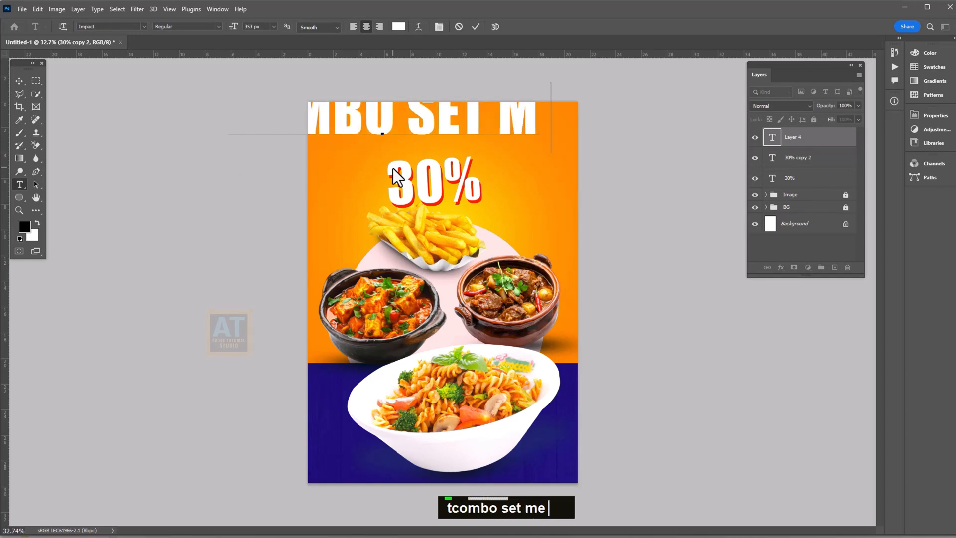
pyautogui.hotkey('ctrl', 'a')
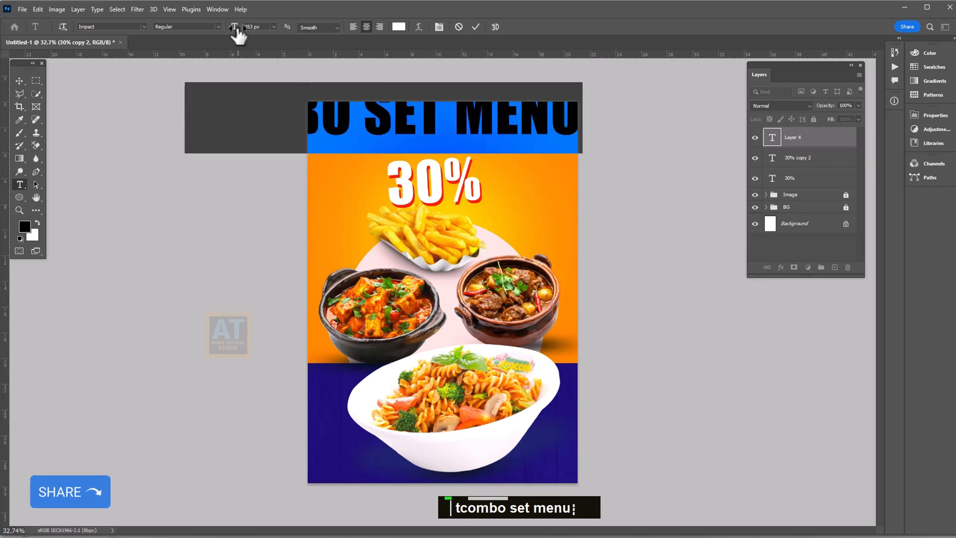
pyautogui.moveTo(238, 35); pyautogui.dragTo(135, 59)
pyautogui.click(477, 27)
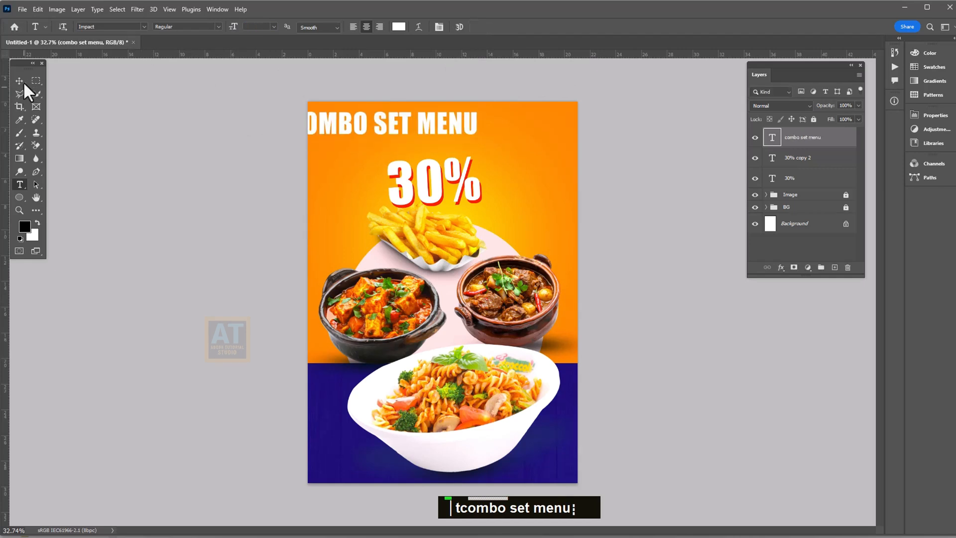
pyautogui.click(20, 81)
pyautogui.moveTo(444, 127); pyautogui.dragTo(505, 136)
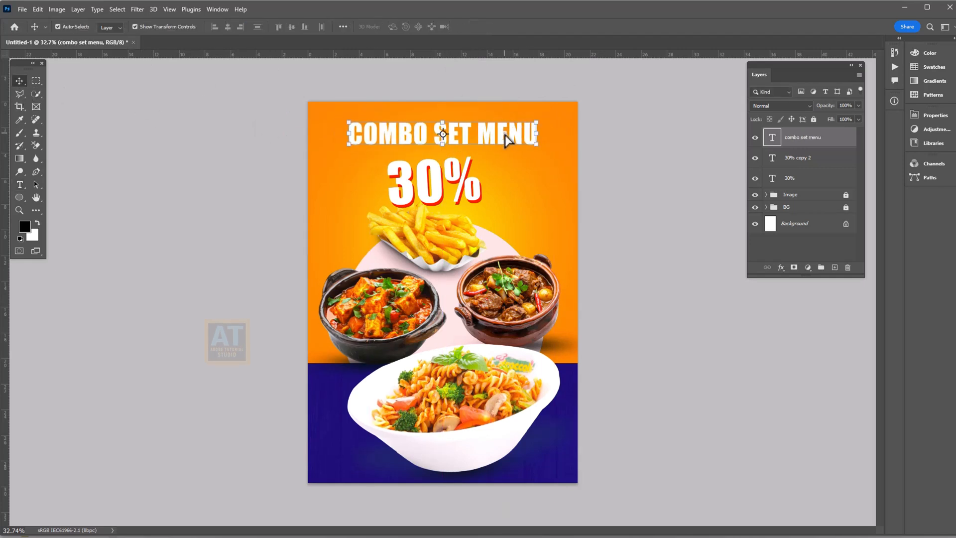
# Reduce the COMBO SET MENU headline to 126 px and add a Drop Shadow effect
pyautogui.press('t')
pyautogui.tripleClick(442, 133)
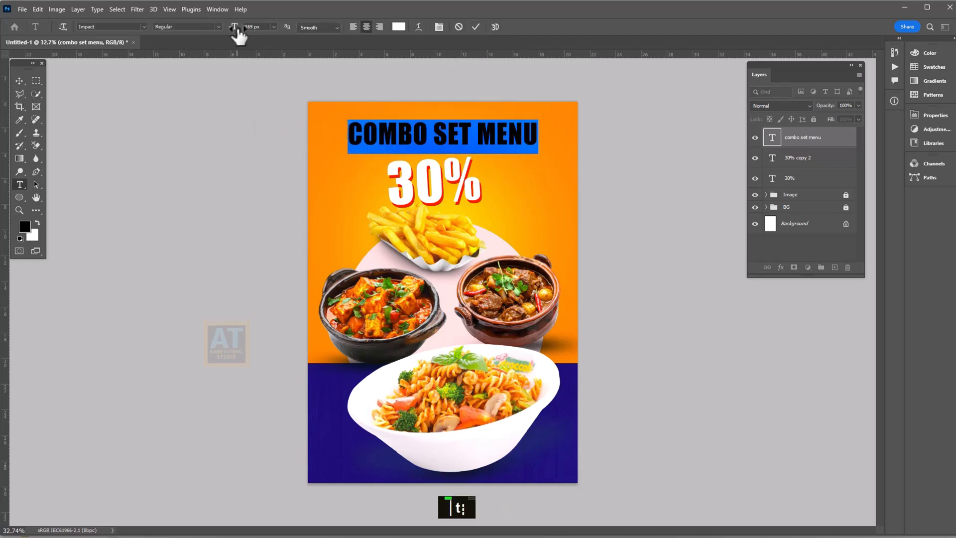
pyautogui.moveTo(238, 34); pyautogui.dragTo(207, 33)
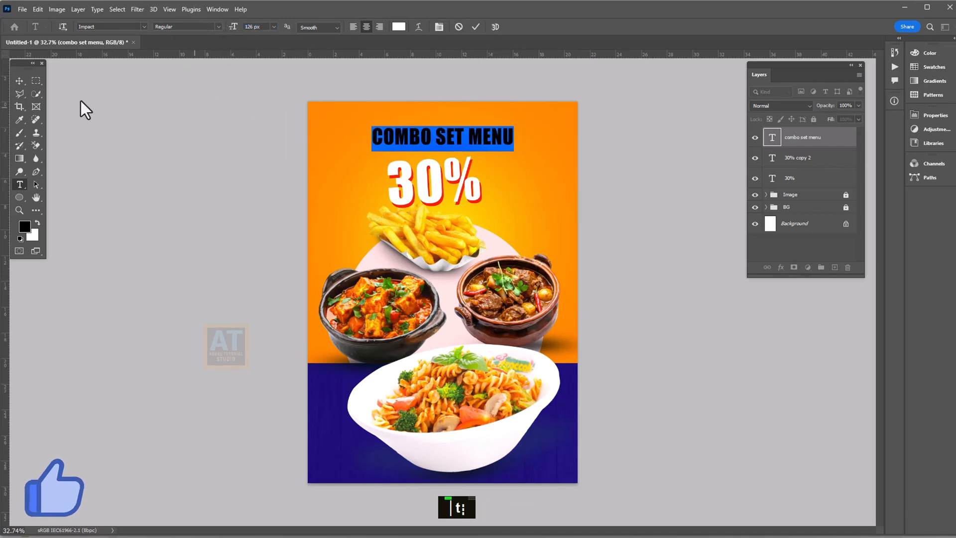
pyautogui.click(19, 81)
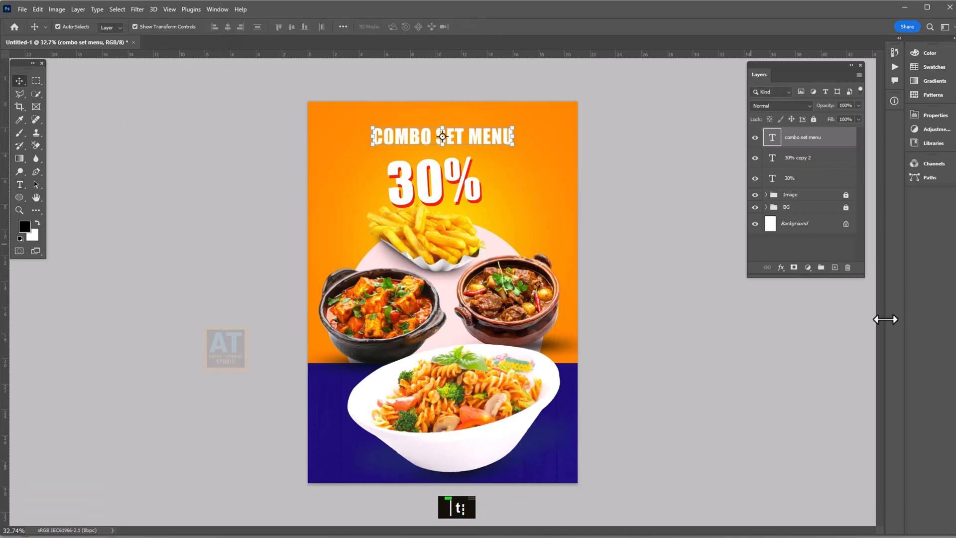
pyautogui.click(781, 268)
pyautogui.click(802, 375)
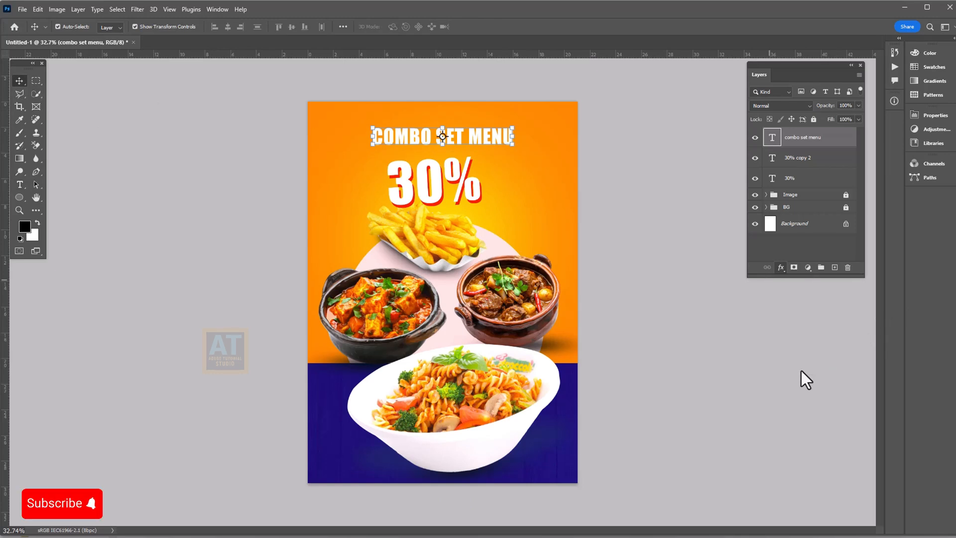
# Set the headline's drop shadow to dark red (#5a0000), size 6 px, and nudge it lower
pyautogui.click(802, 250)
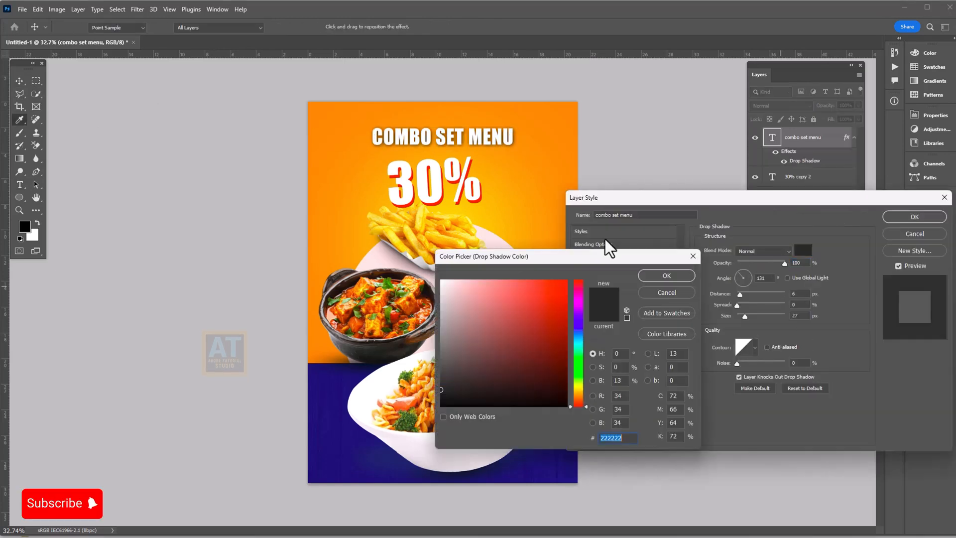
pyautogui.moveTo(549, 327); pyautogui.dragTo(578, 363)
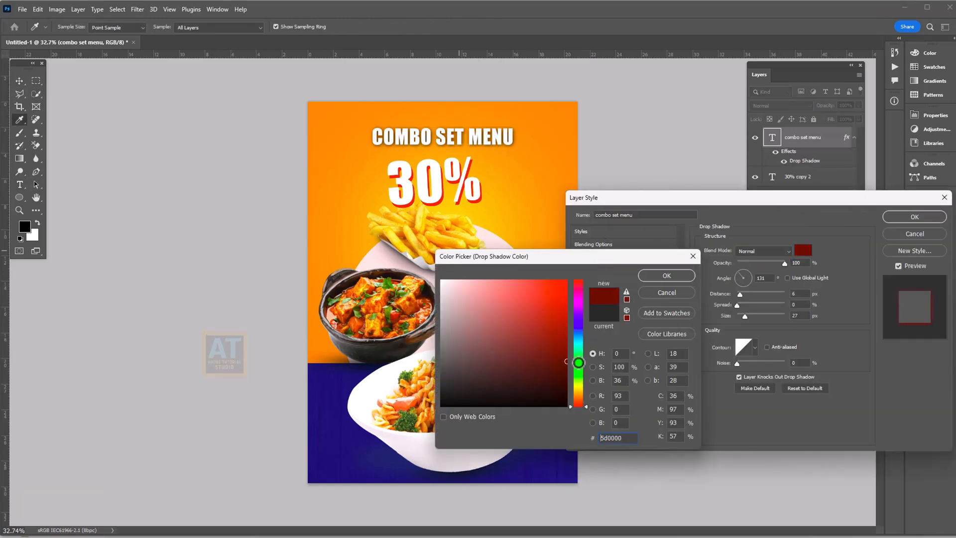
pyautogui.click(664, 277)
pyautogui.moveTo(745, 315); pyautogui.dragTo(746, 294)
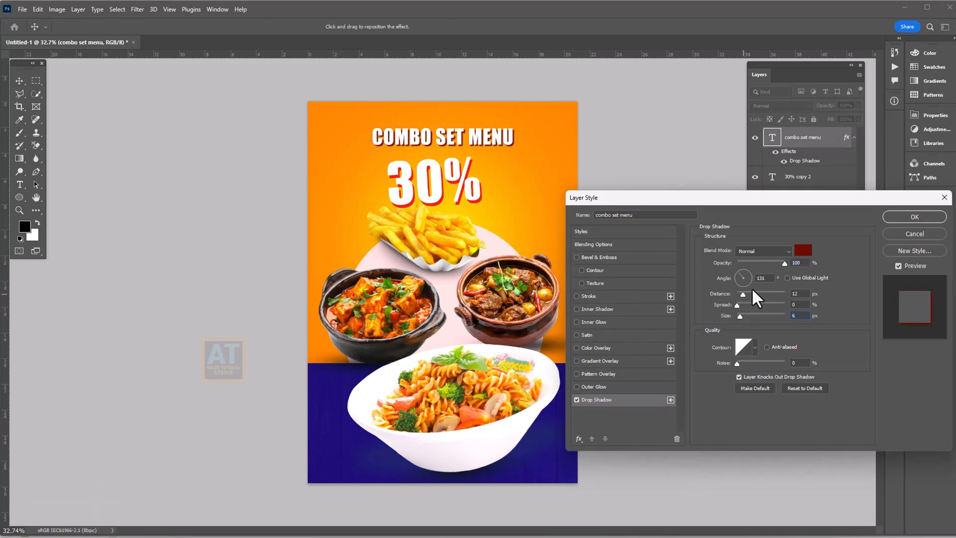
pyautogui.click(899, 217)
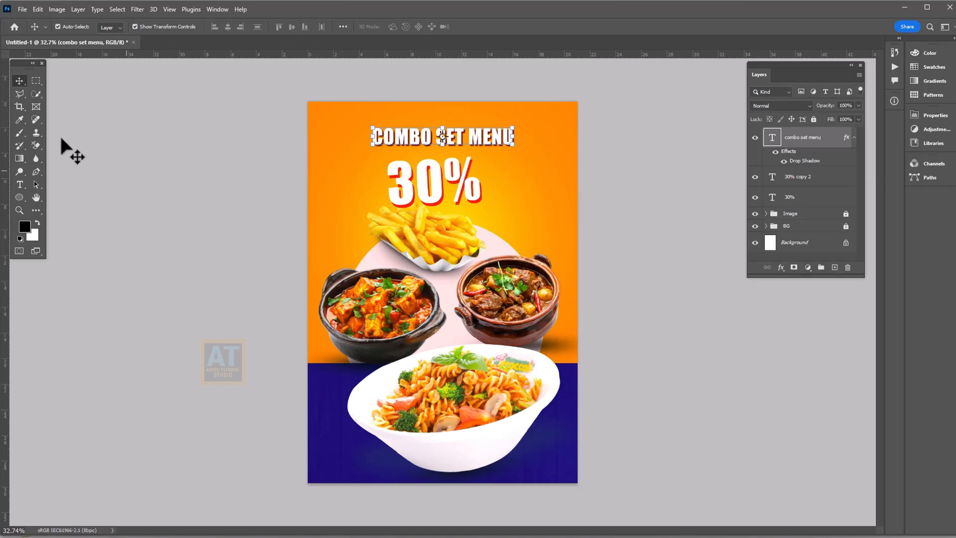
pyautogui.moveTo(485, 136); pyautogui.dragTo(486, 149)
# Duplicate the headline beside 30%, retype it as 'off' and enlarge to 186 px
pyautogui.scroll(3, 524, 178)
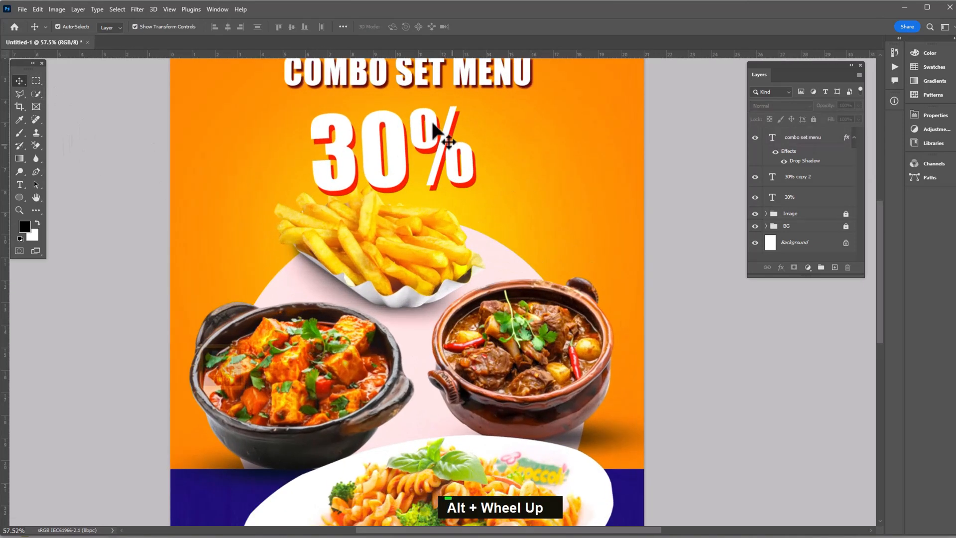
pyautogui.press('space')
pyautogui.moveTo(372, 243); pyautogui.dragTo(272, 350)
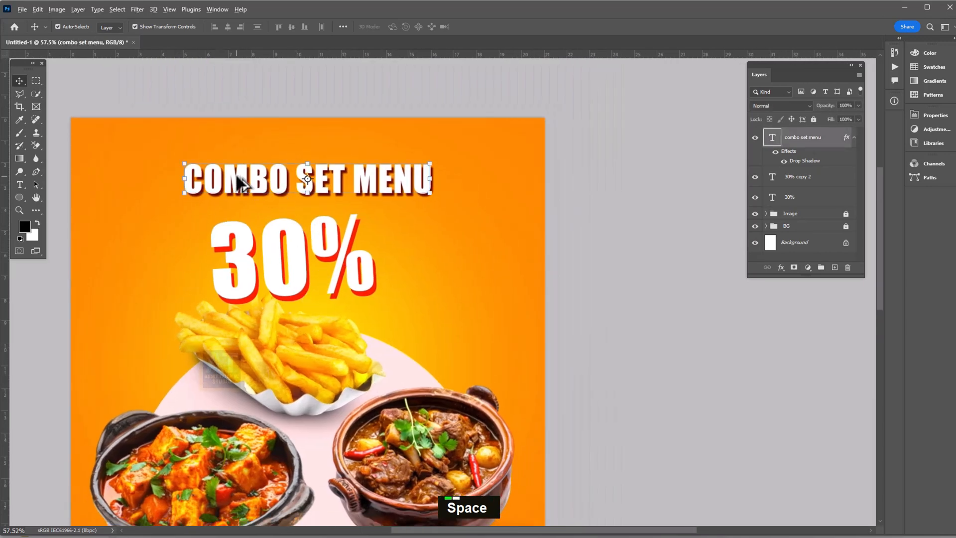
pyautogui.moveTo(238, 182); pyautogui.dragTo(426, 250)
pyautogui.press('t')
pyautogui.tripleClick(427, 250)
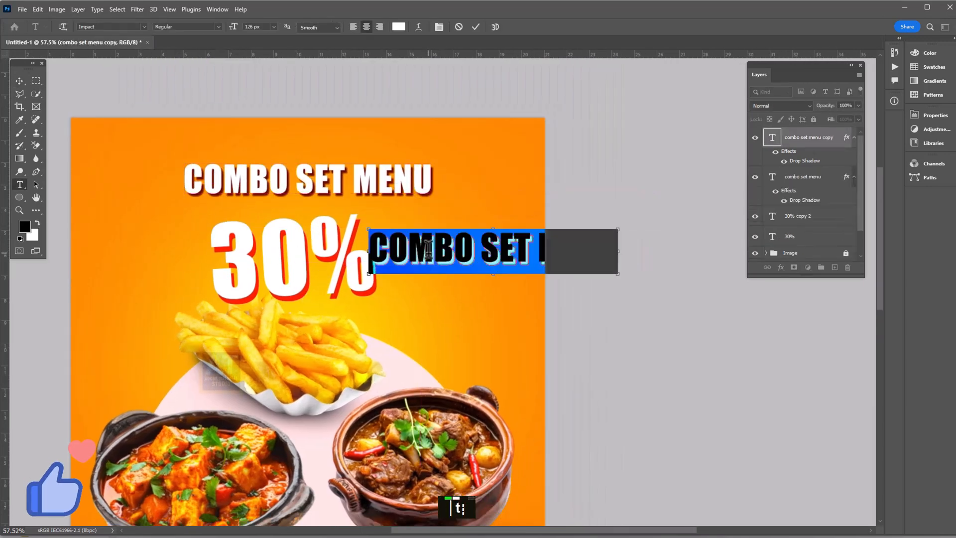
pyautogui.write('off')
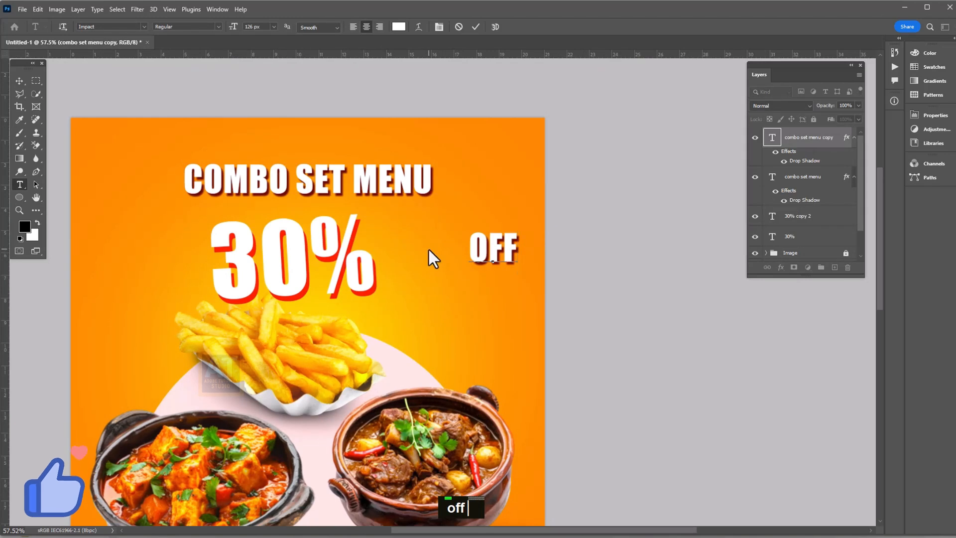
pyautogui.moveTo(512, 245); pyautogui.dragTo(480, 222)
pyautogui.moveTo(232, 31); pyautogui.dragTo(272, 37)
pyautogui.click(20, 80)
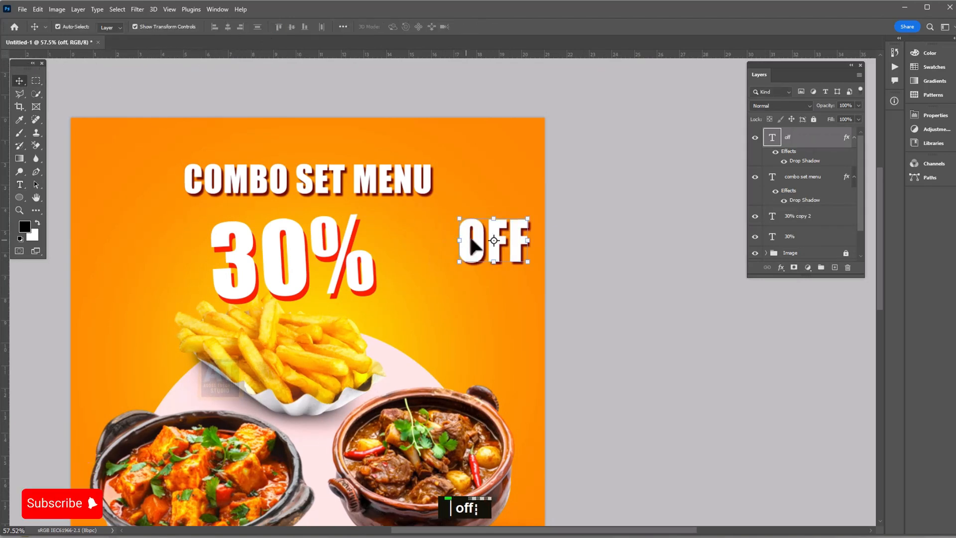
# Tilt OFF upward and tuck it against the right of the 30%
pyautogui.moveTo(474, 240); pyautogui.dragTo(395, 250)
pyautogui.moveTo(457, 279); pyautogui.dragTo(448, 320)
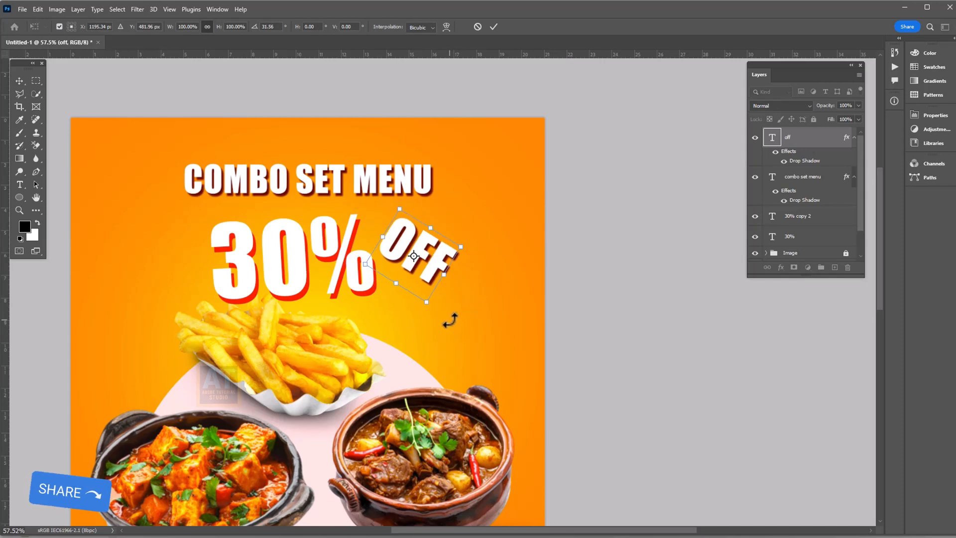
pyautogui.press('Return')
pyautogui.moveTo(412, 244); pyautogui.dragTo(398, 236)
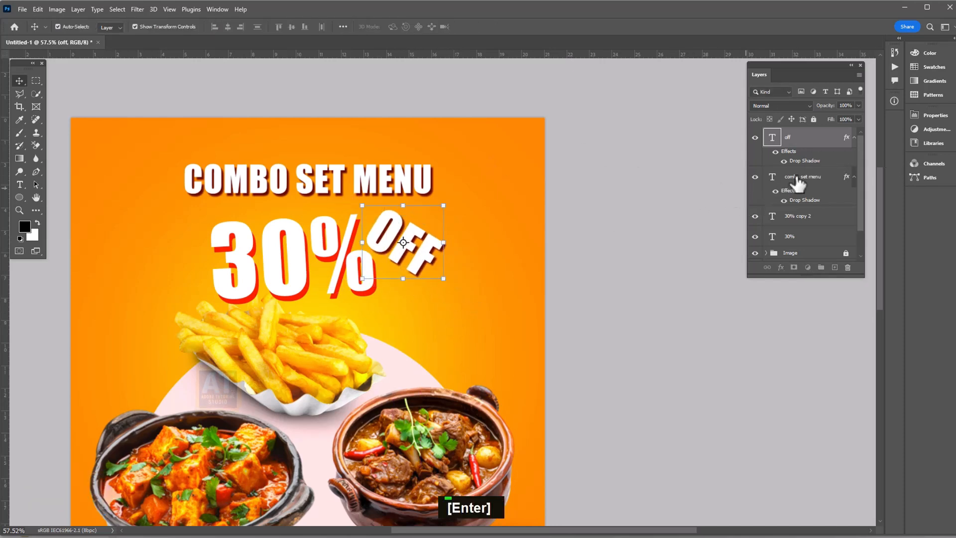
# Recolour OFF's drop shadow to pure red sampled from the 30% text, with size 0
pyautogui.doubleClick(803, 162)
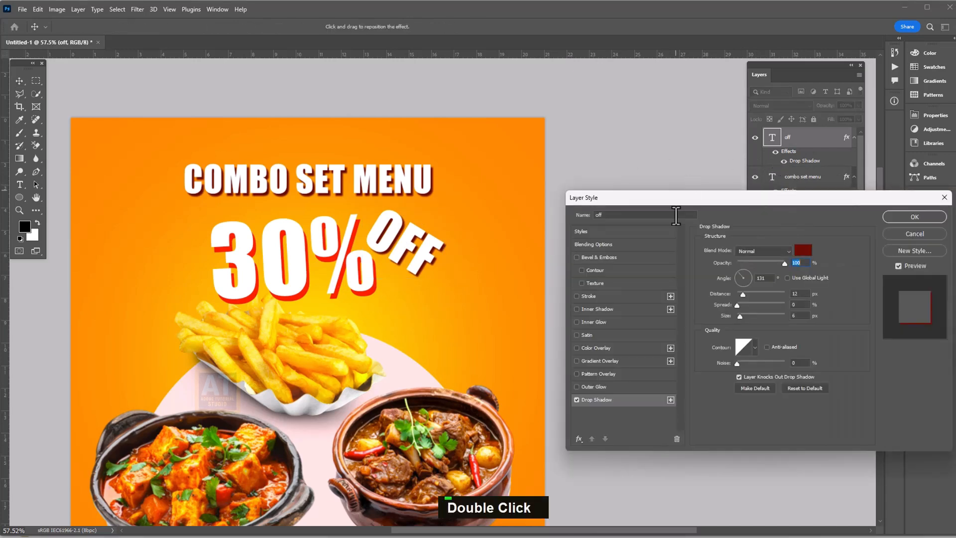
pyautogui.moveTo(712, 204); pyautogui.dragTo(568, 163)
pyautogui.click(660, 208)
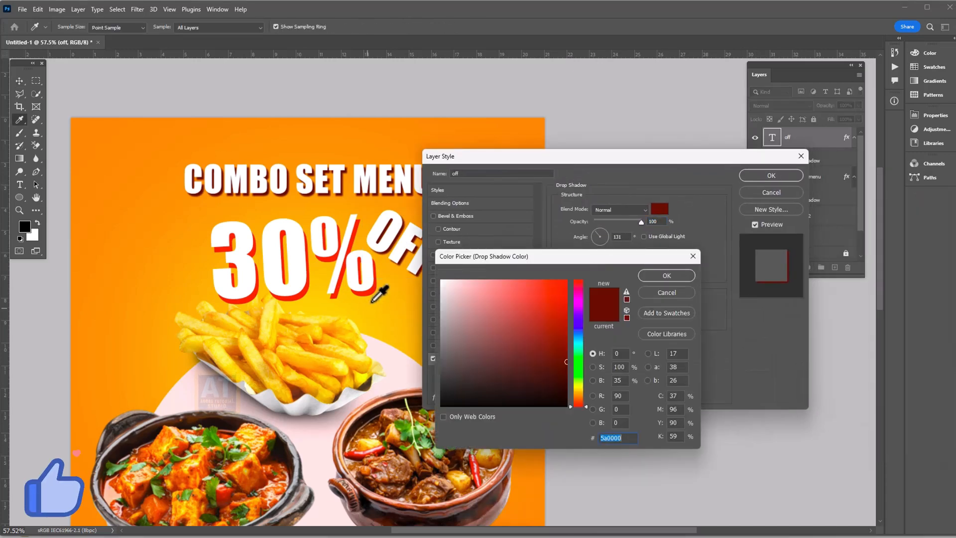
pyautogui.click(374, 288)
pyautogui.click(655, 277)
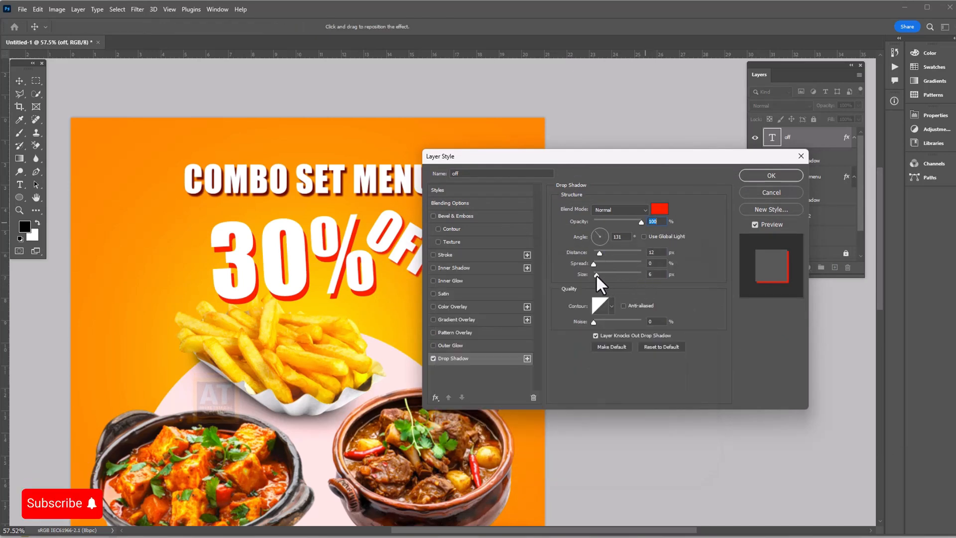
pyautogui.moveTo(596, 274); pyautogui.dragTo(576, 274)
pyautogui.click(768, 176)
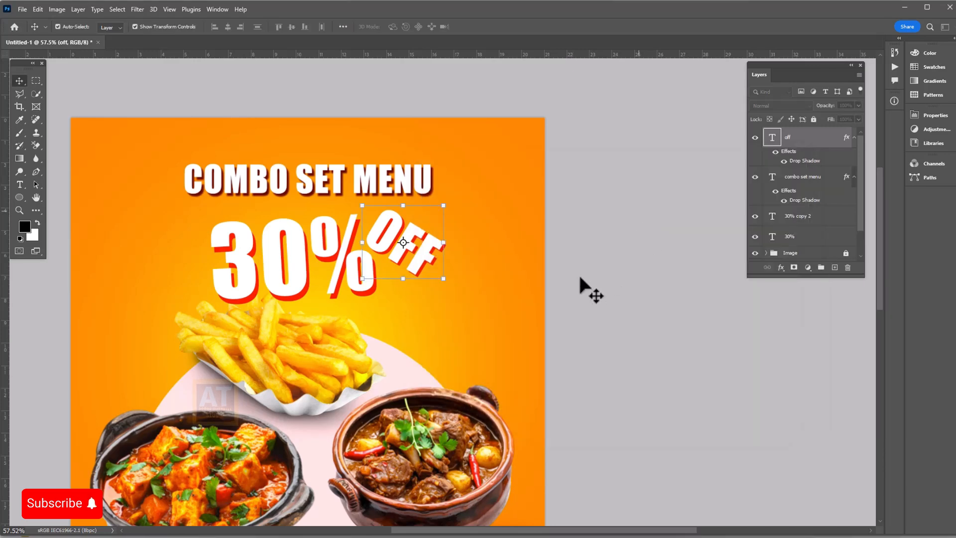
pyautogui.scroll(-3, 544, 305)
pyautogui.scroll(3, 539, 315)
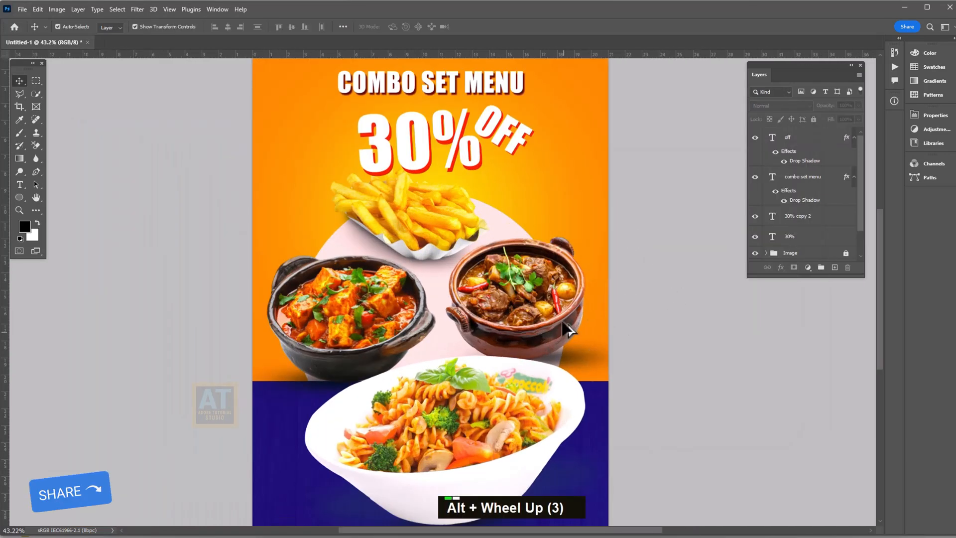
pyautogui.press('space')
pyautogui.scroll(3, 552, 306)
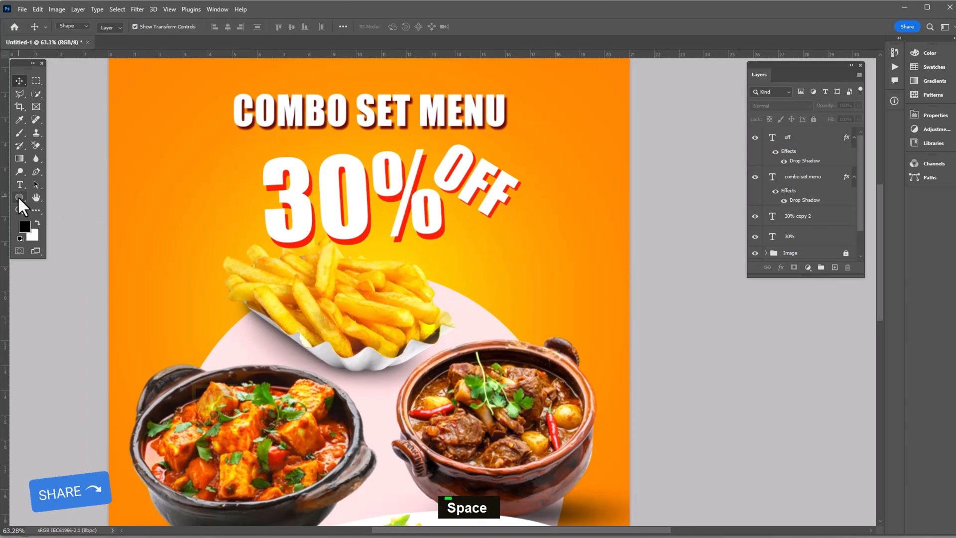
# Draw a smooth-indented star shape beside the OFF text with the Polygon tool
pyautogui.click(20, 197)
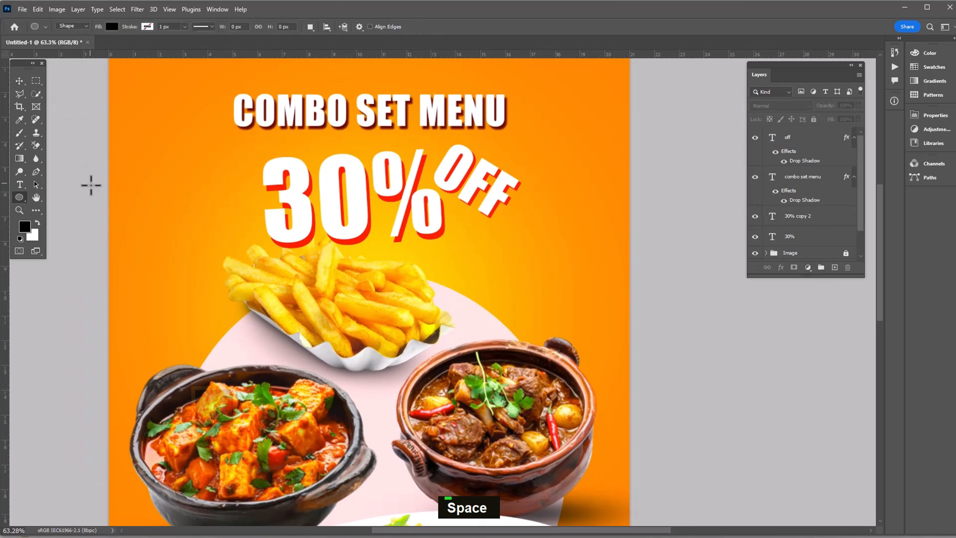
pyautogui.rightClick(21, 193)
pyautogui.click(55, 226)
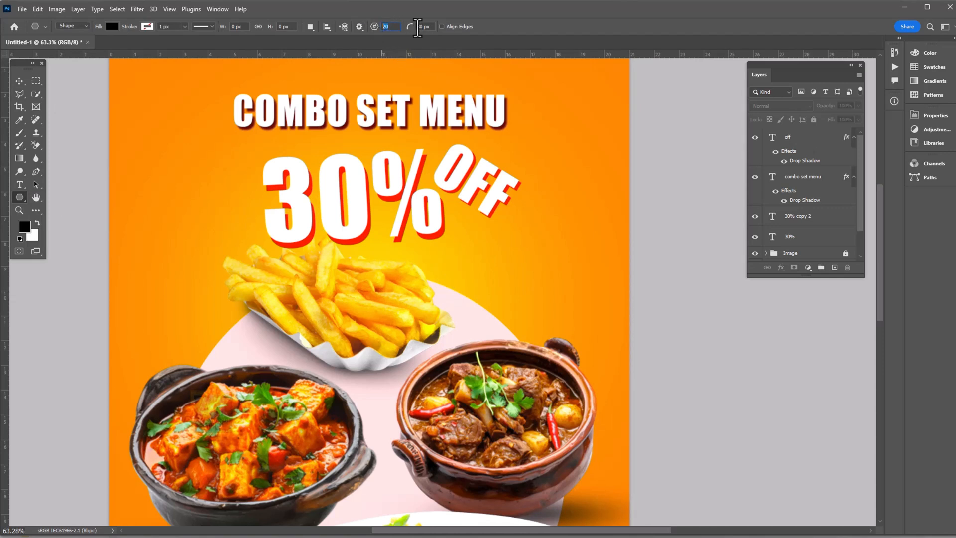
pyautogui.click(359, 28)
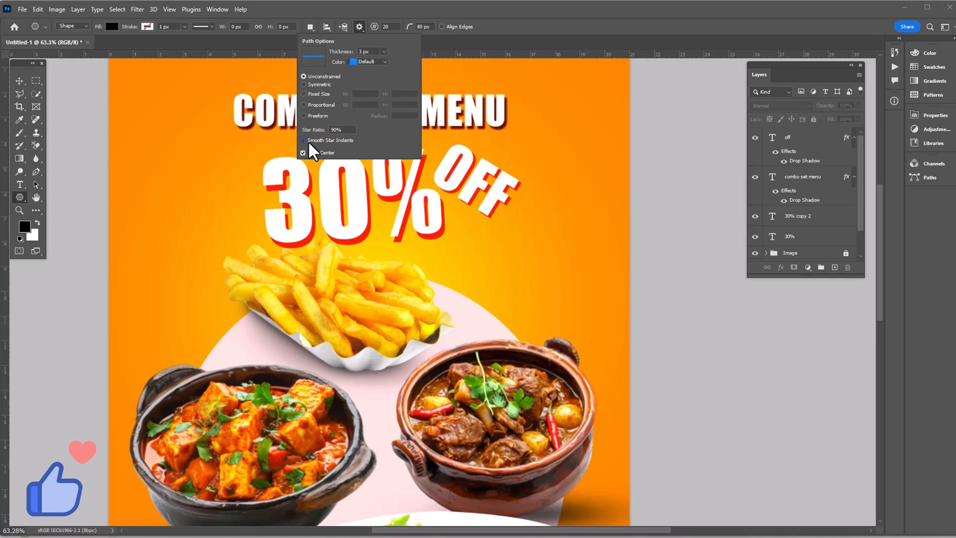
pyautogui.click(358, 26)
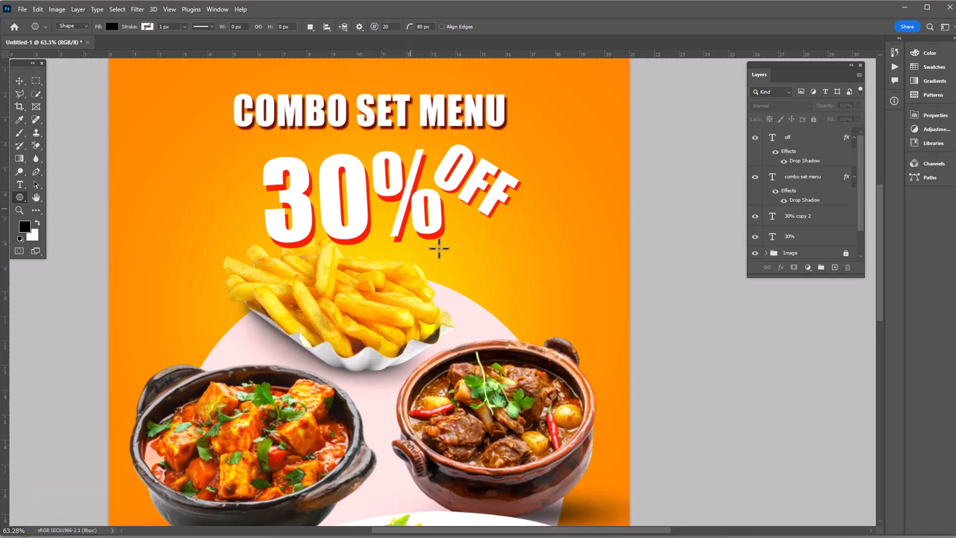
pyautogui.moveTo(482, 250); pyautogui.dragTo(548, 309)
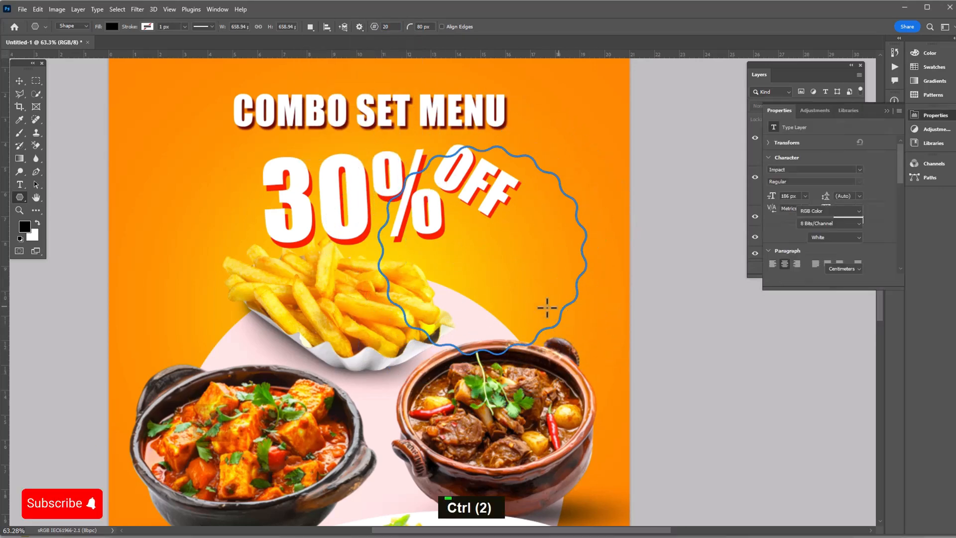
# Set the star shape's fill to dark red
pyautogui.click(112, 26)
pyautogui.click(173, 45)
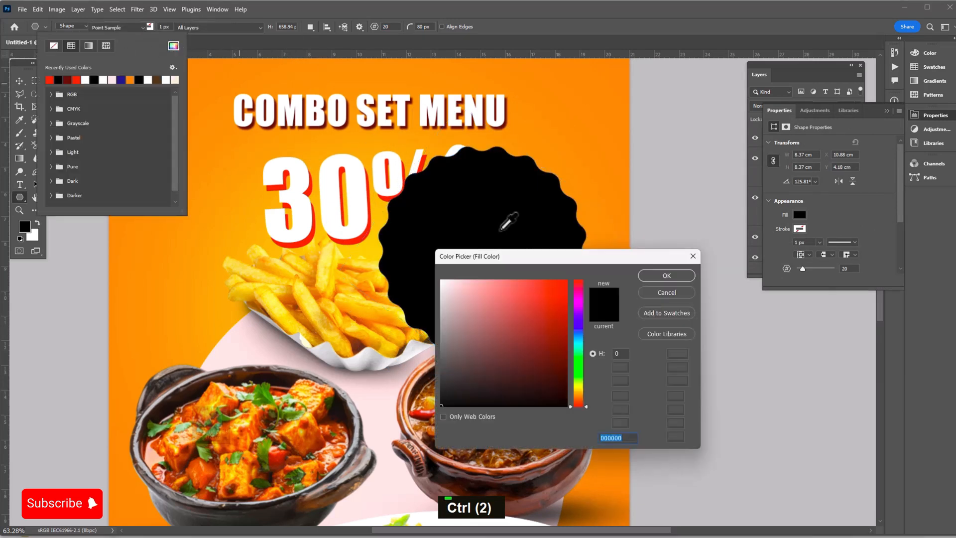
pyautogui.click(556, 351)
pyautogui.click(666, 275)
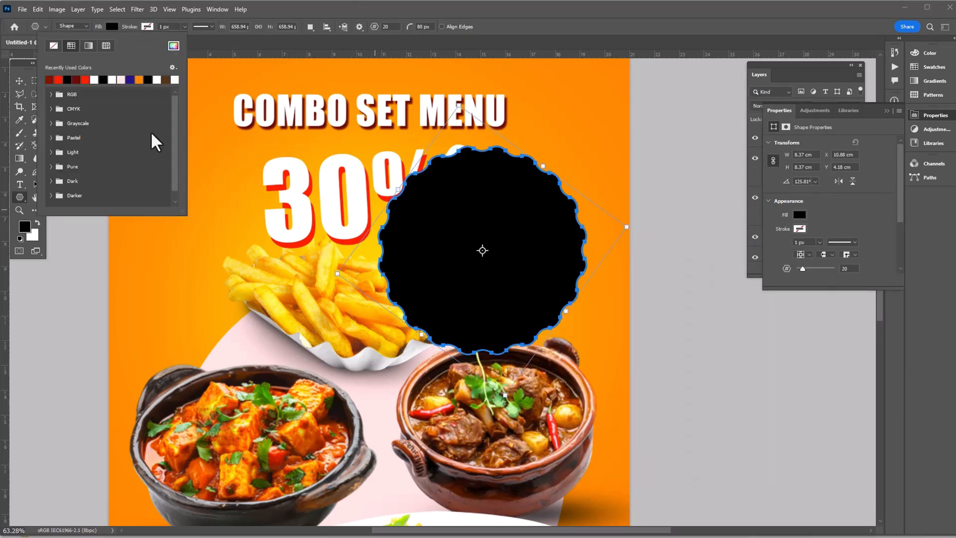
# Scale the badge down proportionally and position it below OFF, beside the fries
pyautogui.click(19, 81)
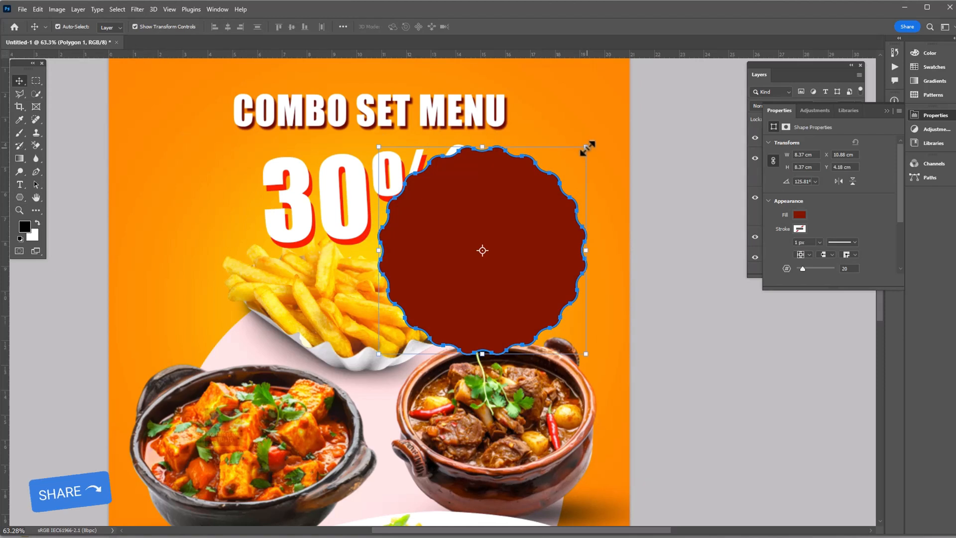
pyautogui.click(587, 148)
pyautogui.press('shift')
pyautogui.press('shift')
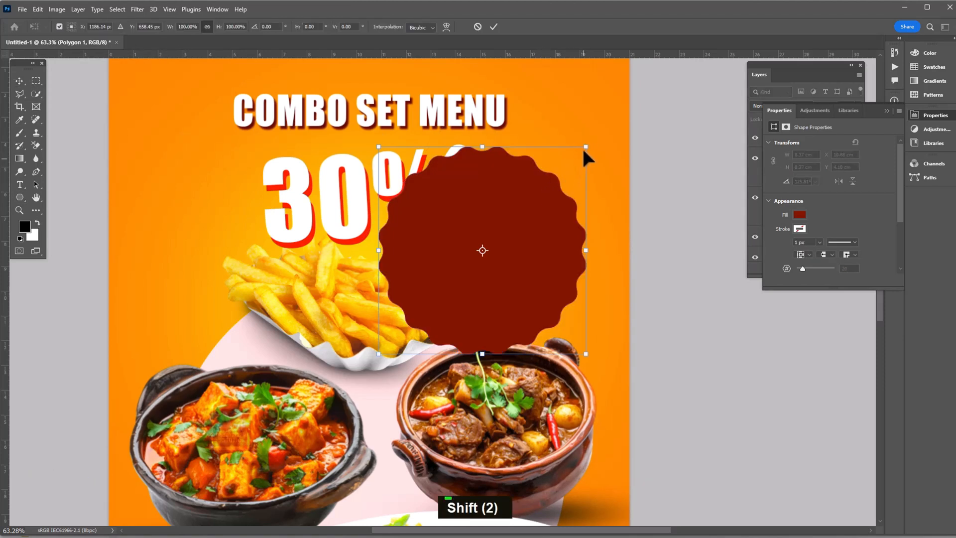
pyautogui.moveTo(586, 148); pyautogui.dragTo(543, 227)
pyautogui.press('Return')
# Create a '$15' text layer in the Abril Fatface font
pyautogui.click(625, 169)
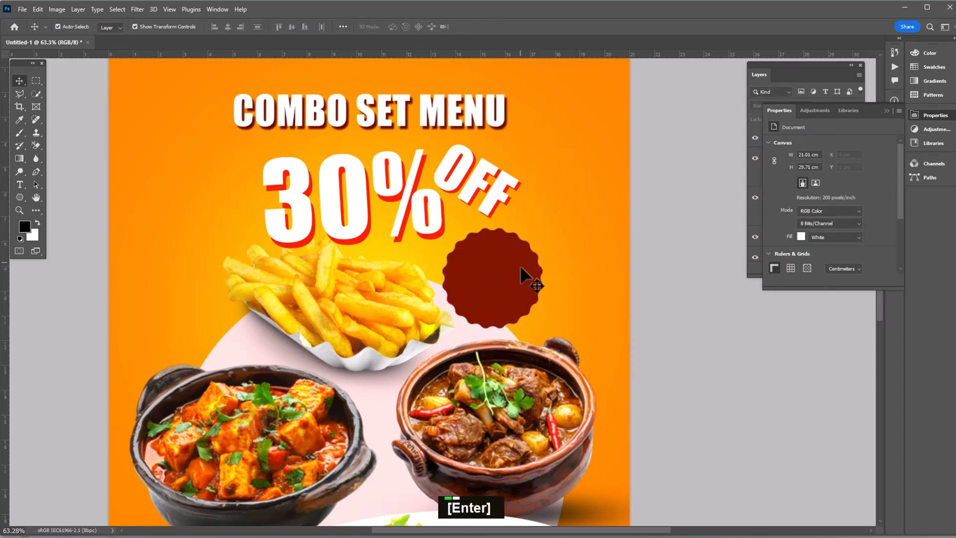
pyautogui.scroll(3, 188, 145)
pyautogui.scroll(-4, 263, 189)
pyautogui.click(20, 183)
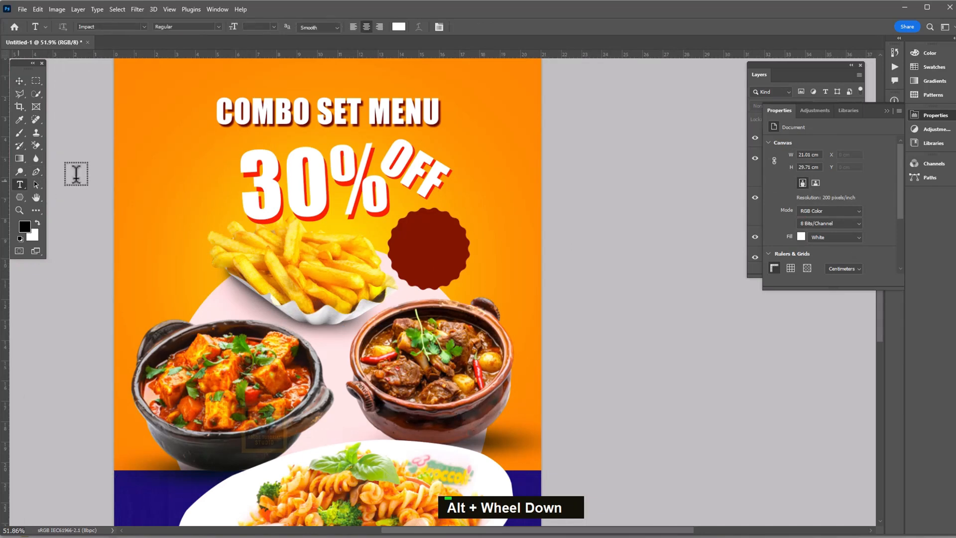
pyautogui.click(155, 175)
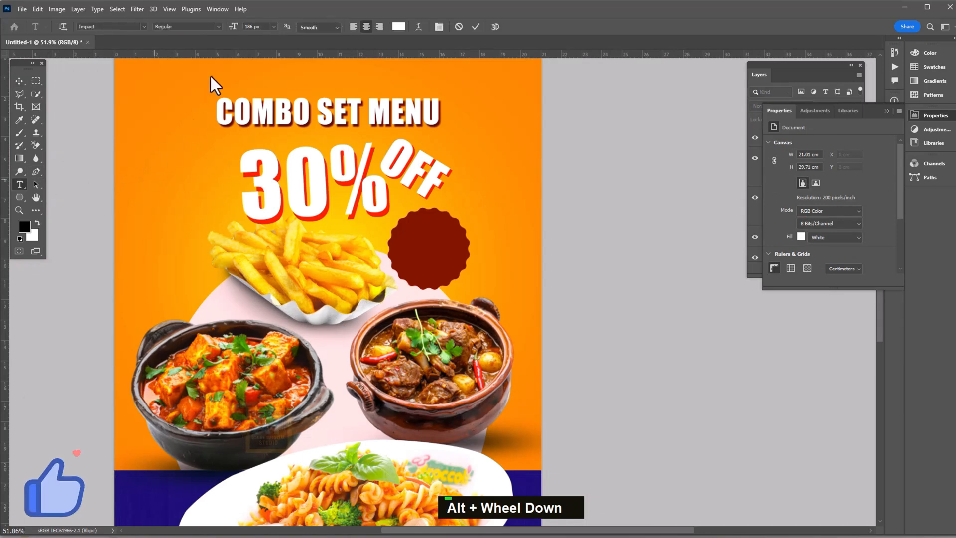
pyautogui.click(143, 27)
pyautogui.click(152, 68)
pyautogui.click(186, 172)
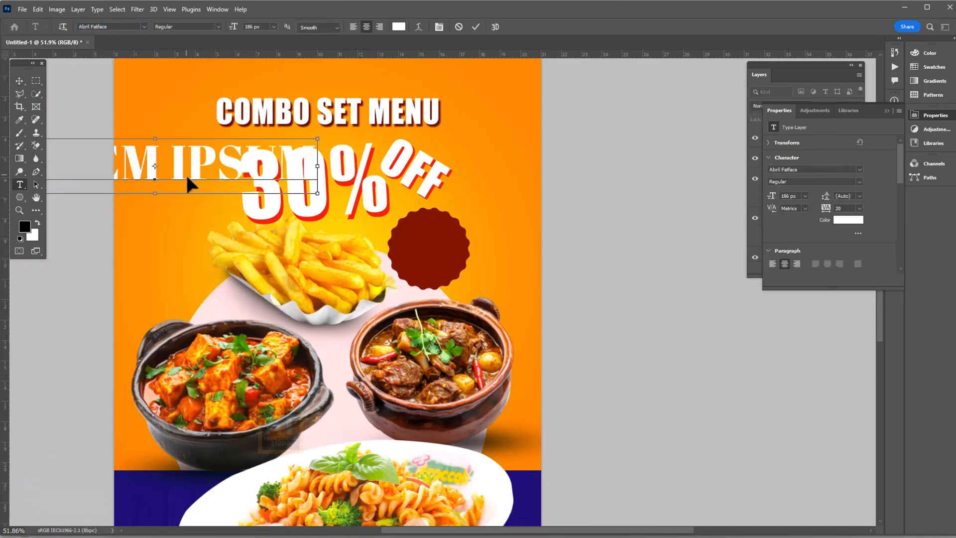
pyautogui.hotkey('ctrl', 'a')
pyautogui.write('$')
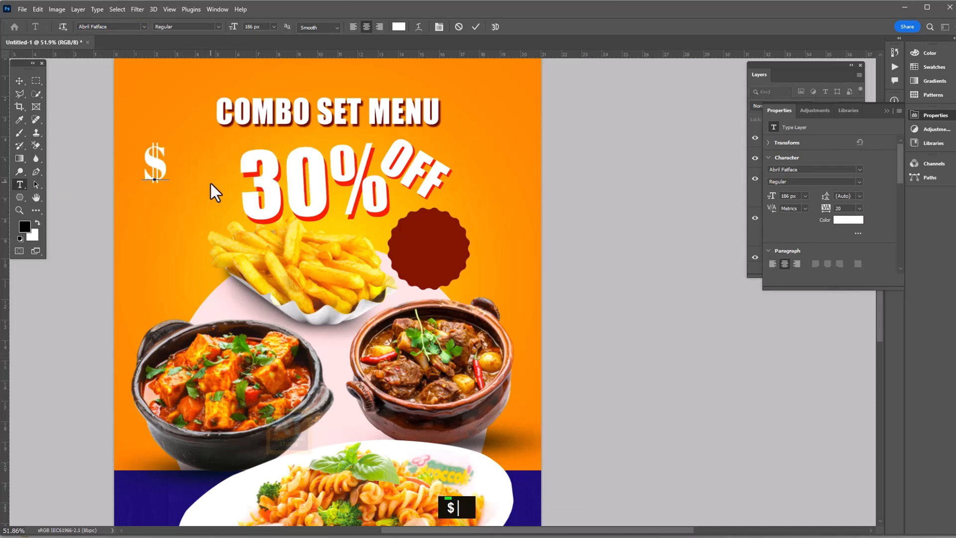
pyautogui.write('15')
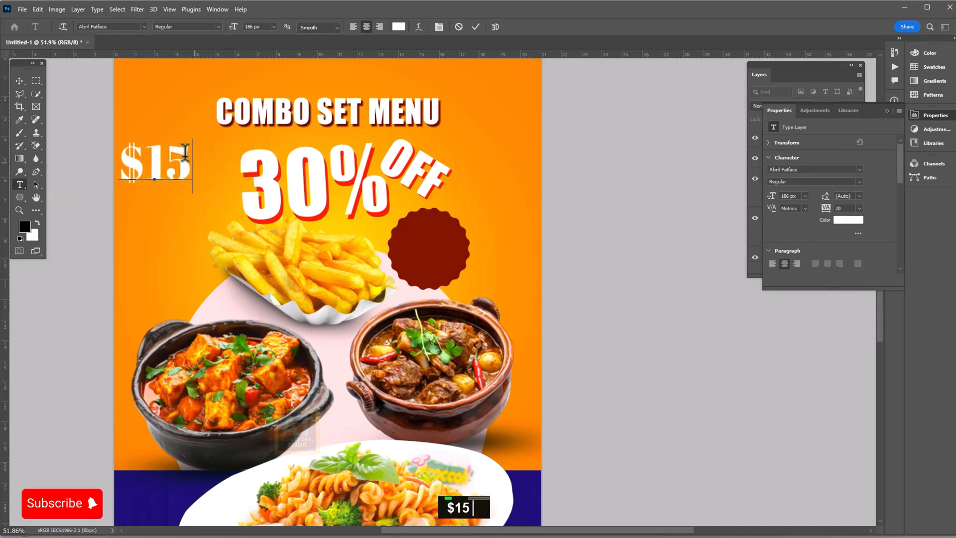
# Shrink the $15 text to 137 px and place it on the dark-red badge
pyautogui.click(19, 81)
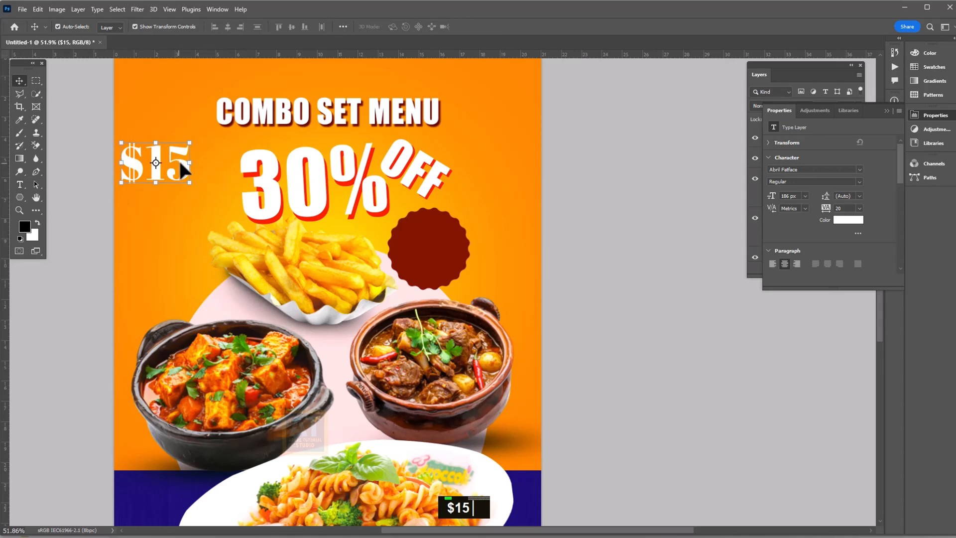
pyautogui.moveTo(178, 159); pyautogui.dragTo(460, 251)
pyautogui.scroll(6, 454, 258)
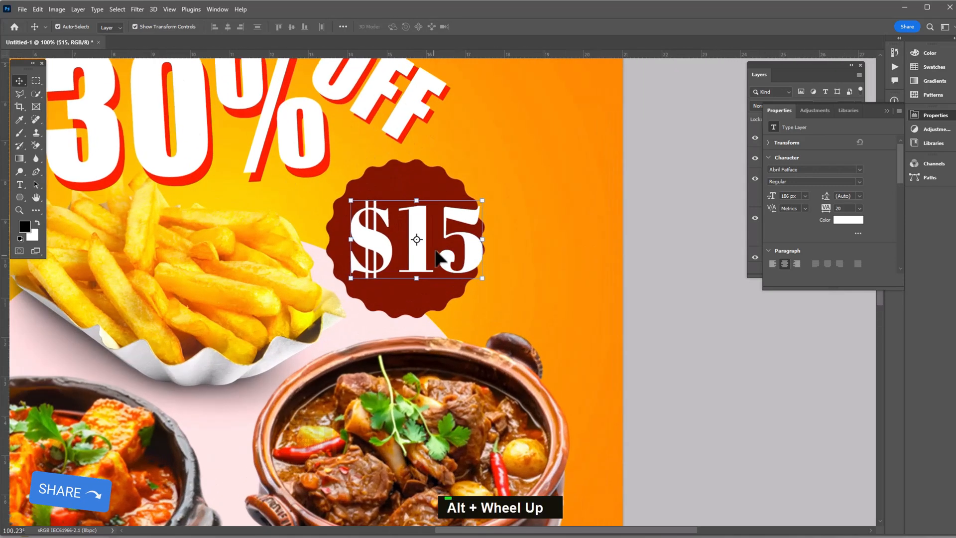
pyautogui.press('t')
pyautogui.doubleClick(441, 256)
pyautogui.moveTo(225, 28); pyautogui.dragTo(209, 38)
pyautogui.click(18, 80)
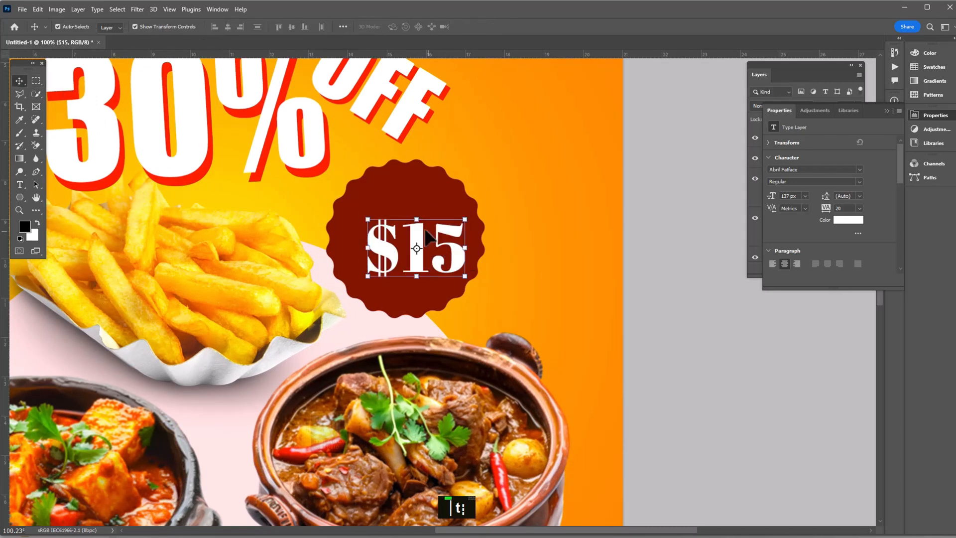
pyautogui.moveTo(427, 232); pyautogui.dragTo(411, 282)
# Duplicate the text as 'SPECIAL OFFER' at 84 px, placed just under $15
pyautogui.press('t')
pyautogui.doubleClick(424, 295)
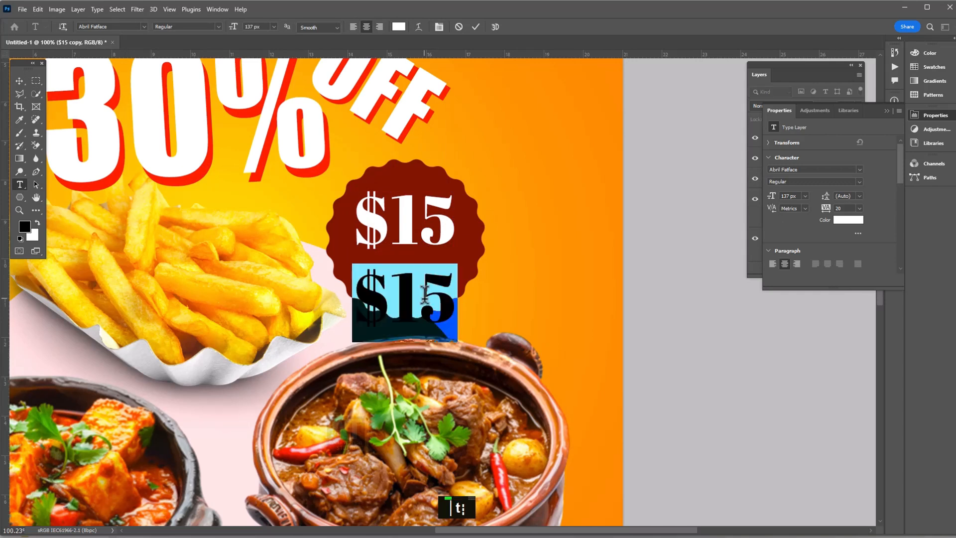
pyautogui.write('SPECIAL')
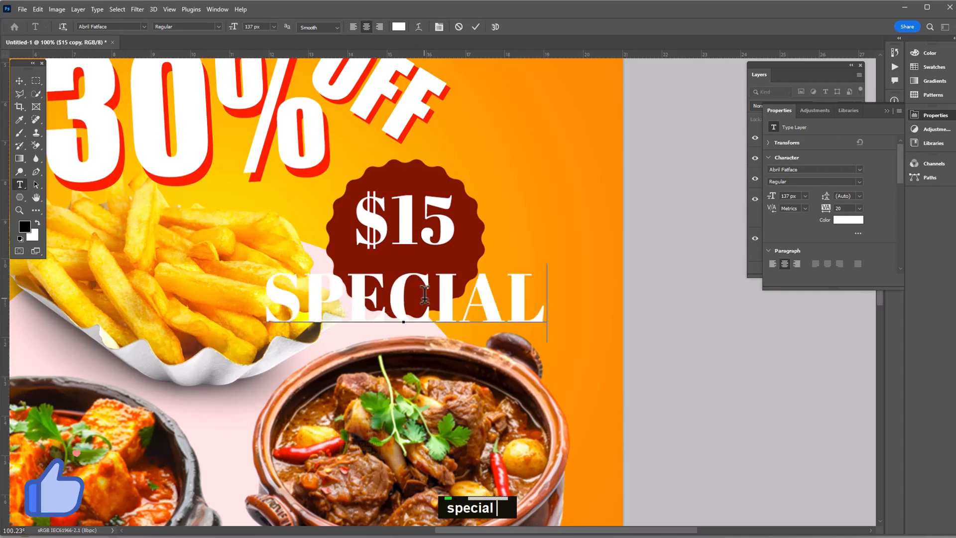
pyautogui.write(' OFF')
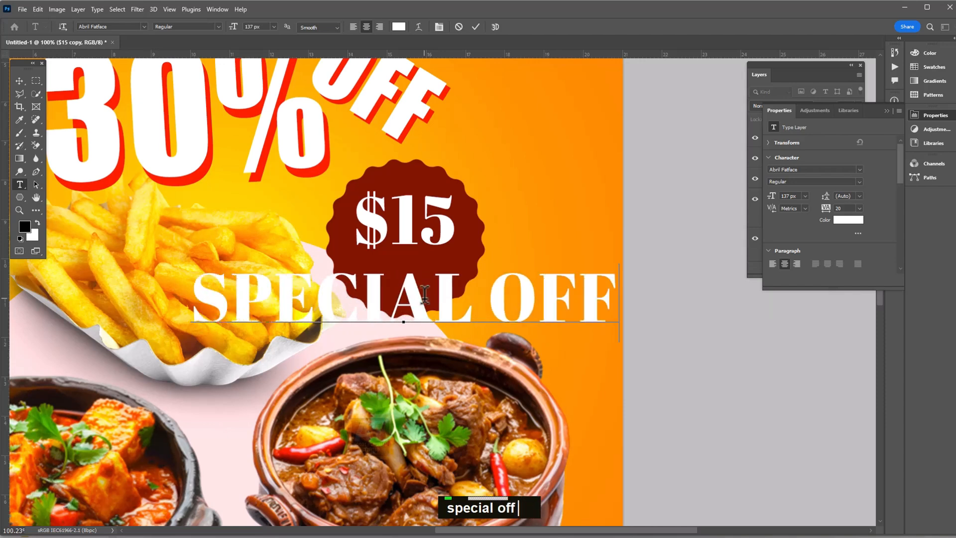
pyautogui.write('ER')
pyautogui.hotkey('ctrl', 'a')
pyautogui.moveTo(234, 27); pyautogui.dragTo(172, 64)
pyautogui.click(19, 81)
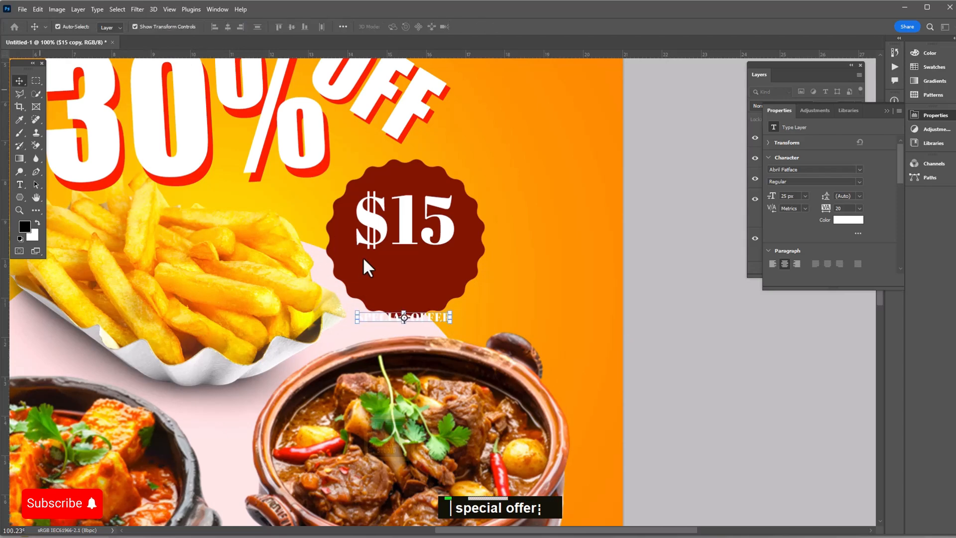
pyautogui.moveTo(420, 315); pyautogui.dragTo(420, 268)
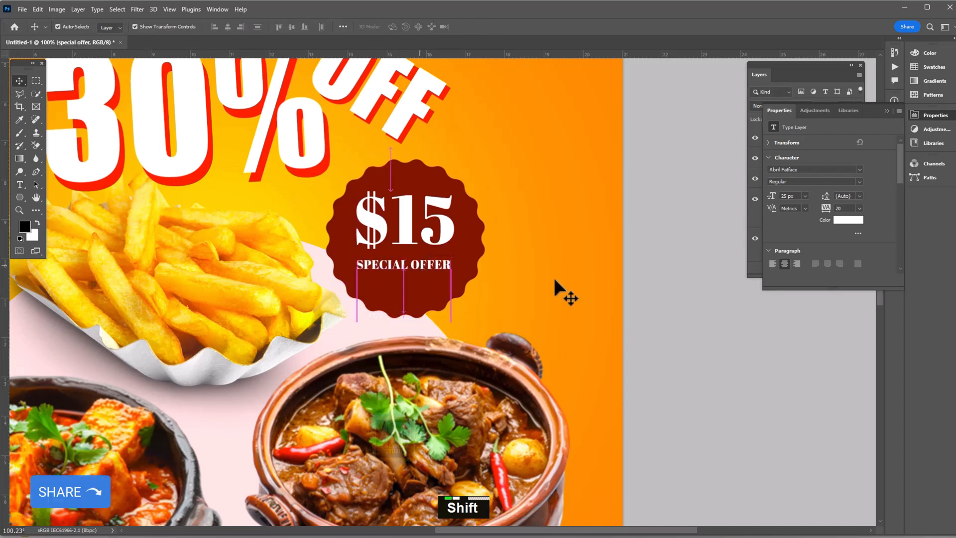
# Nudge both text lines lower, then shift the badge and its text slightly right
pyautogui.click(486, 284)
pyautogui.scroll(-1, 488, 240)
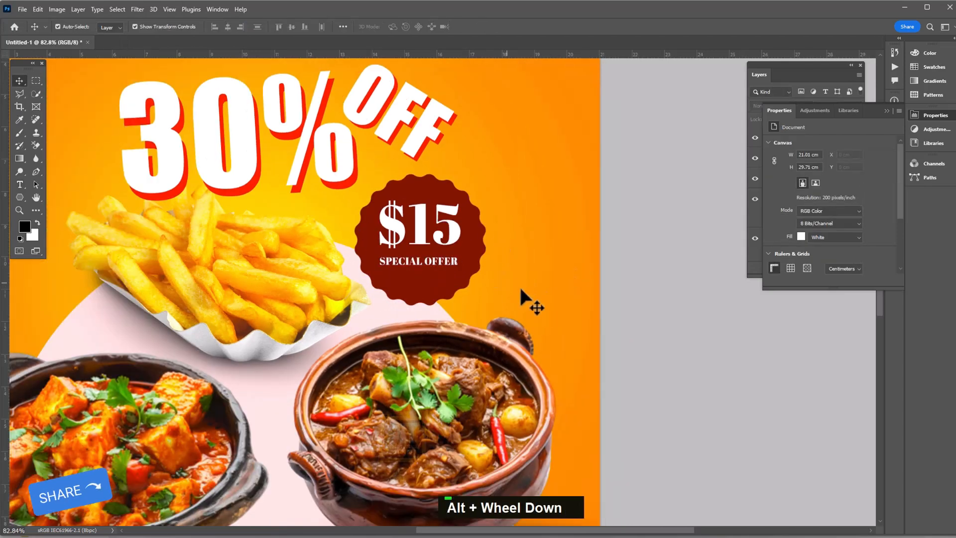
pyautogui.click(429, 190)
pyautogui.keyDown('shift'); pyautogui.click(426, 192); pyautogui.keyUp('shift')
pyautogui.hotkey('shift', 'Down')
pyautogui.hotkey('shift', 'Down')
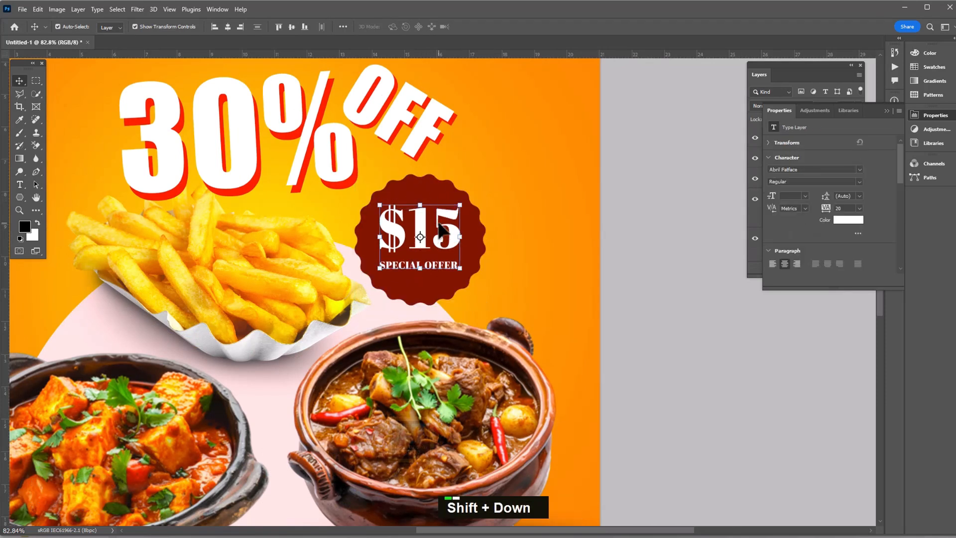
pyautogui.keyDown('shift'); pyautogui.click(427, 191); pyautogui.keyUp('shift')
pyautogui.moveTo(426, 191); pyautogui.dragTo(438, 191)
pyautogui.click(509, 194)
pyautogui.click(475, 203)
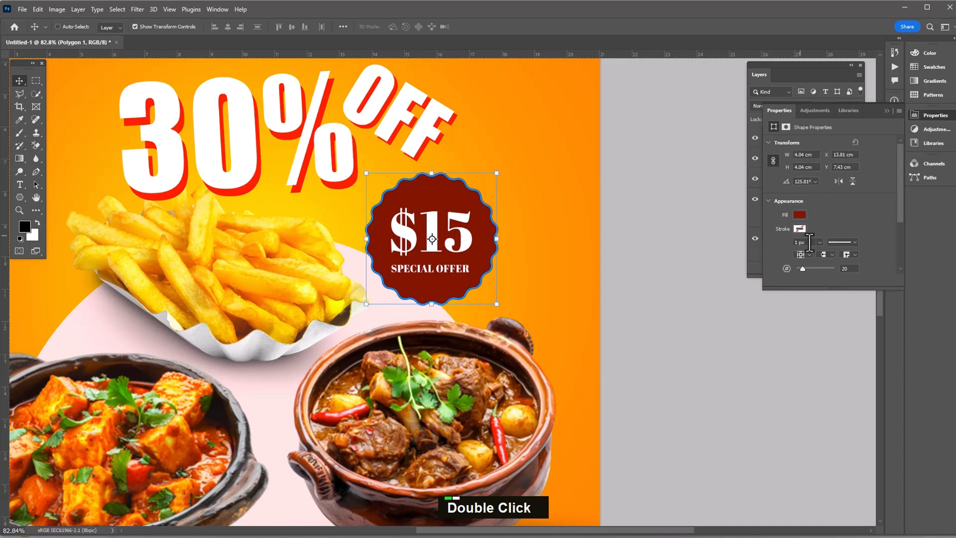
# Give the badge an Outer Glow in orange sampled from the poster, 43 px size
pyautogui.hotkey('ctrl', '0')
pyautogui.press('F7')
pyautogui.click(781, 268)
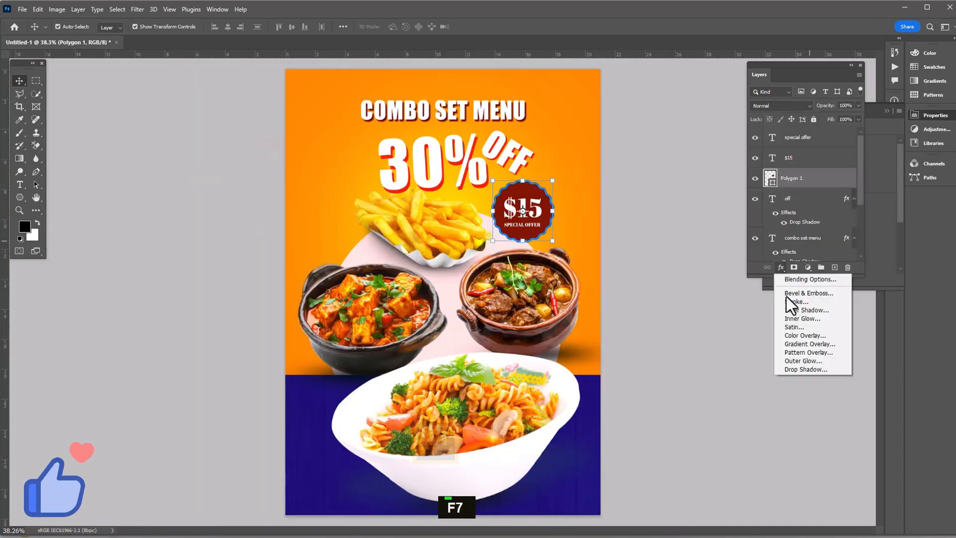
pyautogui.click(790, 362)
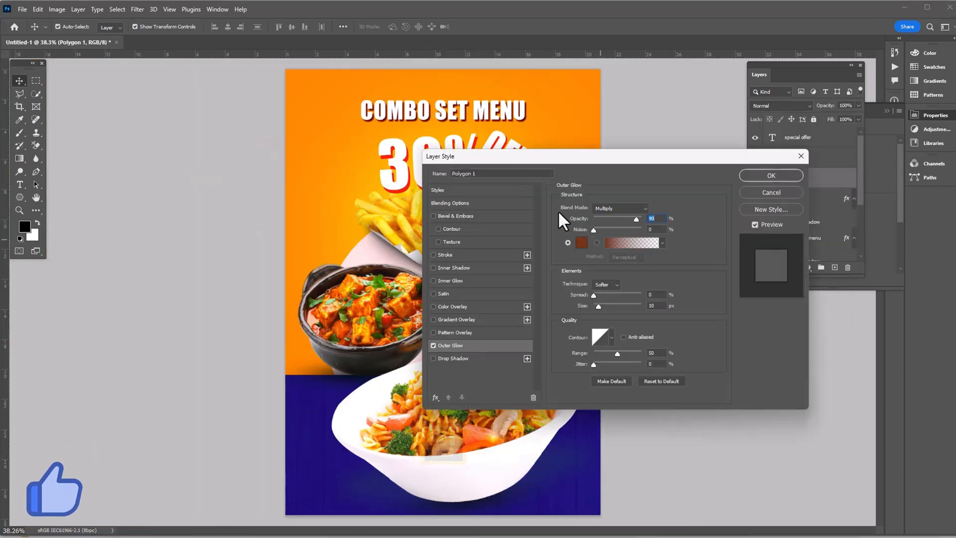
pyautogui.moveTo(580, 159); pyautogui.dragTo(497, 267)
pyautogui.click(490, 350)
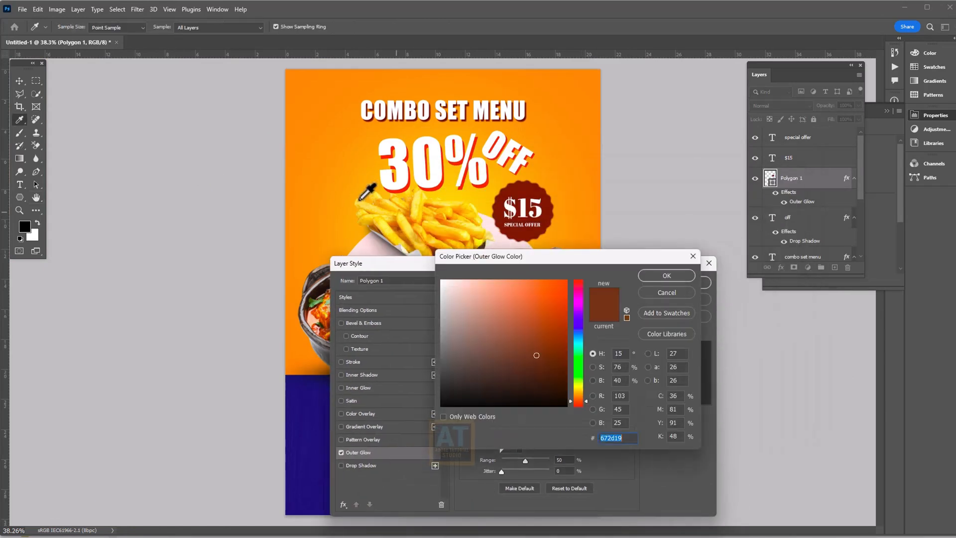
pyautogui.click(377, 178)
pyautogui.click(655, 280)
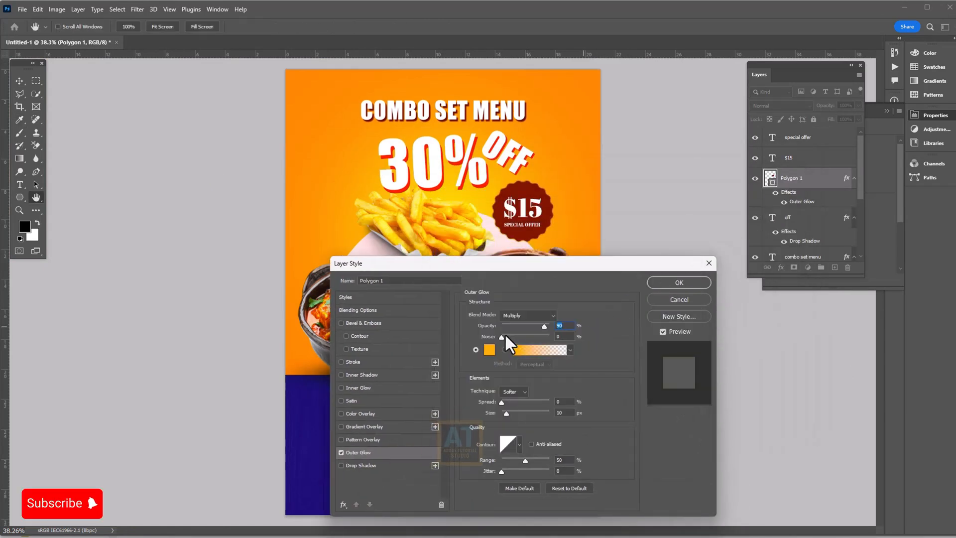
pyautogui.moveTo(507, 413); pyautogui.dragTo(512, 414)
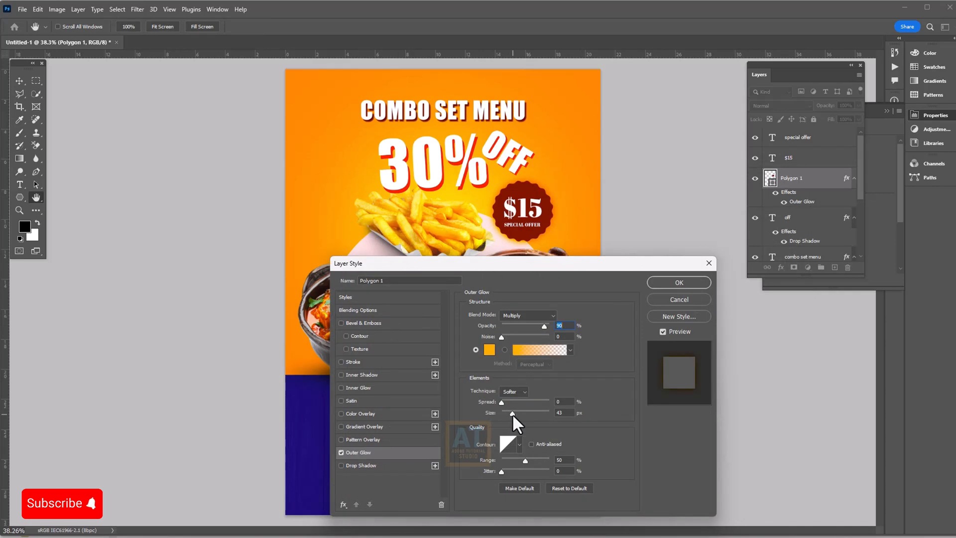
# Add a light-orange Drop Shadow with 17 px distance and 46 px size, and apply the styles
pyautogui.click(362, 465)
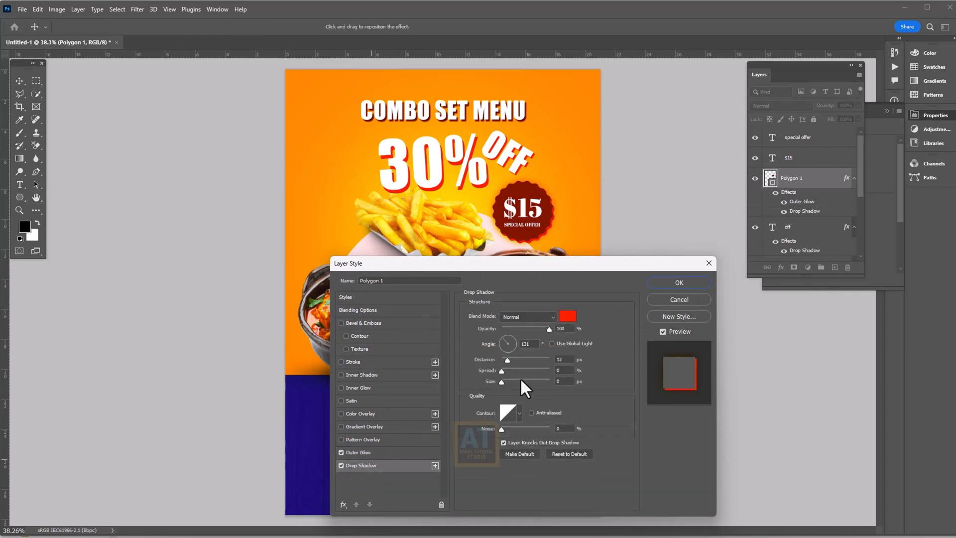
pyautogui.moveTo(508, 360); pyautogui.dragTo(513, 383)
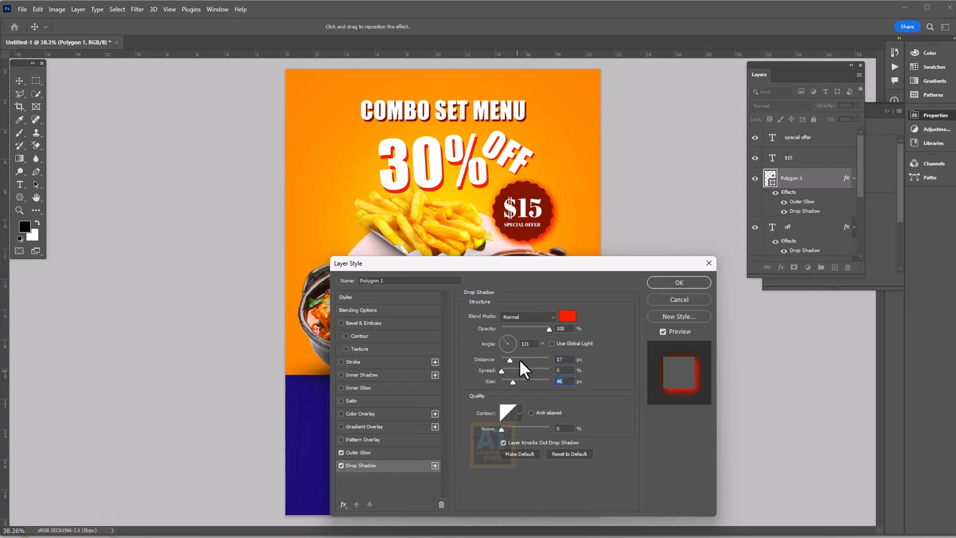
pyautogui.click(567, 315)
pyautogui.click(450, 190)
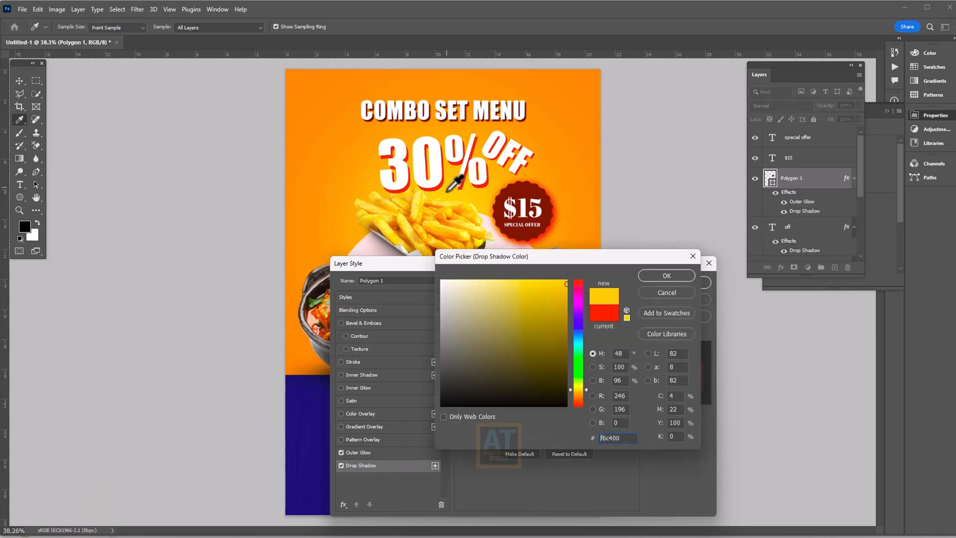
pyautogui.click(323, 140)
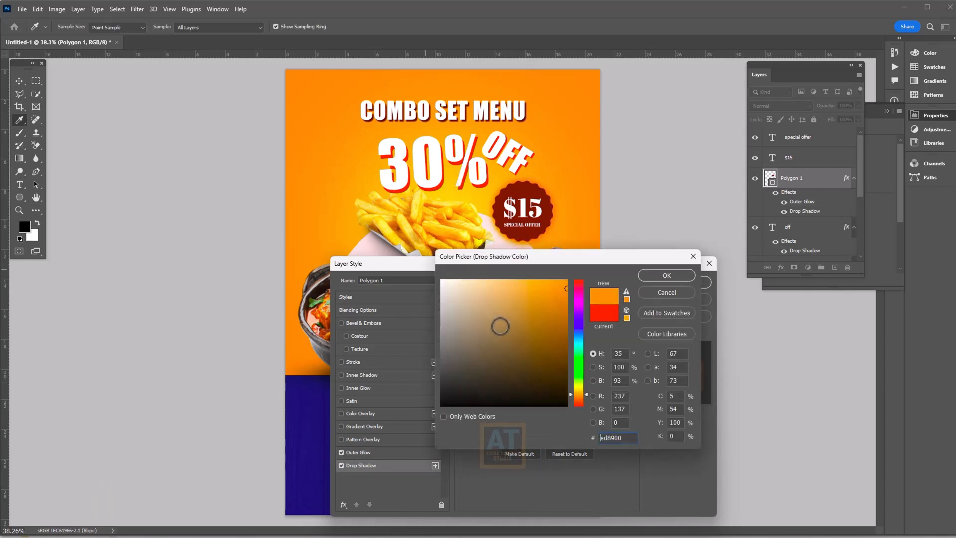
pyautogui.click(662, 275)
pyautogui.click(679, 283)
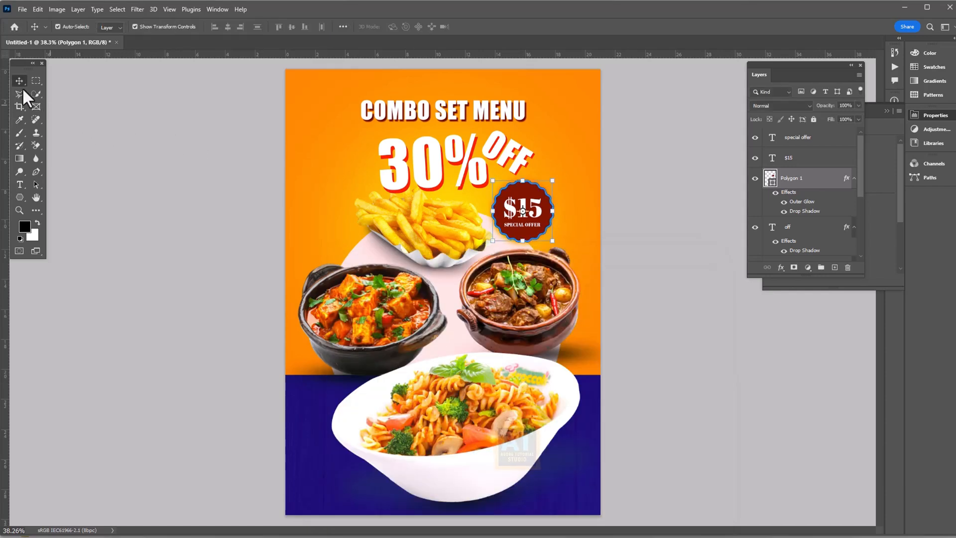
# Duplicate the $15 text layer and move the copy left, beside the 30% headline
pyautogui.doubleClick(90, 125)
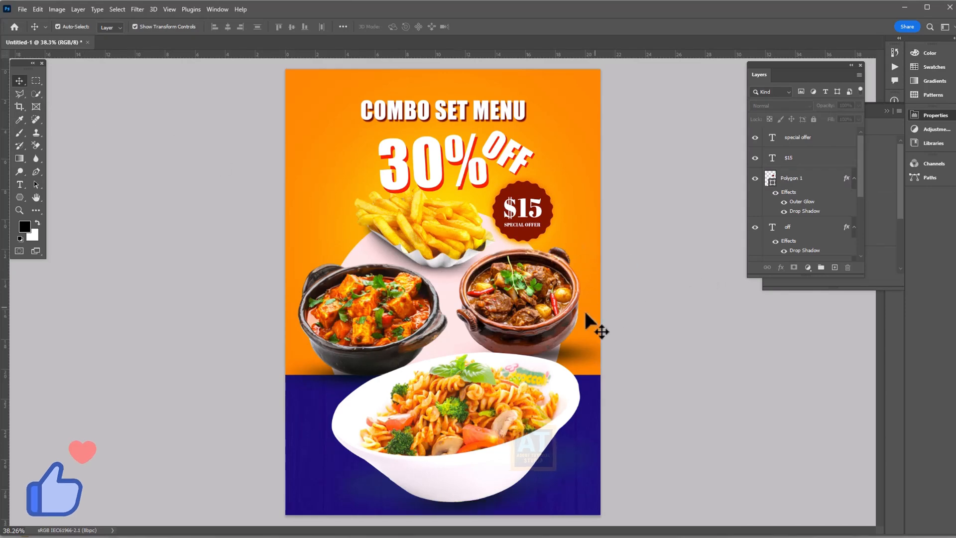
pyautogui.scroll(2, 585, 311)
pyautogui.moveTo(508, 244); pyautogui.dragTo(576, 375)
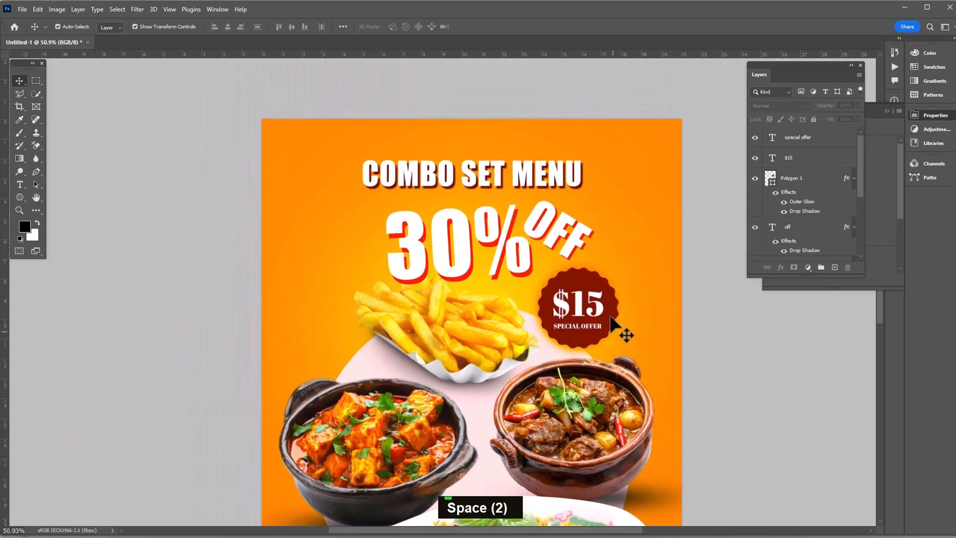
pyautogui.moveTo(792, 157); pyautogui.dragTo(833, 267)
pyautogui.moveTo(600, 304); pyautogui.dragTo(309, 264)
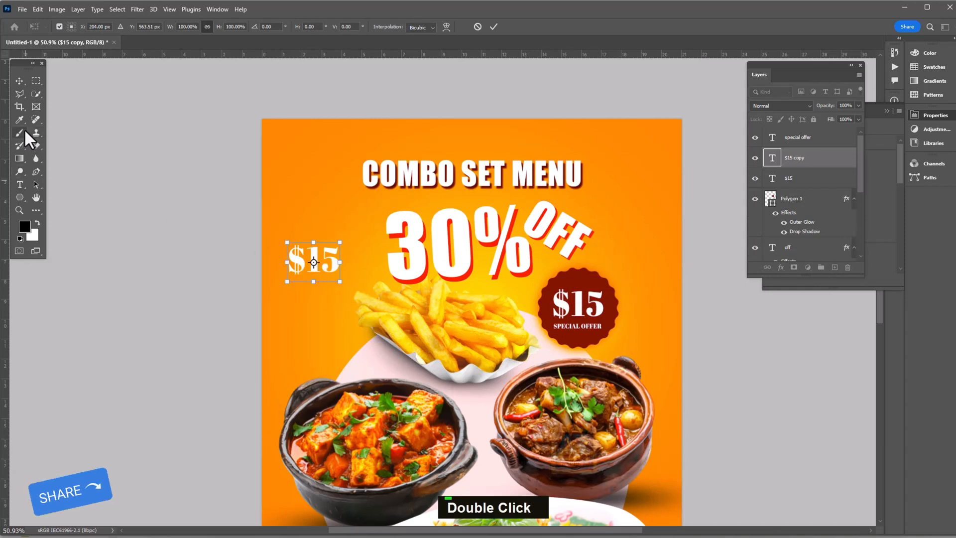
# Retype the copied $15 text as 'free'
pyautogui.click(20, 184)
pyautogui.doubleClick(307, 254)
pyautogui.hotkey('ctrl', 'a')
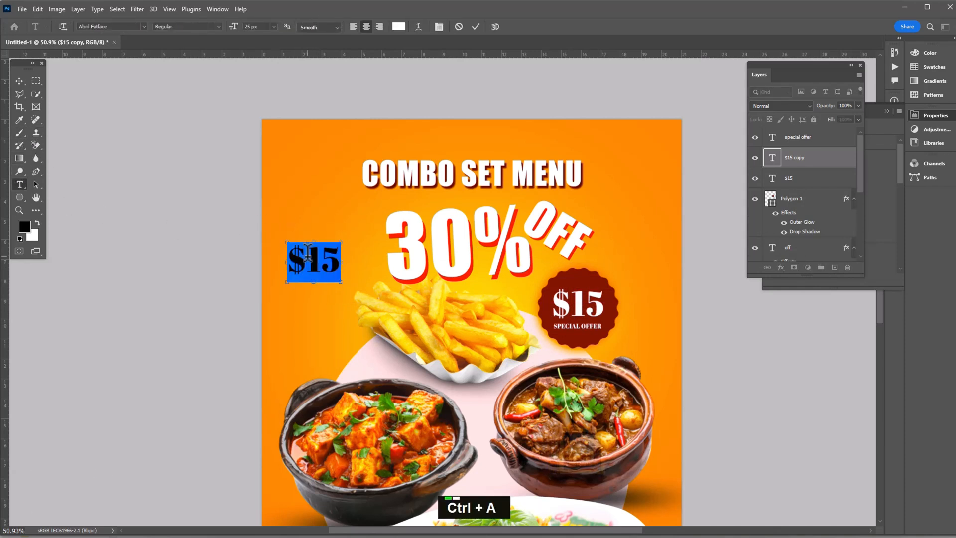
pyautogui.write('free')
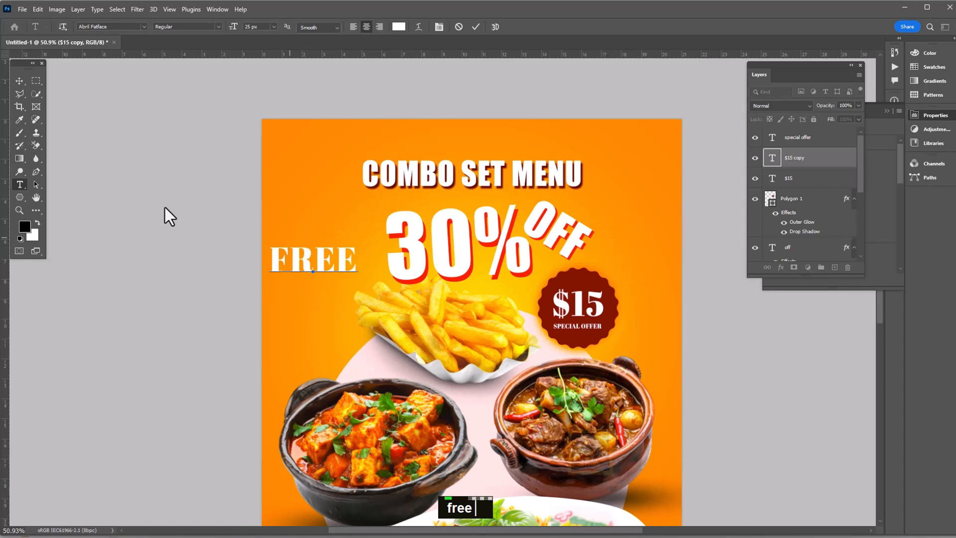
pyautogui.click(20, 81)
# Duplicate FREE as a smaller 'delivery' line, centred horizontally beneath it
pyautogui.keyDown('alt'); pyautogui.moveTo(318, 259); pyautogui.dragTo(328, 292); pyautogui.keyUp('alt')
pyautogui.press('t')
pyautogui.doubleClick(328, 291)
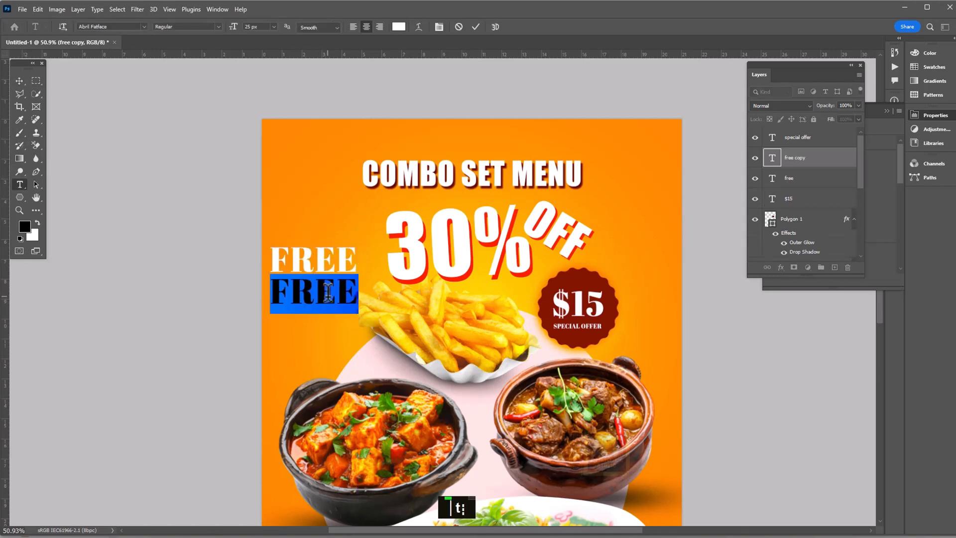
pyautogui.write('delivery')
pyautogui.doubleClick(295, 277)
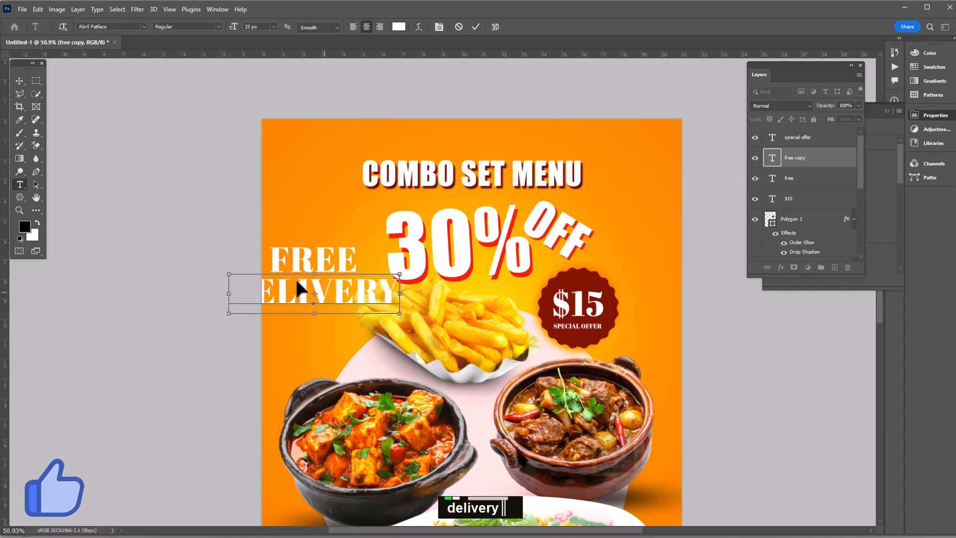
pyautogui.moveTo(233, 35)
pyautogui.mouseDown()
pyautogui.moveTo(220, 37)
pyautogui.moveTo(244, 30)
pyautogui.mouseUp()
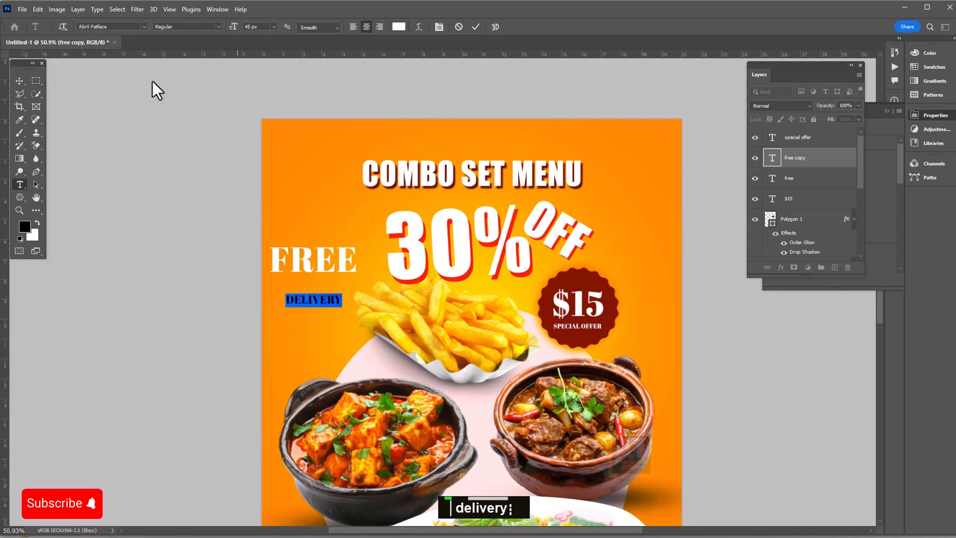
pyautogui.click(20, 80)
pyautogui.scroll(3, 271, 299)
pyautogui.moveTo(346, 301); pyautogui.dragTo(340, 265)
pyautogui.keyDown('shift'); pyautogui.click(348, 218); pyautogui.keyUp('shift')
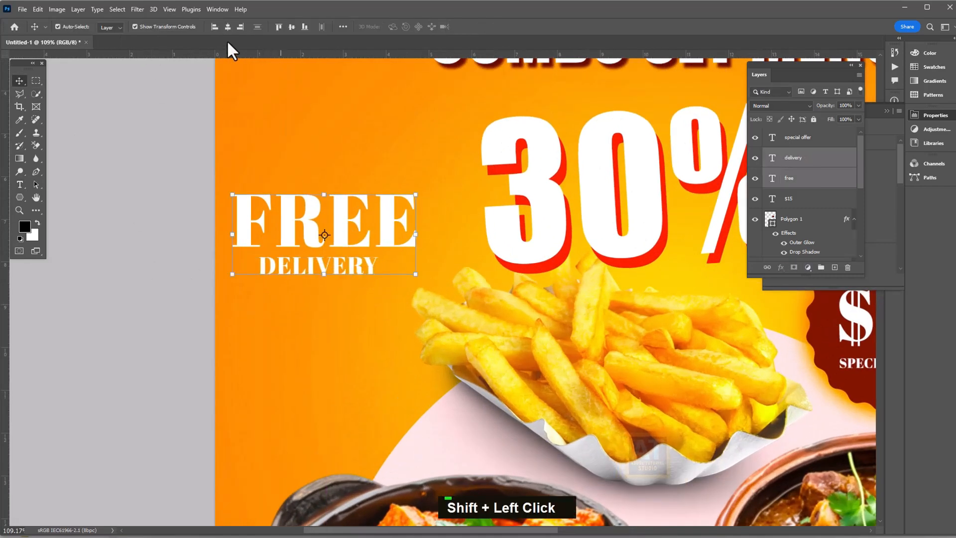
pyautogui.click(227, 26)
# Widen DELIVERY's letter tracking and colour it black, 000000
pyautogui.press('t')
pyautogui.doubleClick(330, 267)
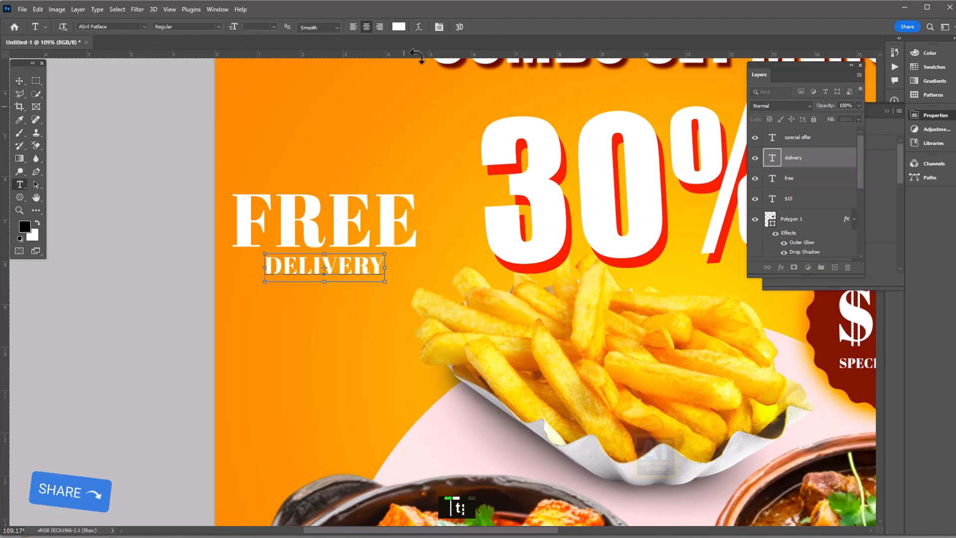
pyautogui.click(438, 28)
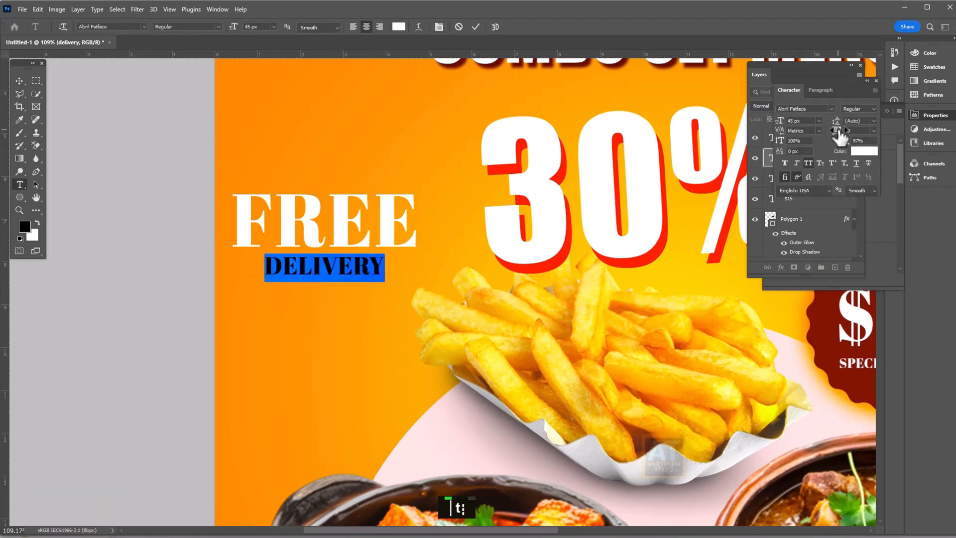
pyautogui.moveTo(837, 131); pyautogui.dragTo(853, 139)
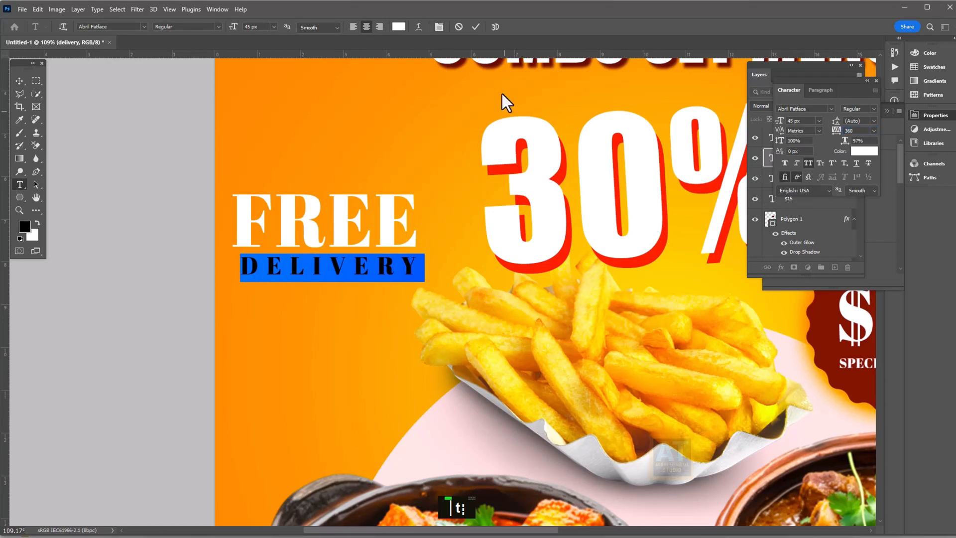
pyautogui.click(399, 26)
pyautogui.write('000000')
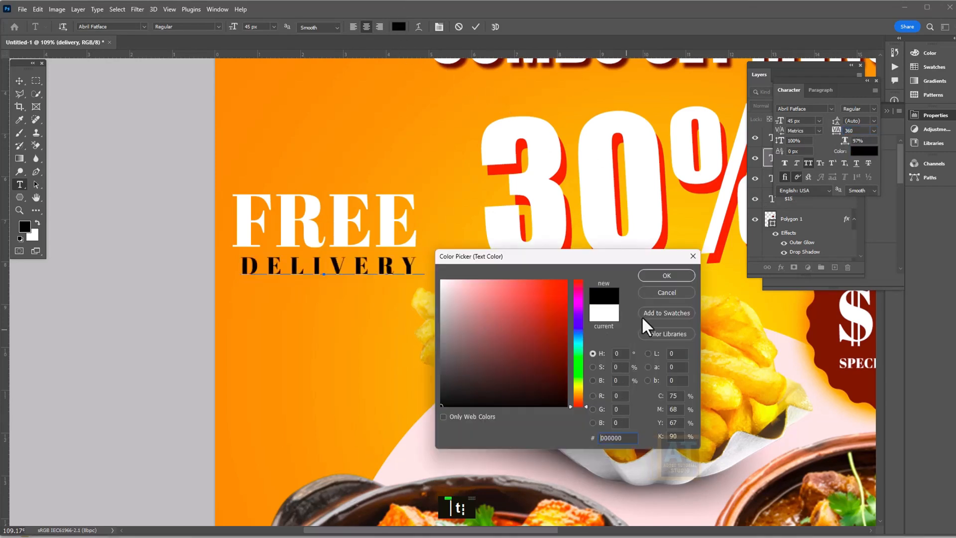
pyautogui.click(667, 275)
pyautogui.click(19, 81)
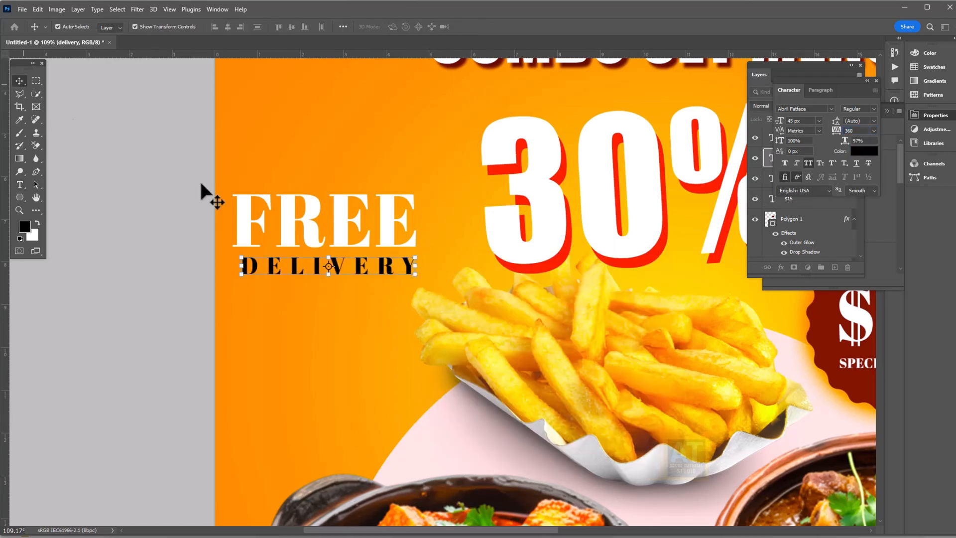
# Move the FREE DELIVERY pair and tilt it counter-clockwise
pyautogui.keyDown('shift'); pyautogui.click(343, 219); pyautogui.keyUp('shift')
pyautogui.moveTo(348, 220); pyautogui.dragTo(377, 283)
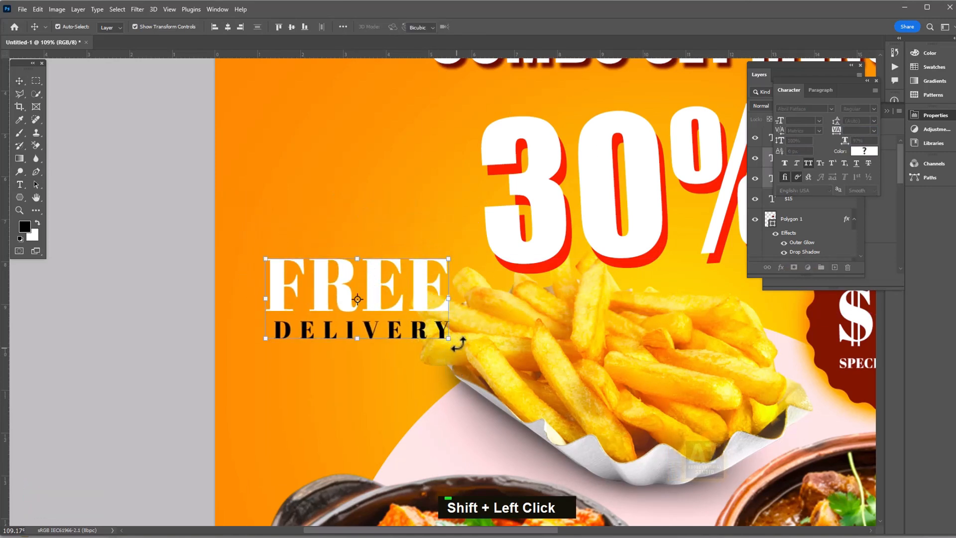
pyautogui.moveTo(455, 348); pyautogui.dragTo(465, 316)
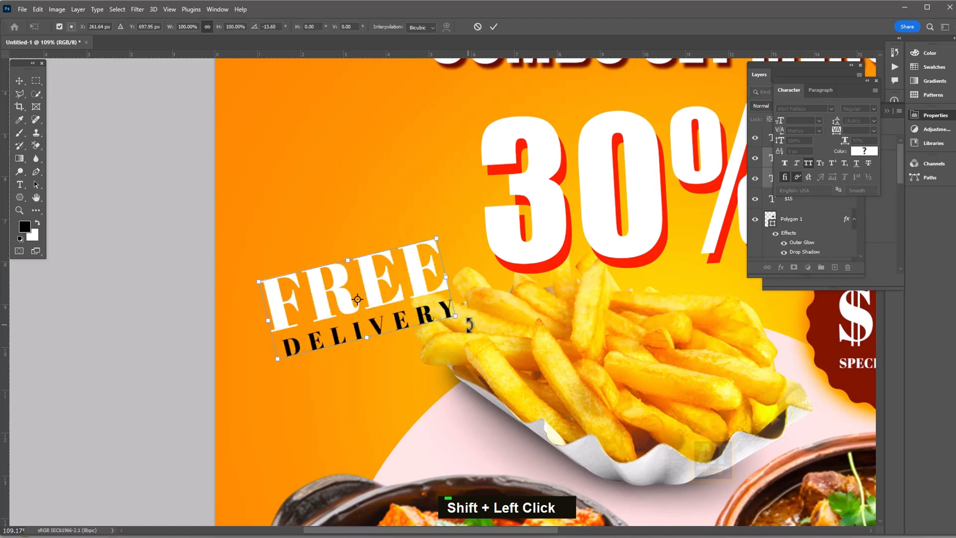
pyautogui.moveTo(427, 284); pyautogui.dragTo(417, 205)
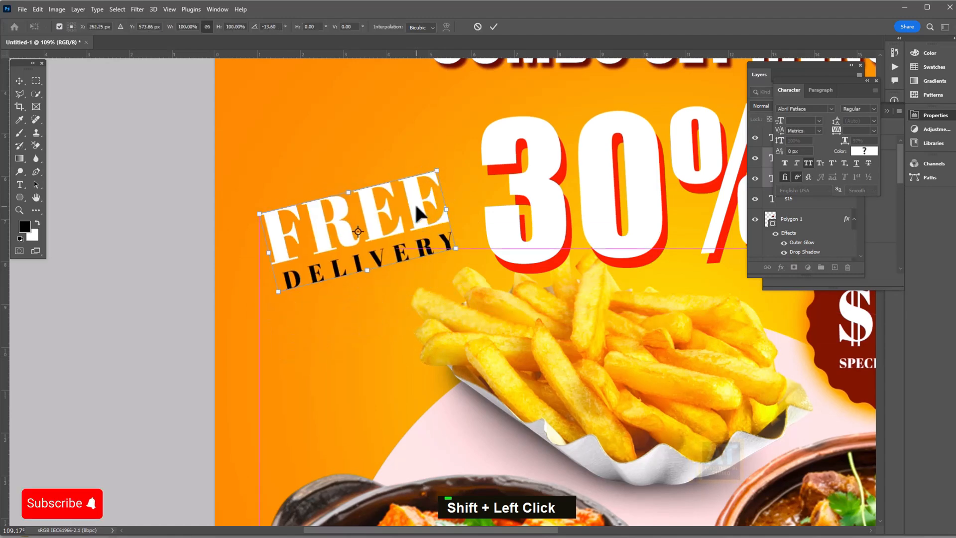
pyautogui.press('Return')
# Group all text layers from 30% to SPECIAL OFFER into a group named 'text'
pyautogui.hotkey('ctrl', '0')
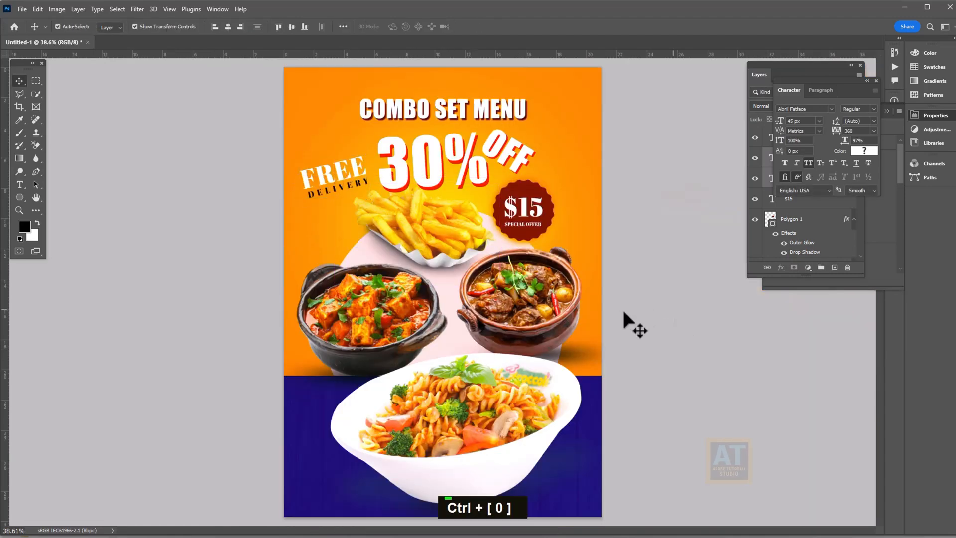
pyautogui.keyDown('alt'); pyautogui.scroll(-1, 606, 329); pyautogui.keyUp('alt')
pyautogui.keyDown('alt'); pyautogui.scroll(2, 448, 289); pyautogui.keyUp('alt')
pyautogui.scroll(1, 469, 302)
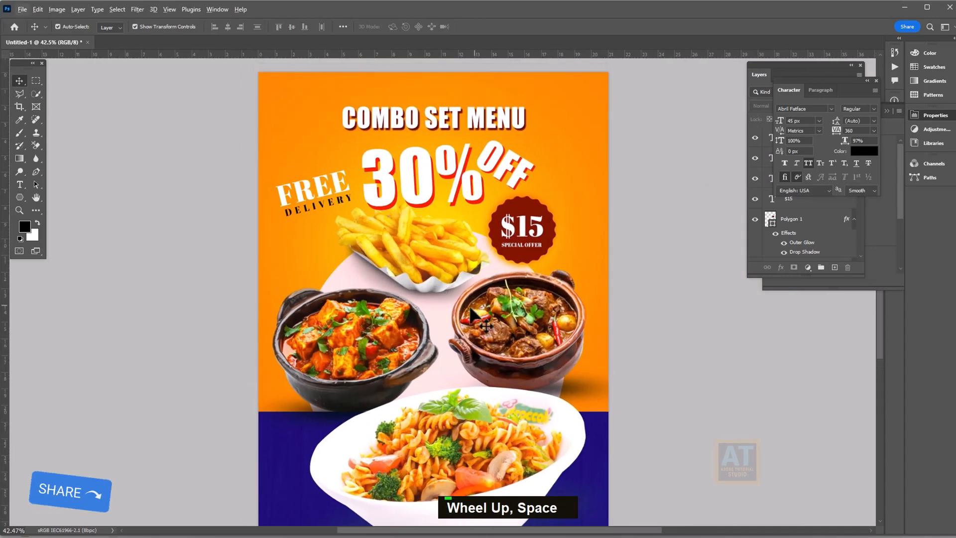
pyautogui.keyDown('alt'); pyautogui.scroll(-1, 469, 302); pyautogui.keyUp('alt')
pyautogui.keyDown('alt'); pyautogui.scroll(1, 425, 247); pyautogui.keyUp('alt')
pyautogui.keyDown('alt'); pyautogui.scroll(1, 603, 322); pyautogui.keyUp('alt')
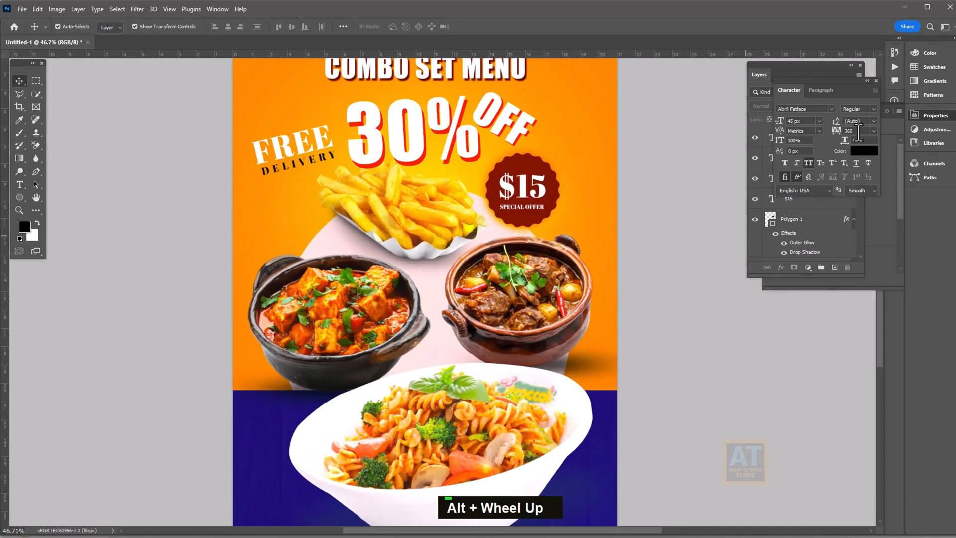
pyautogui.click(876, 80)
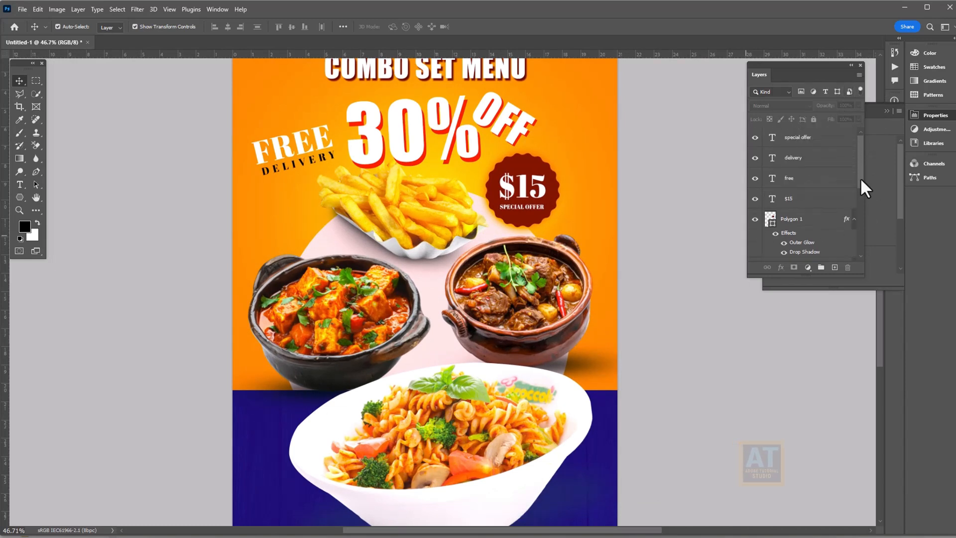
pyautogui.moveTo(842, 277); pyautogui.dragTo(844, 473)
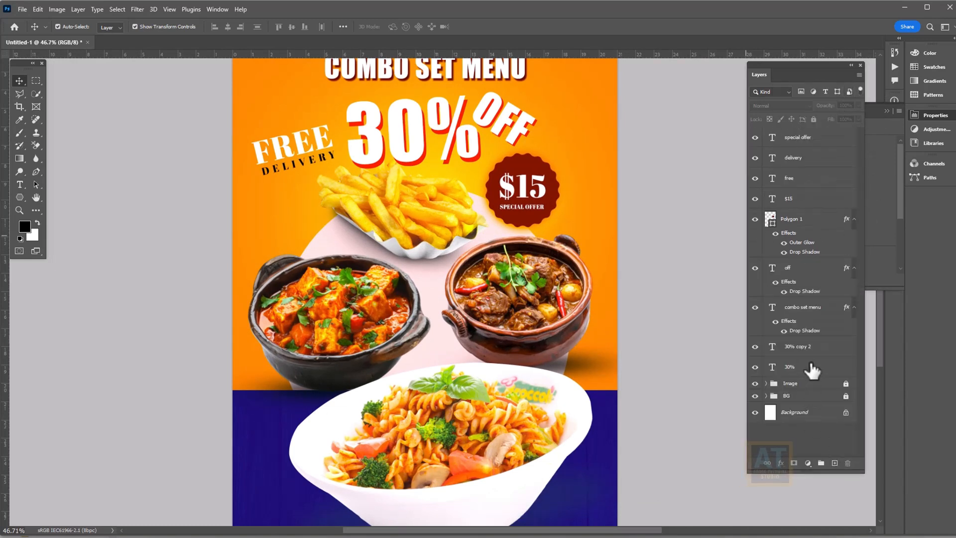
pyautogui.scroll(1, 820, 173)
pyautogui.keyDown('shift'); pyautogui.click(817, 139); pyautogui.keyUp('shift')
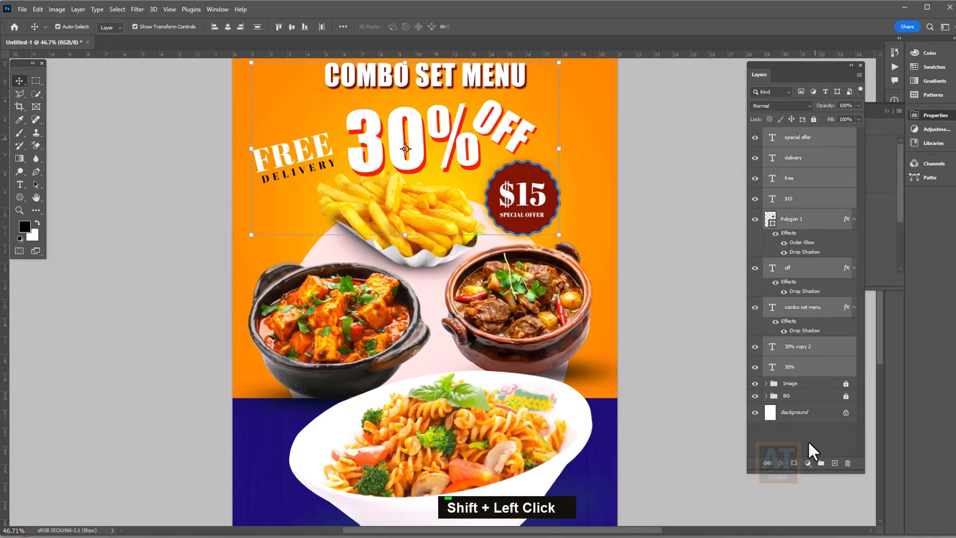
pyautogui.click(821, 464)
pyautogui.doubleClick(795, 136)
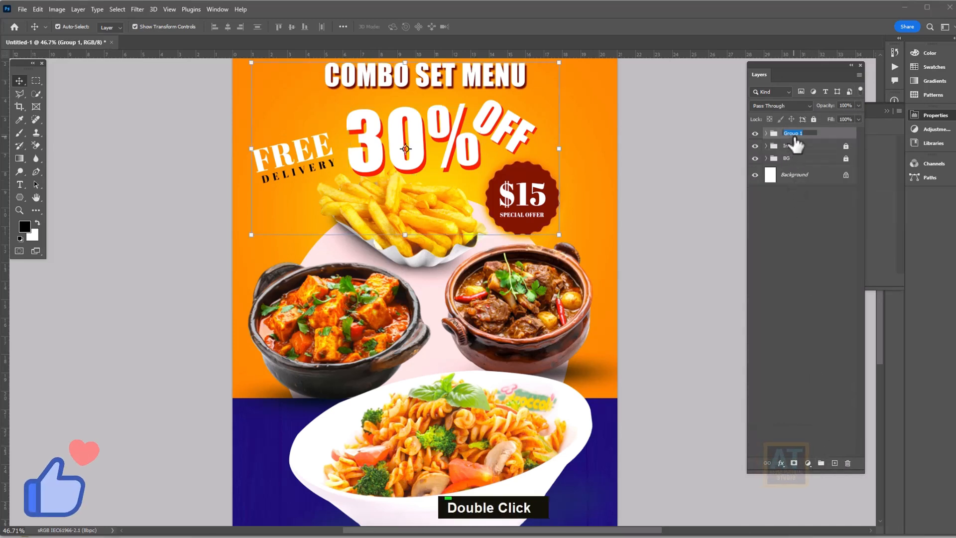
pyautogui.write('text')
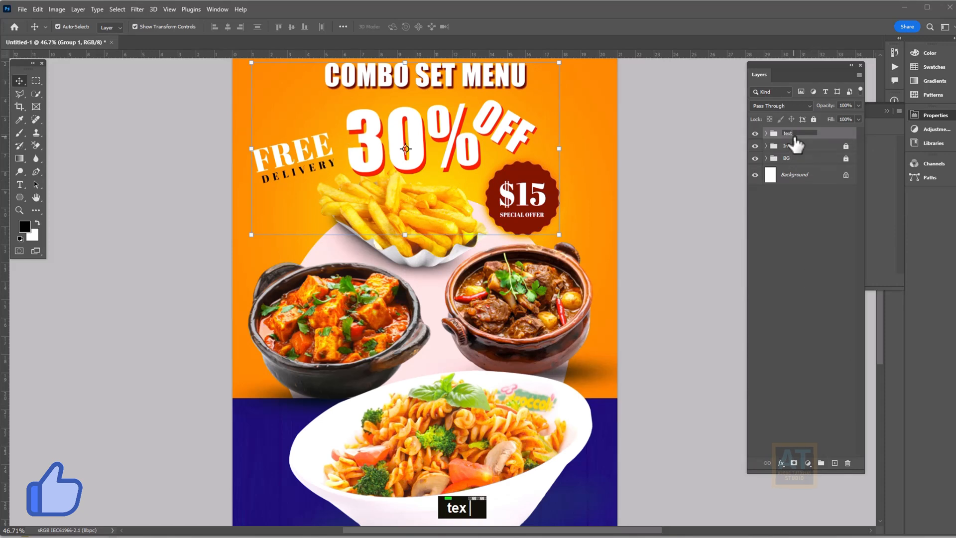
pyautogui.press('Return')
pyautogui.scroll(-4, 487, 279)
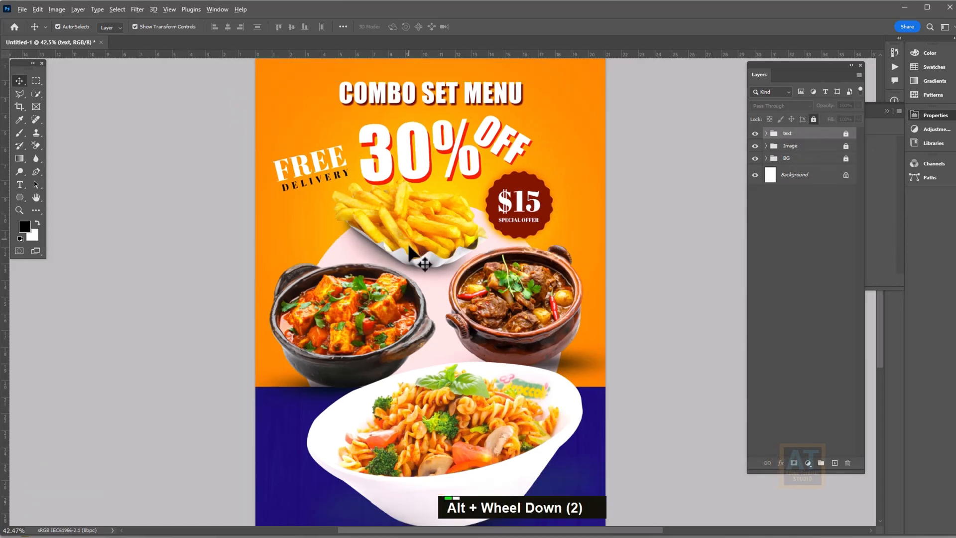
# Place the tomato pair image into the poster as a linked file
pyautogui.click(27, 8)
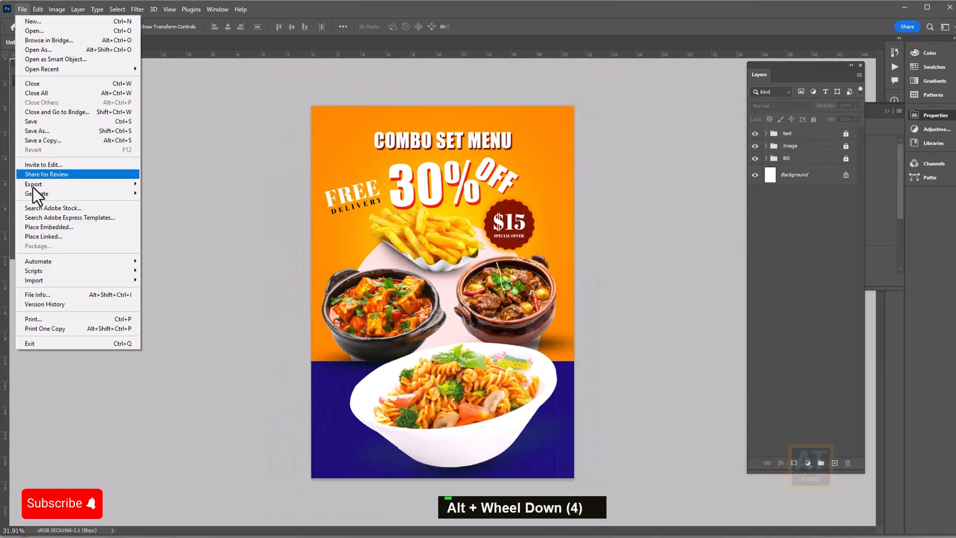
pyautogui.click(42, 237)
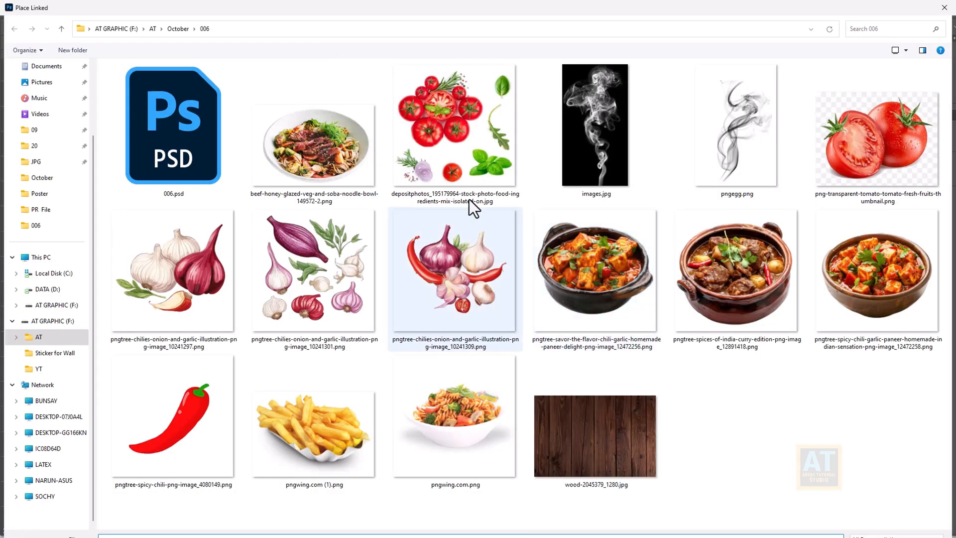
pyautogui.doubleClick(842, 166)
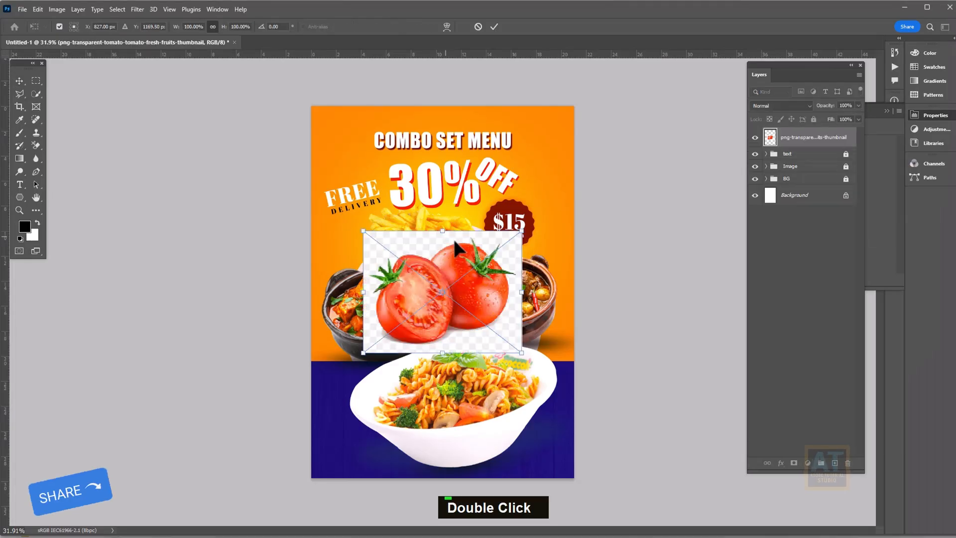
pyautogui.press('Return')
# Quick-select the tomatoes, mask out their background, and rasterize the layer
pyautogui.scroll(3, 483, 324)
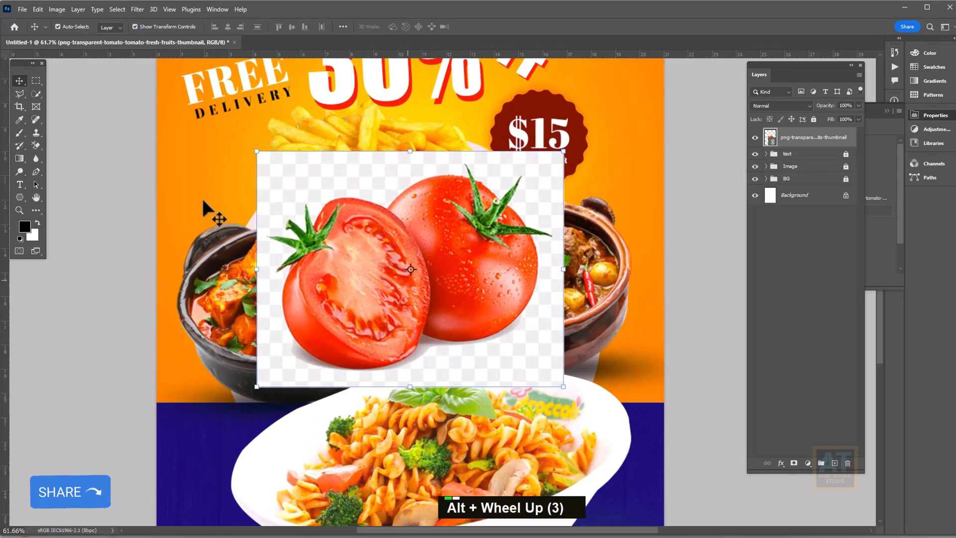
pyautogui.click(39, 96)
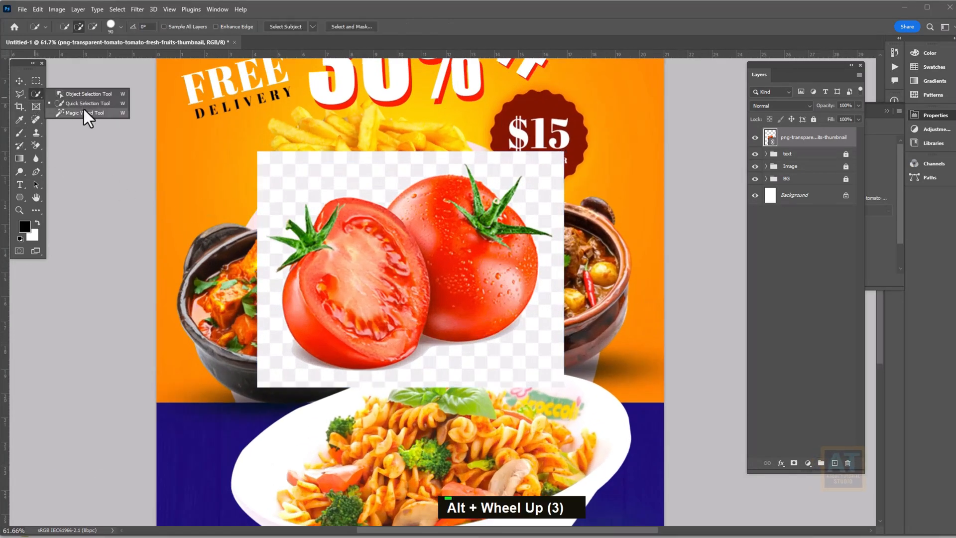
pyautogui.click(84, 105)
pyautogui.moveTo(352, 240)
pyautogui.mouseDown()
pyautogui.moveTo(331, 254)
pyautogui.moveTo(335, 329)
pyautogui.moveTo(471, 240)
pyautogui.moveTo(511, 236)
pyautogui.mouseUp()
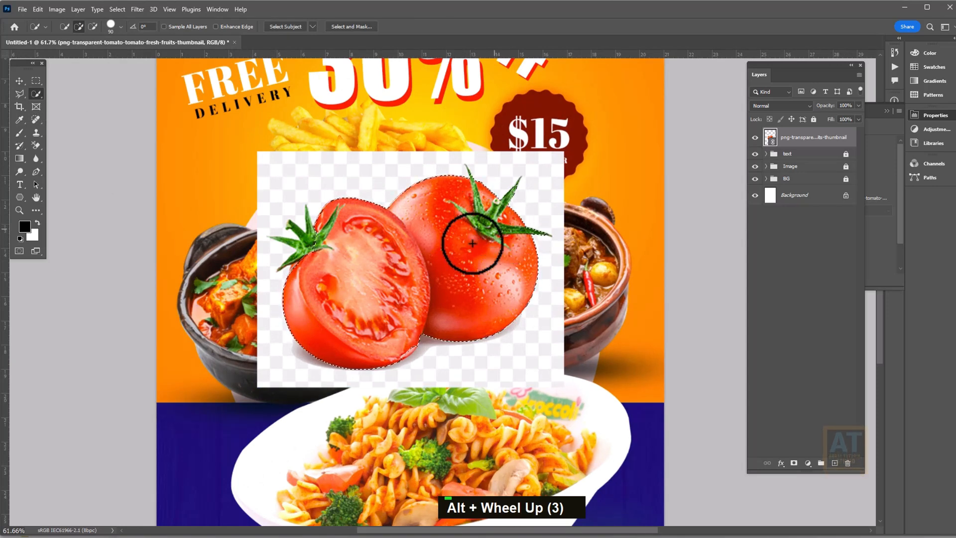
pyautogui.scroll(-1, 457, 266)
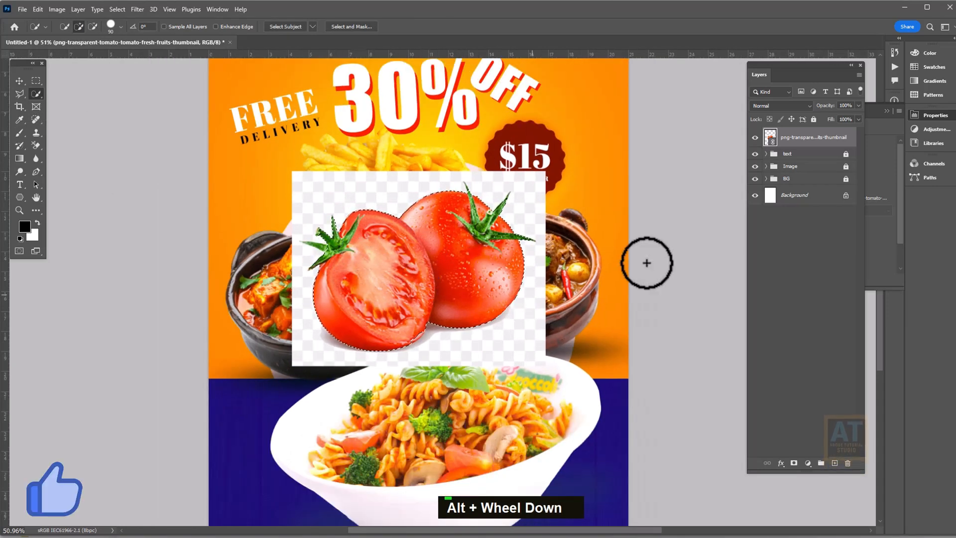
pyautogui.click(794, 463)
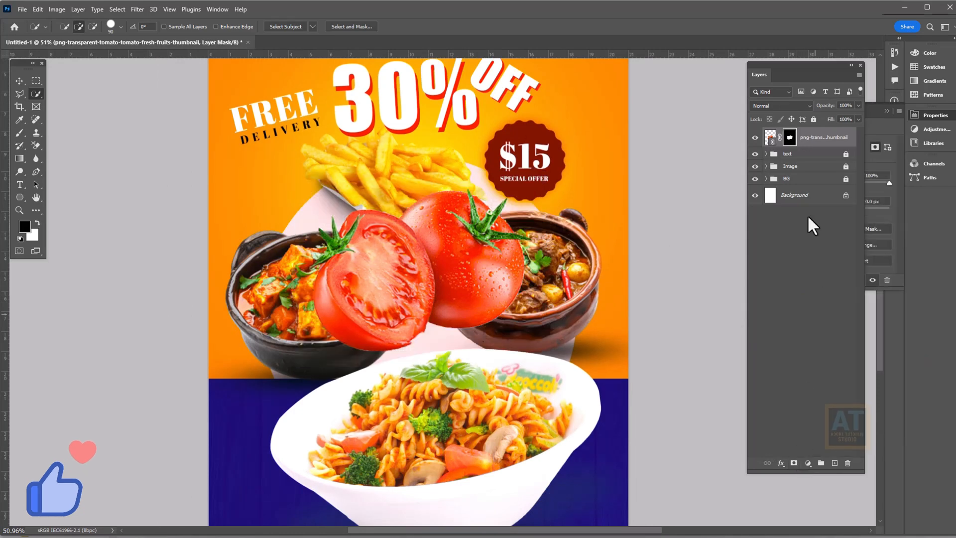
pyautogui.rightClick(808, 142)
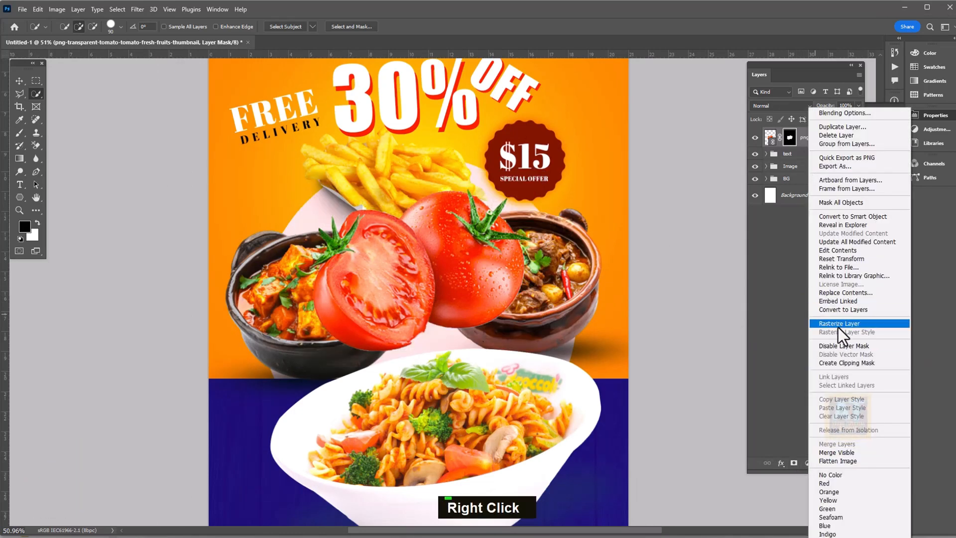
pyautogui.click(838, 323)
# Shrink the tomatoes into the top-left corner and copy them to the bottom-right corner
pyautogui.press('v')
pyautogui.keyDown('alt'); pyautogui.scroll(-3, 482, 295); pyautogui.keyUp('alt')
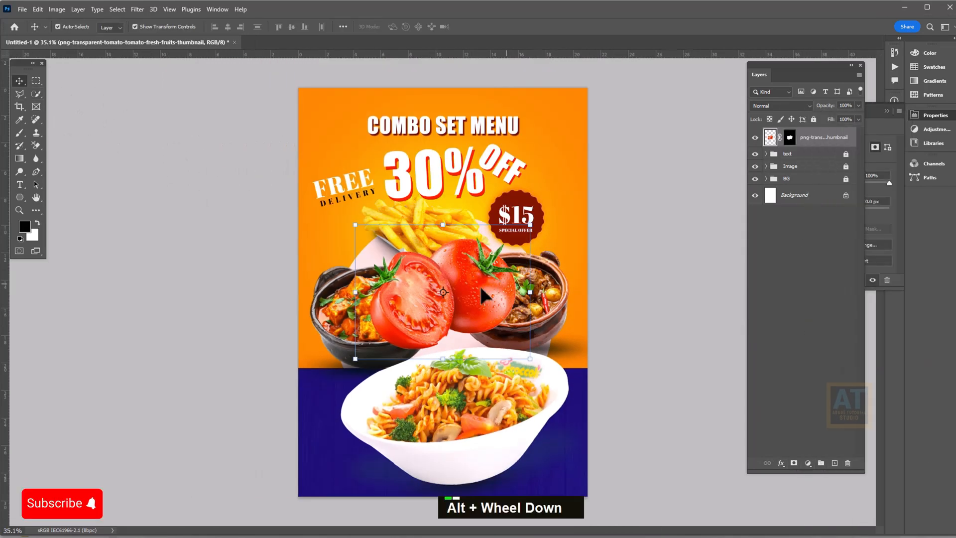
pyautogui.moveTo(482, 294); pyautogui.dragTo(352, 132)
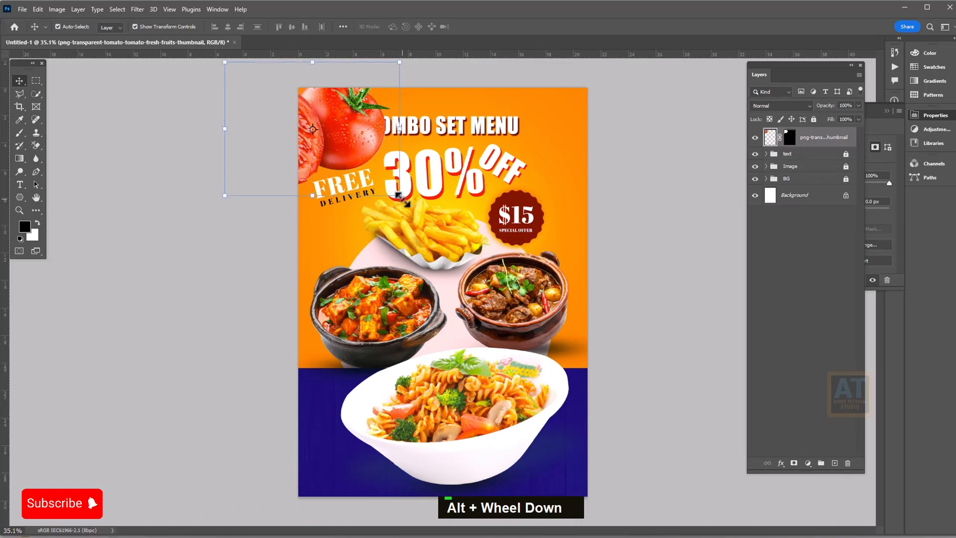
pyautogui.keyDown('alt'); pyautogui.moveTo(399, 195); pyautogui.dragTo(368, 171); pyautogui.keyUp('alt')
pyautogui.press('Return')
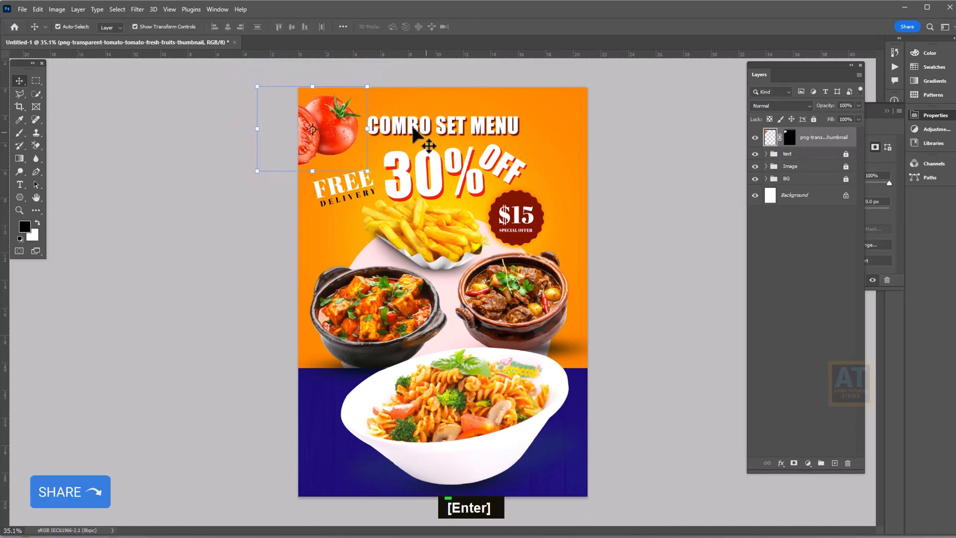
pyautogui.keyDown('alt'); pyautogui.moveTo(358, 132); pyautogui.dragTo(636, 473); pyautogui.keyUp('alt')
pyautogui.click(332, 131)
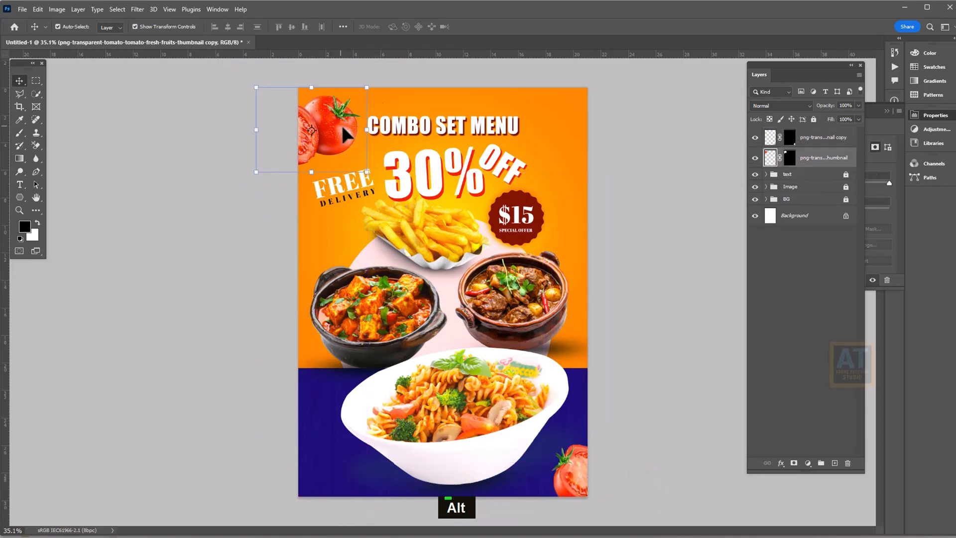
pyautogui.click(138, 9)
# Apply a 6.6 px Gaussian Blur to the top-left tomatoes
pyautogui.moveTo(149, 138)
pyautogui.click(277, 174)
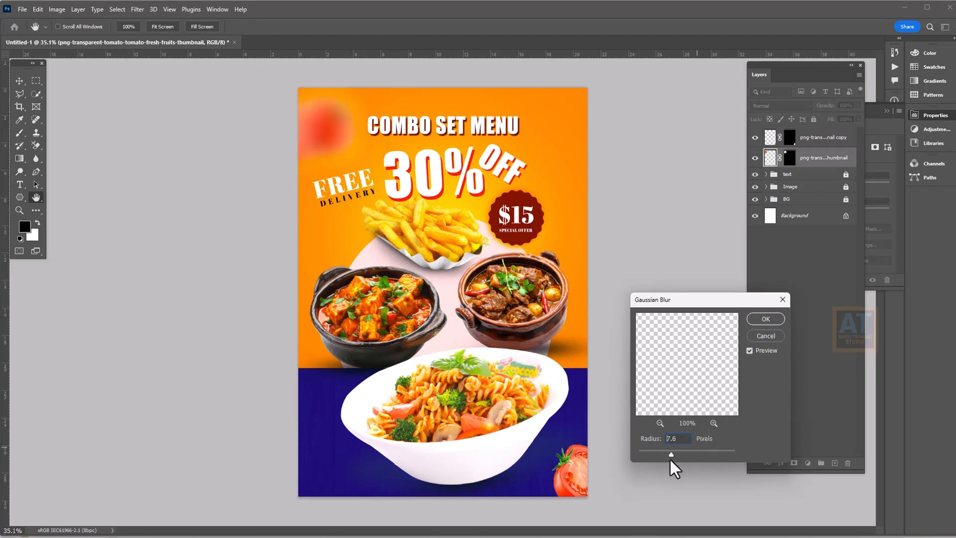
pyautogui.moveTo(670, 459); pyautogui.dragTo(668, 461)
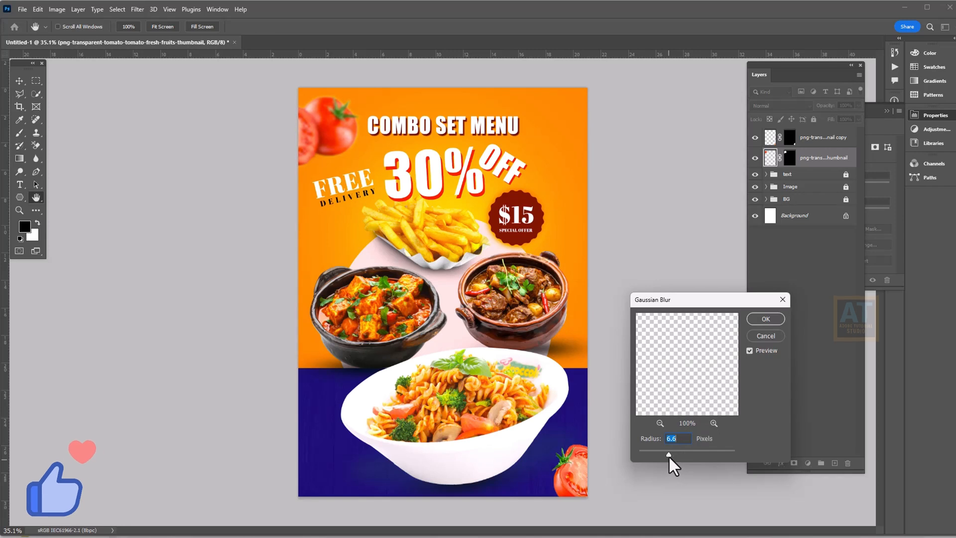
pyautogui.click(760, 319)
pyautogui.press('v')
# Add a Motion Blur at -46° and 141 px to the top-left tomatoes
pyautogui.click(139, 10)
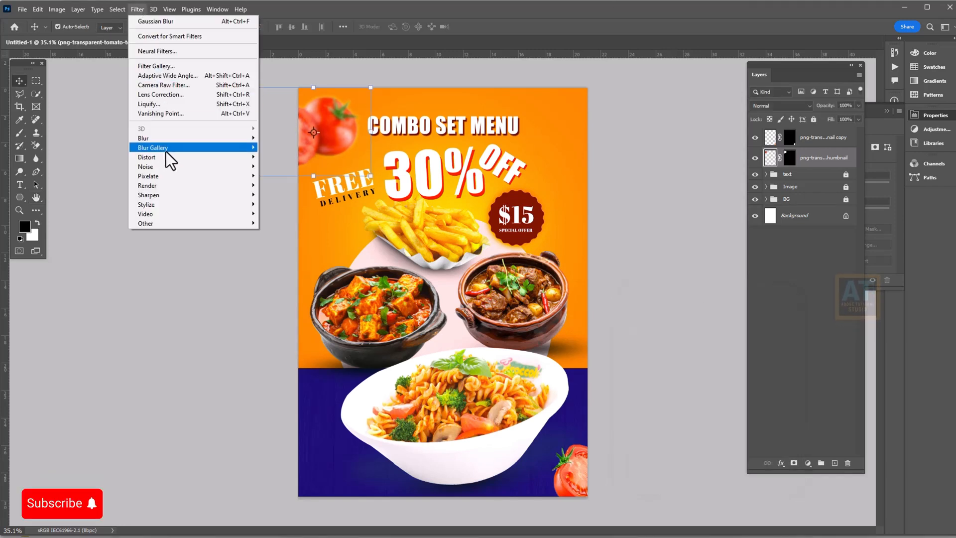
pyautogui.moveTo(163, 141)
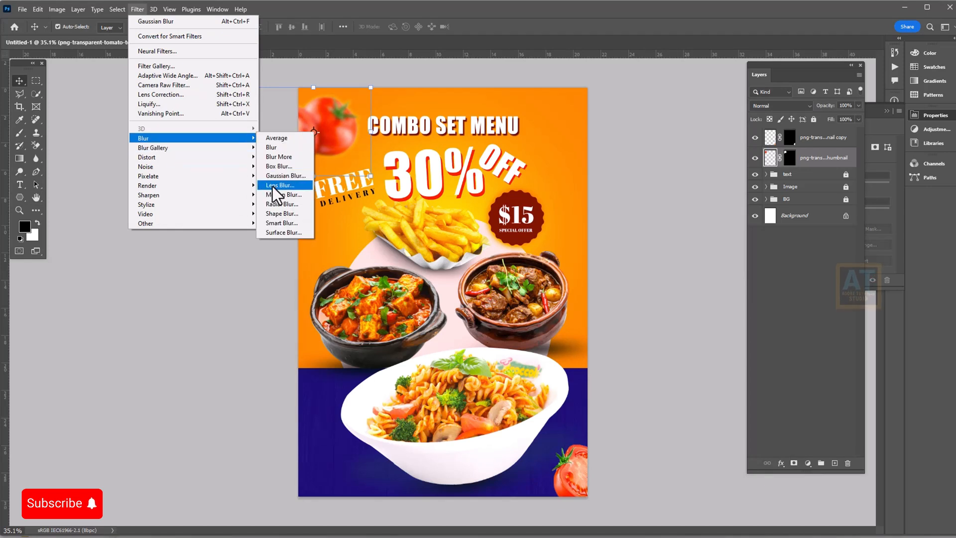
pyautogui.click(274, 194)
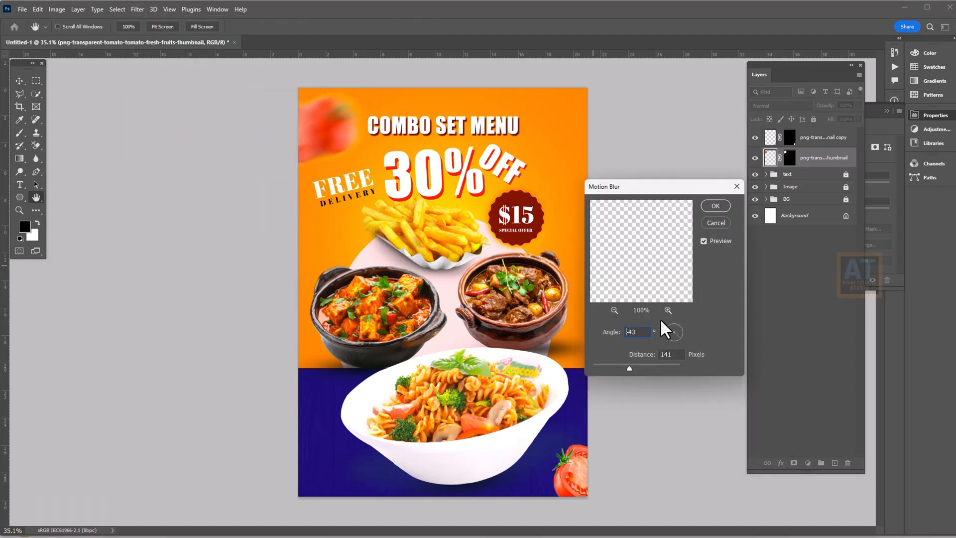
pyautogui.moveTo(659, 319); pyautogui.dragTo(659, 317)
pyautogui.click(716, 206)
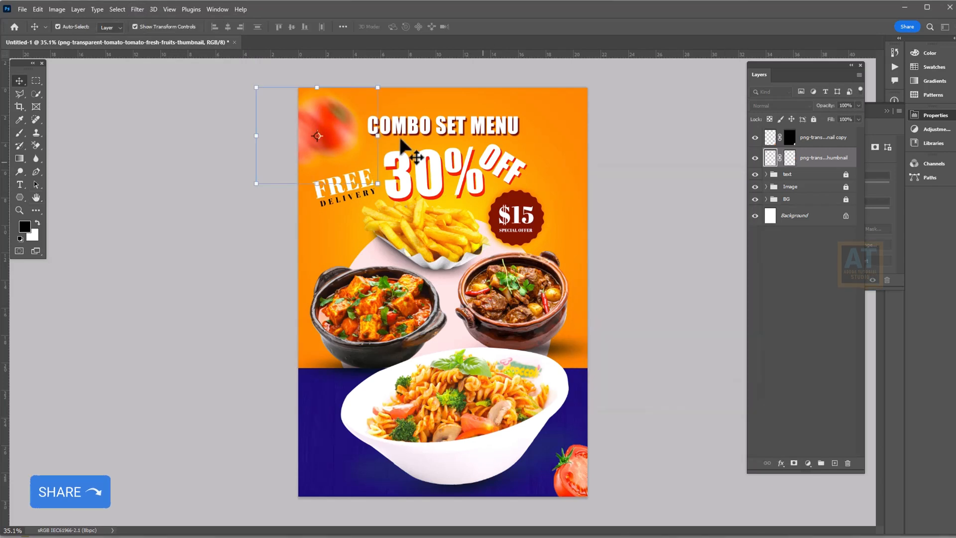
# Fade the bottom-right tomato copy layer to 36% opacity
pyautogui.click(572, 481)
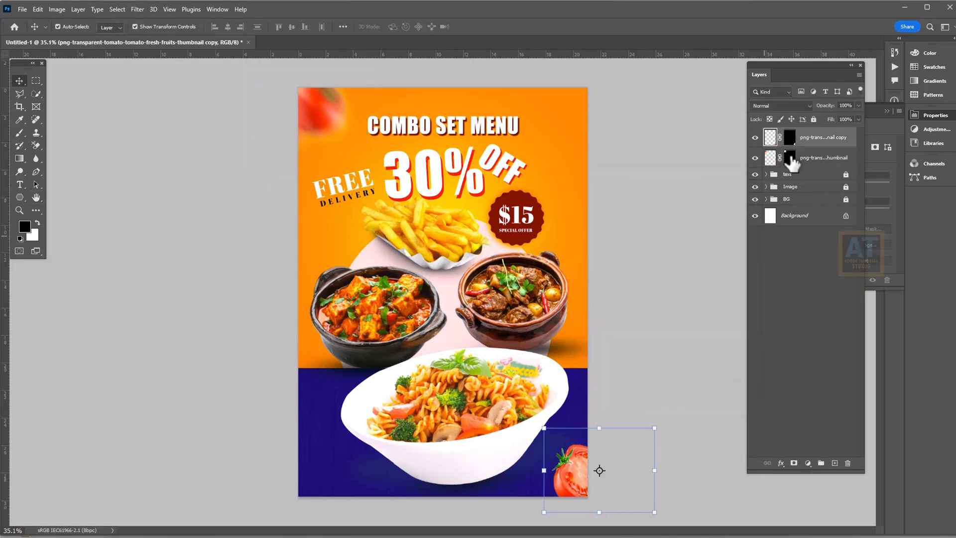
pyautogui.click(859, 105)
pyautogui.moveTo(837, 116); pyautogui.dragTo(828, 118)
pyautogui.click(628, 235)
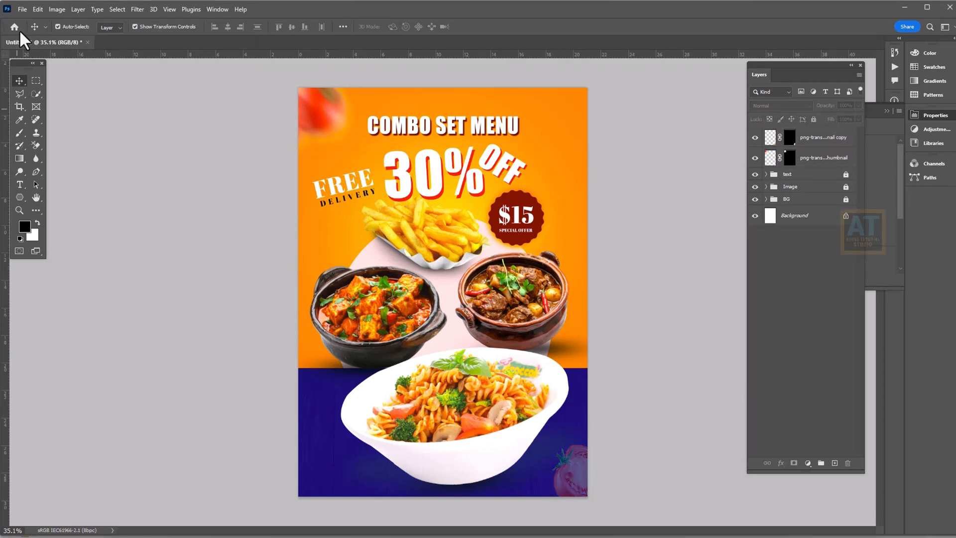
# Bring up the File > Place Linked picker to choose the red chili pepper image
pyautogui.click(24, 7)
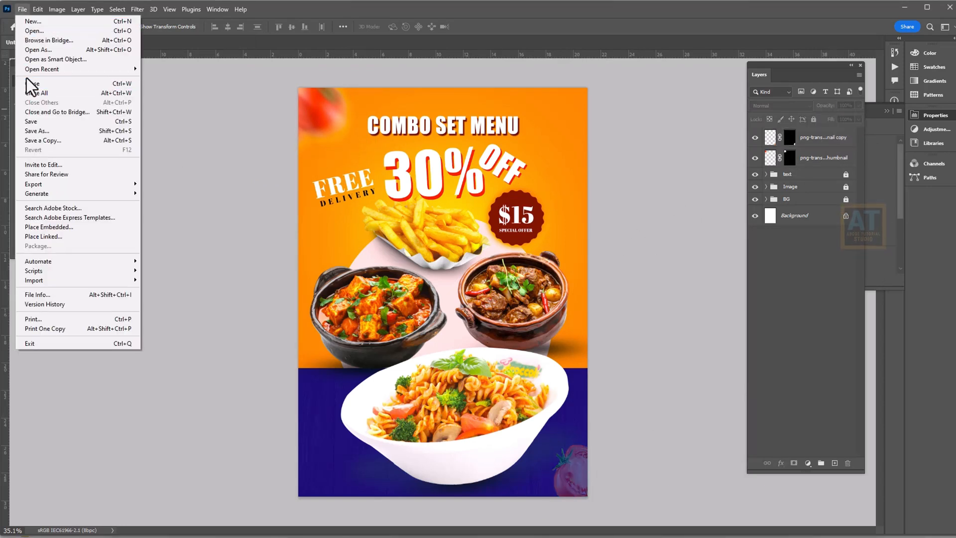
pyautogui.click(54, 237)
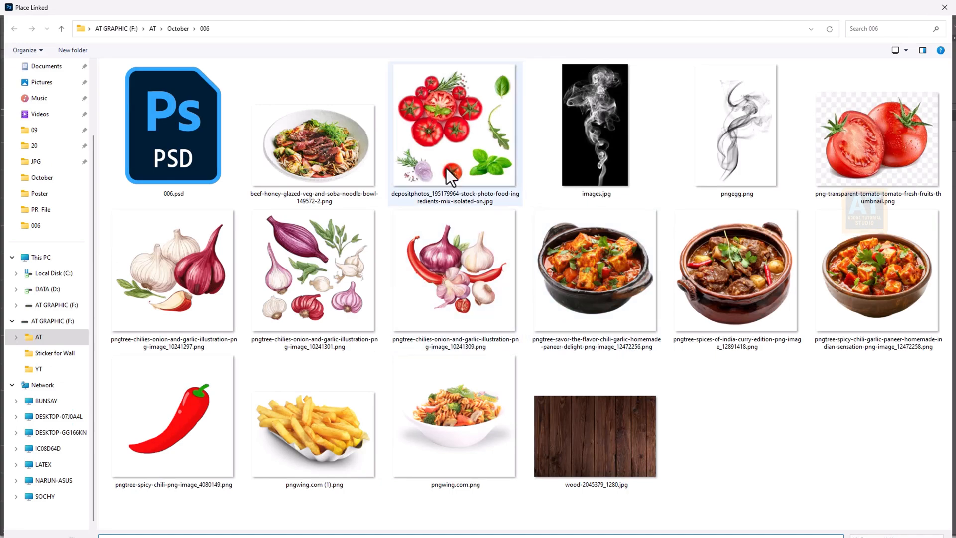
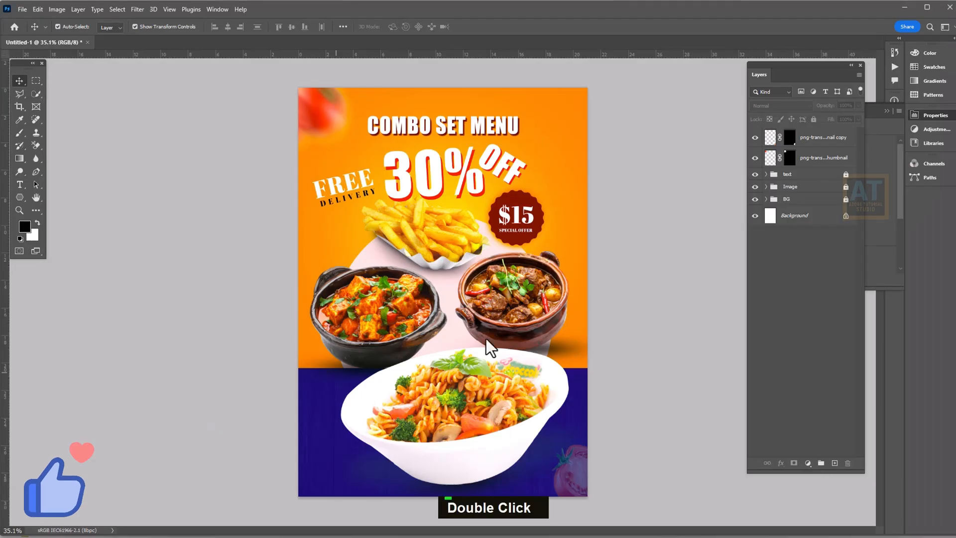
# Move the placed chili to the top-right beside the OFF text, scale it down, then deselect
pyautogui.moveTo(453, 261); pyautogui.dragTo(574, 107)
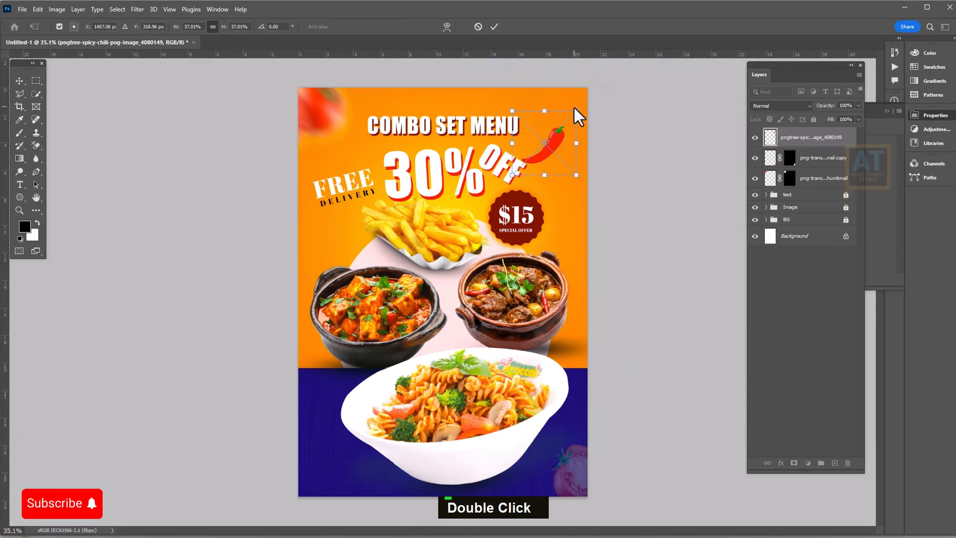
pyautogui.press('Return')
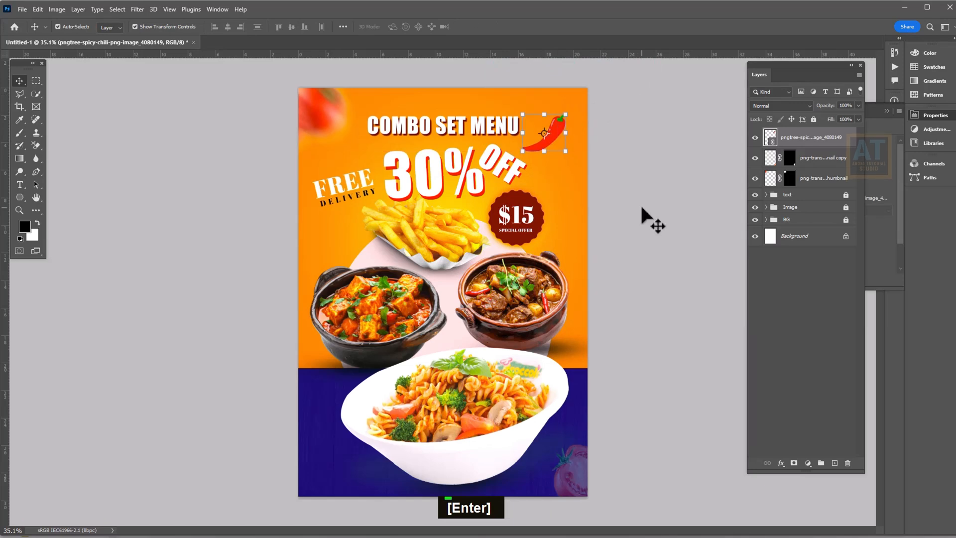
pyautogui.click(645, 214)
# Place the linked chili, onion and garlic illustration near the bottom-left, scaled to about 79%
pyautogui.click(24, 9)
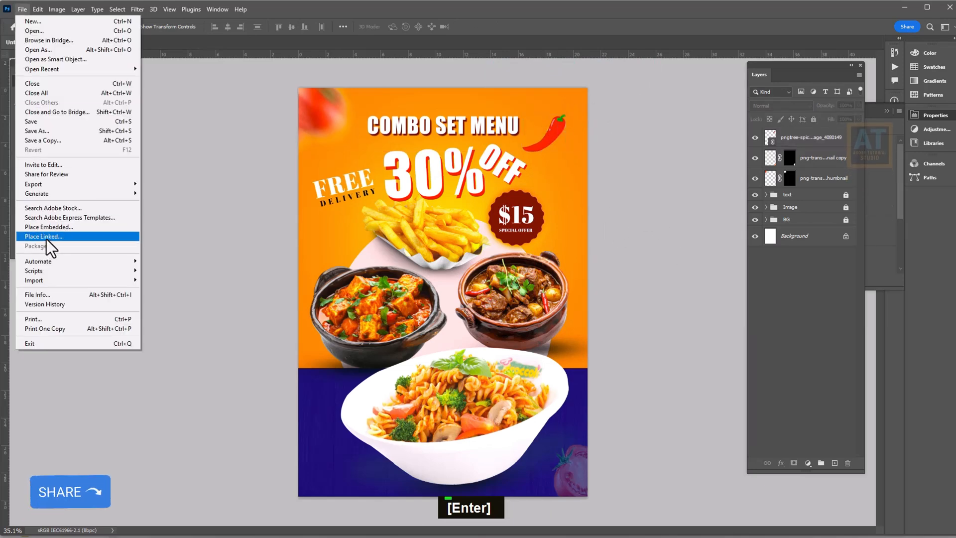
pyautogui.click(46, 237)
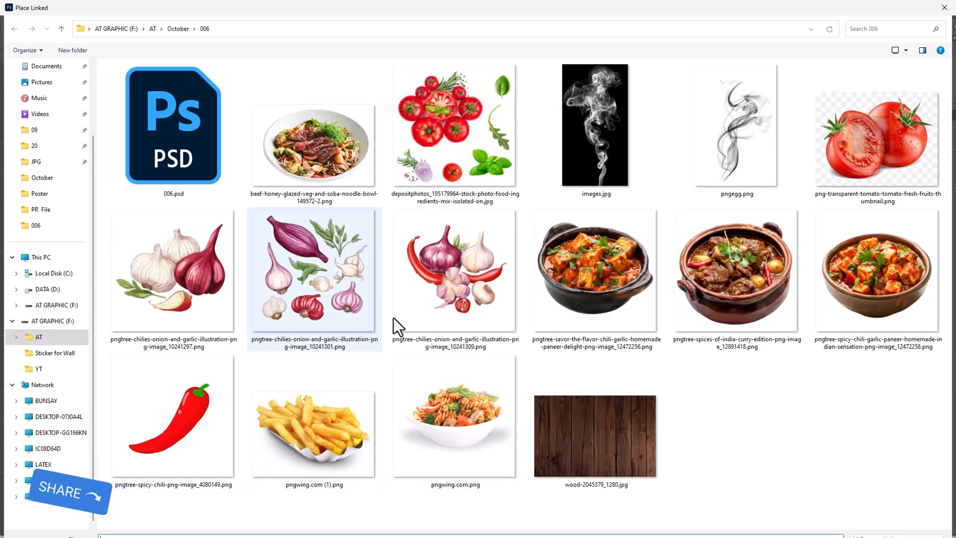
pyautogui.doubleClick(489, 259)
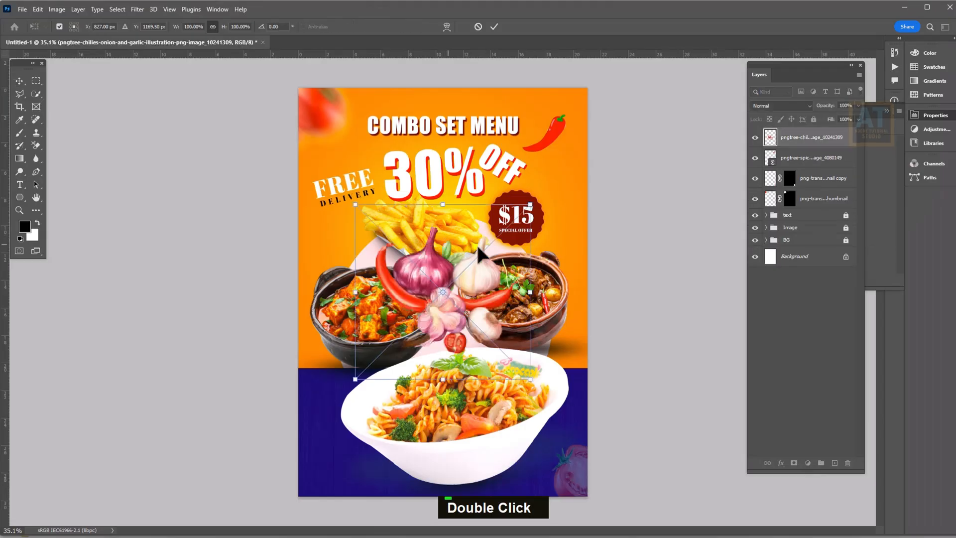
pyautogui.moveTo(488, 257); pyautogui.dragTo(352, 437)
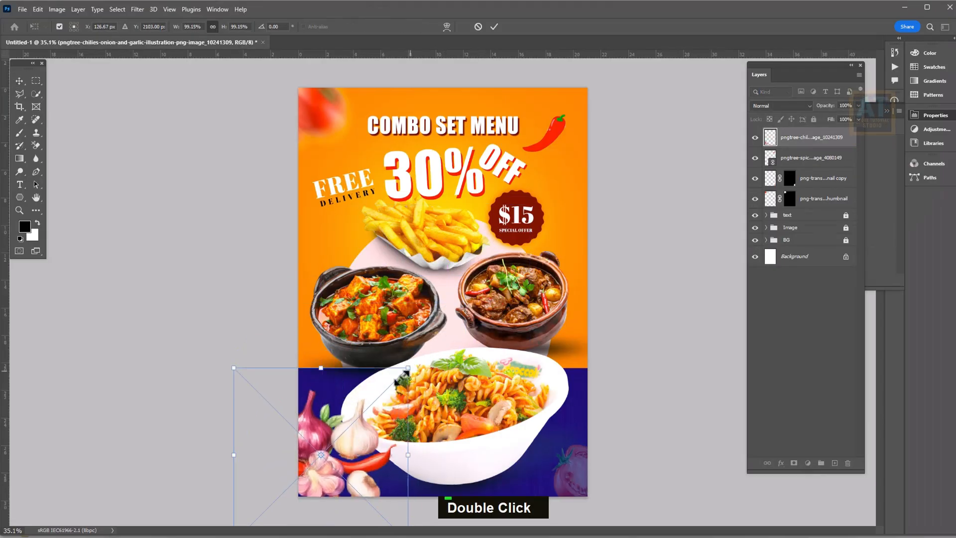
pyautogui.moveTo(404, 374); pyautogui.dragTo(369, 403)
pyautogui.press('Return')
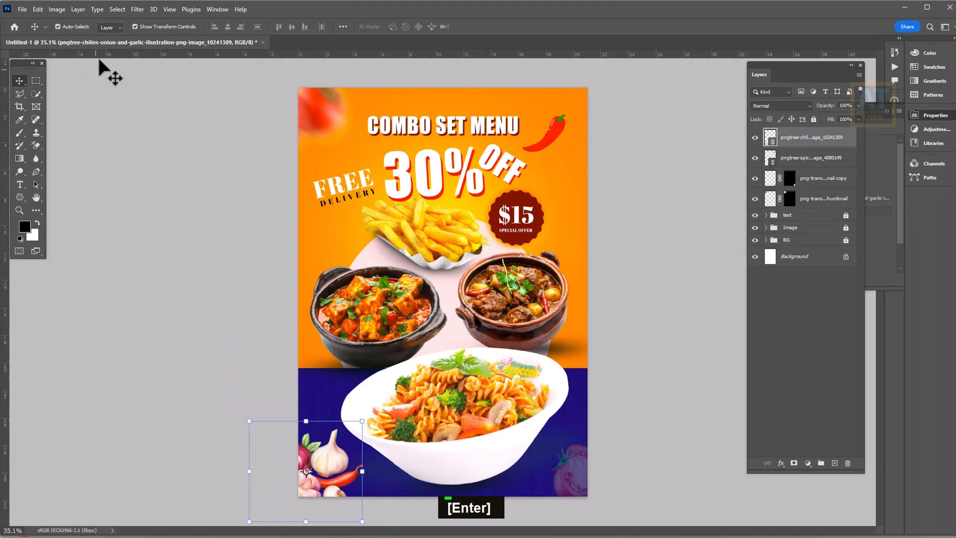
# Apply a Gaussian Blur with a slightly increased radius to the illustration
pyautogui.click(137, 9)
pyautogui.moveTo(162, 139)
pyautogui.click(272, 182)
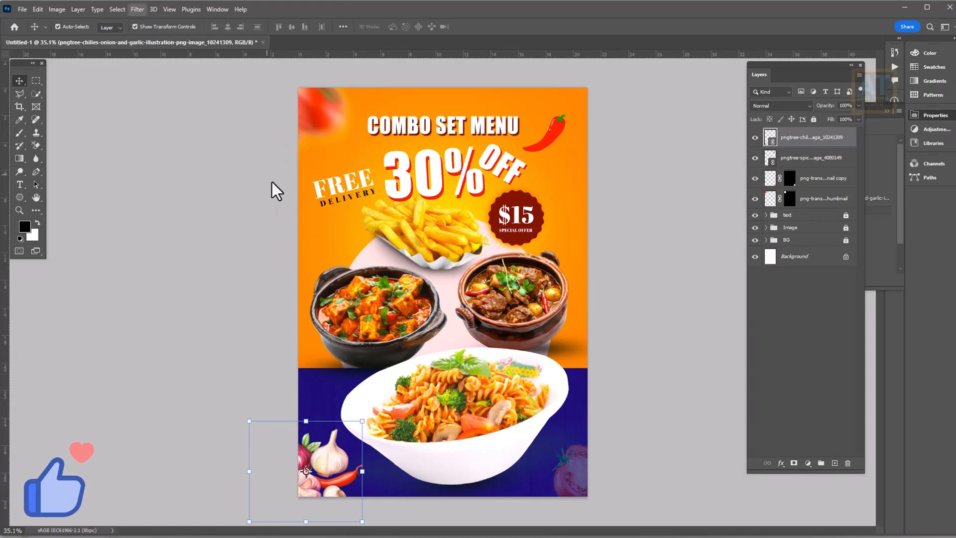
pyautogui.moveTo(670, 450)
pyautogui.mouseDown()
pyautogui.moveTo(694, 452)
pyautogui.moveTo(670, 455)
pyautogui.mouseUp()
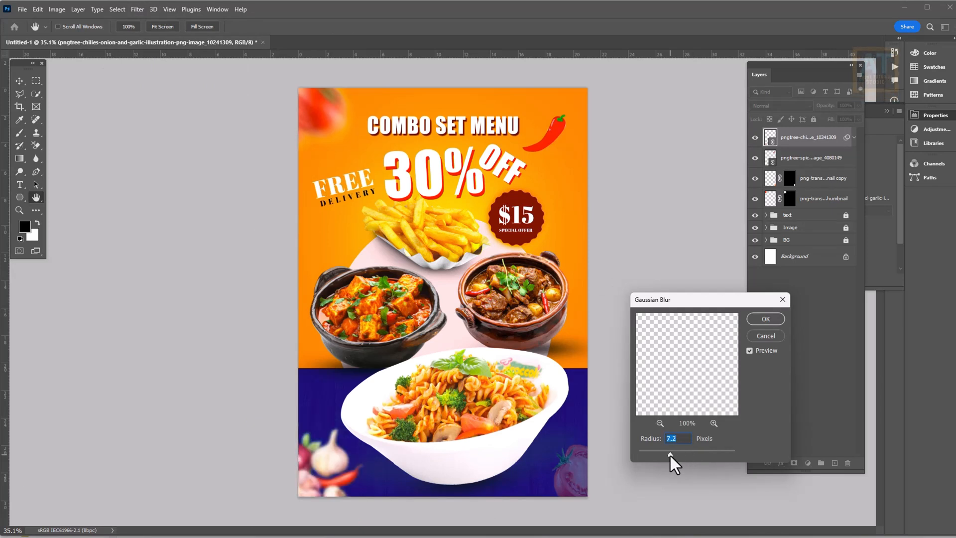
pyautogui.click(766, 319)
# Tilt the blurred illustration about -14.6° and tuck it into the bottom-left corner
pyautogui.hotkey('ctrl', 't')
pyautogui.moveTo(368, 424); pyautogui.dragTo(359, 353)
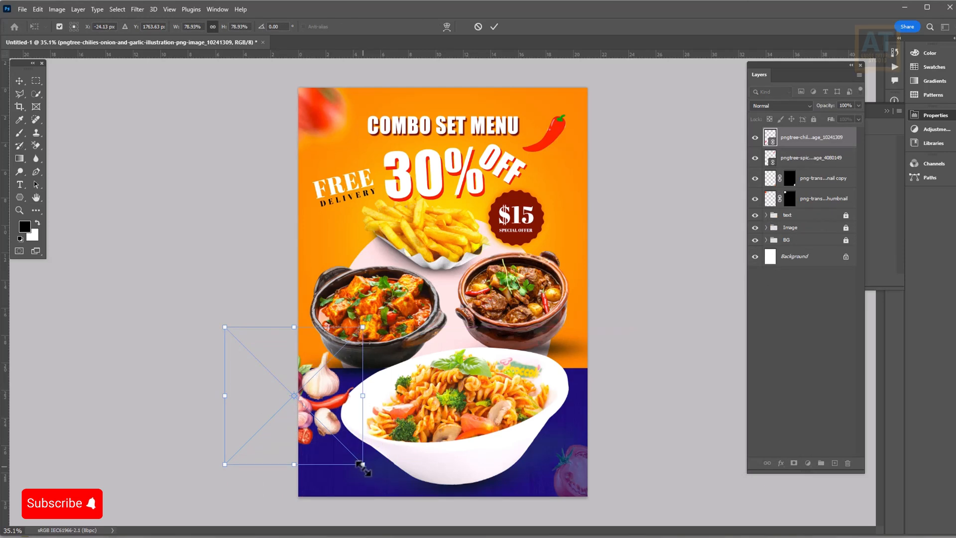
pyautogui.moveTo(370, 472); pyautogui.dragTo(386, 451)
pyautogui.moveTo(323, 410); pyautogui.dragTo(327, 485)
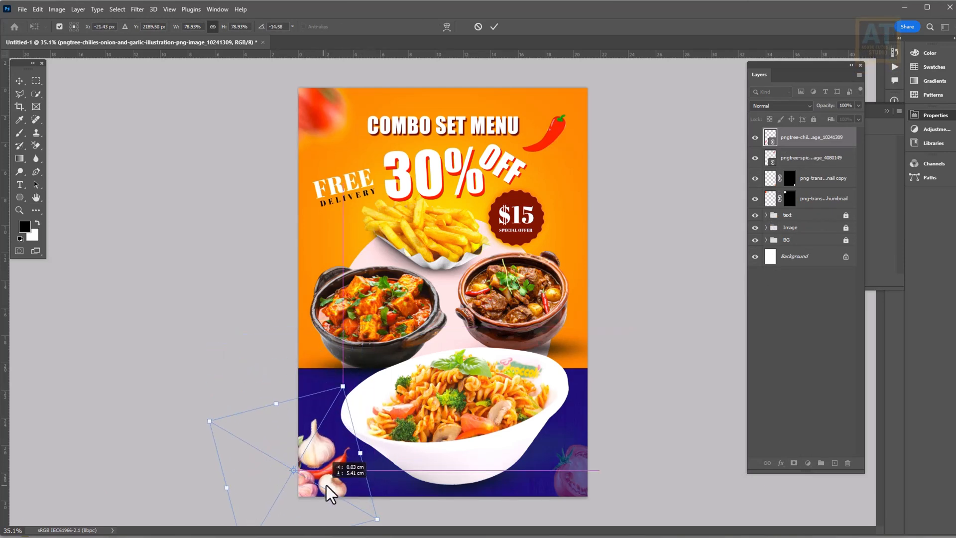
pyautogui.click(494, 26)
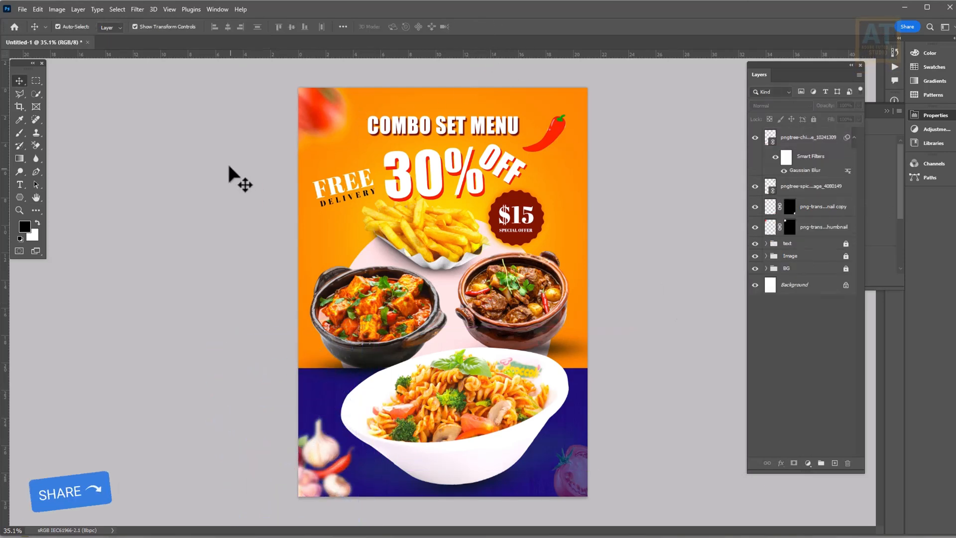
pyautogui.click(23, 9)
pyautogui.click(45, 236)
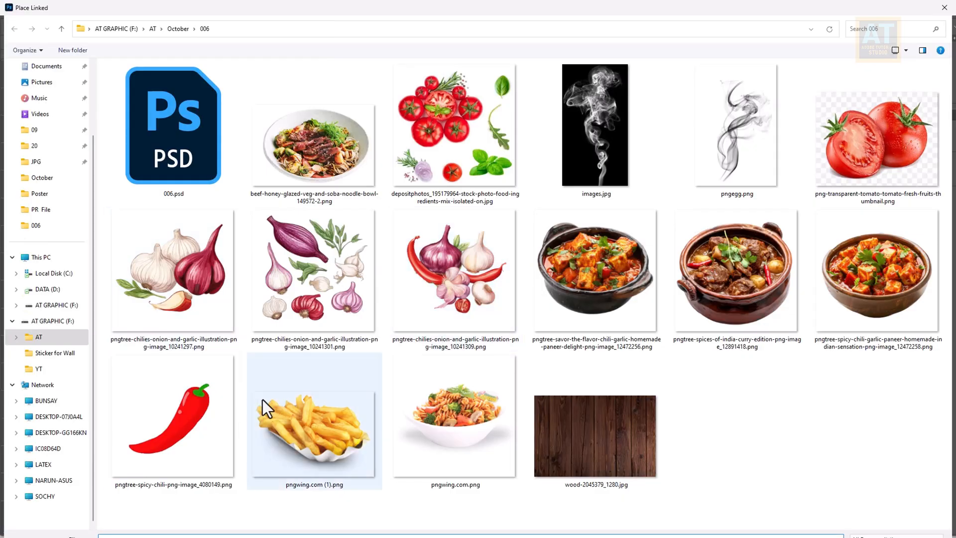
# Dismiss the tomato photo's placement error and place the garlic and red onion illustration over 30% OFF
pyautogui.doubleClick(475, 140)
pyautogui.click(466, 213)
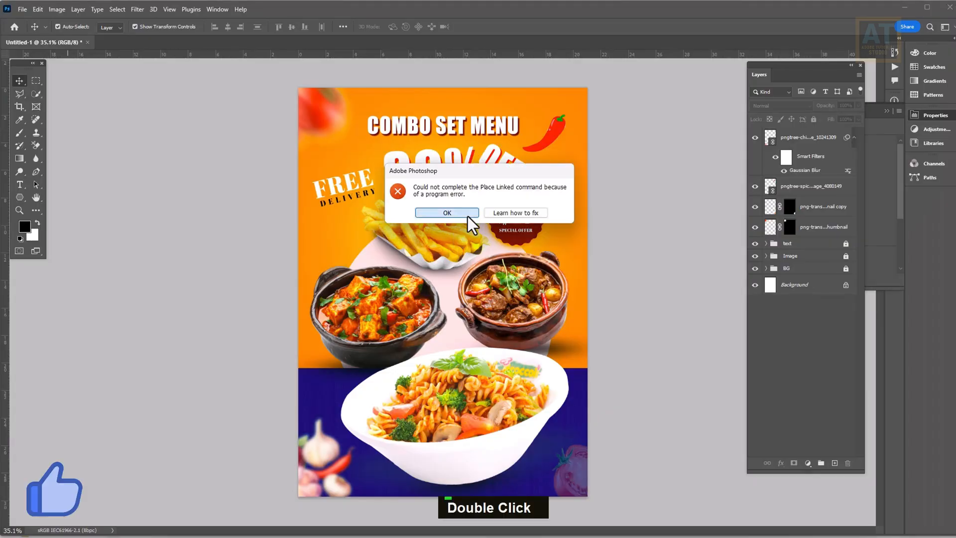
pyautogui.click(22, 10)
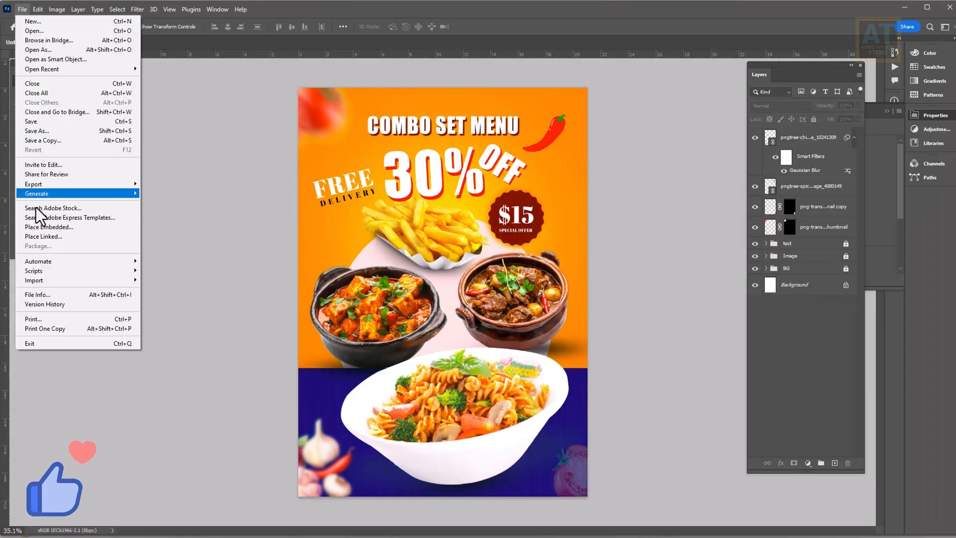
pyautogui.click(39, 237)
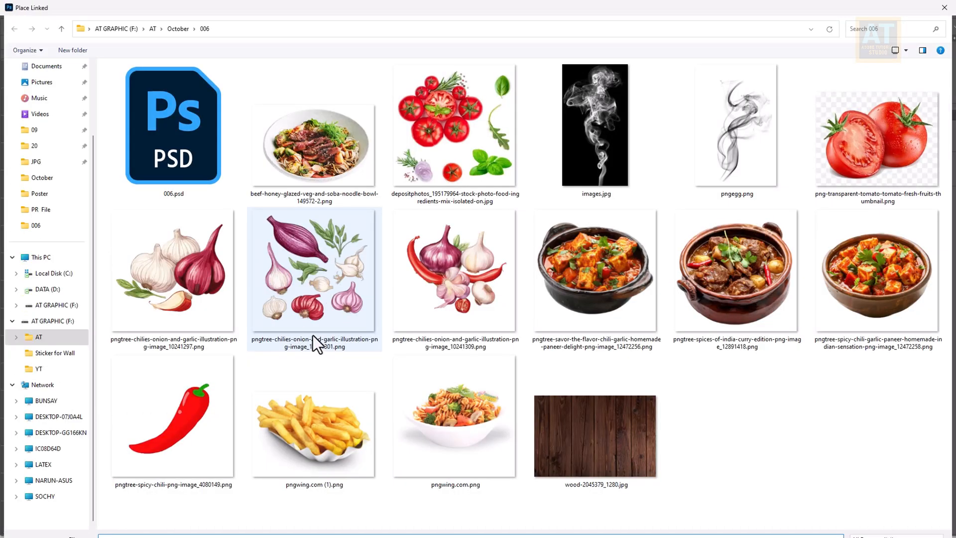
pyautogui.doubleClick(431, 283)
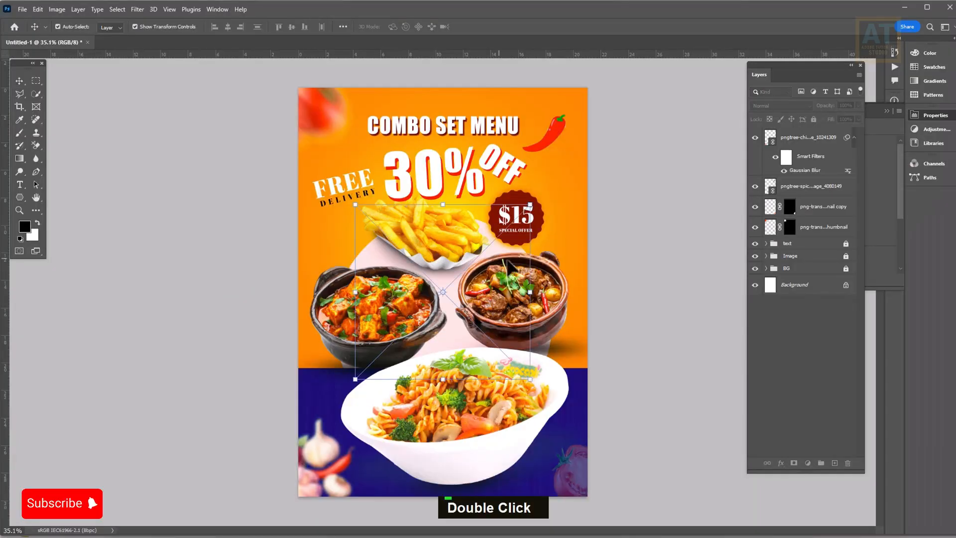
pyautogui.moveTo(471, 298); pyautogui.dragTo(470, 208)
pyautogui.press('Return')
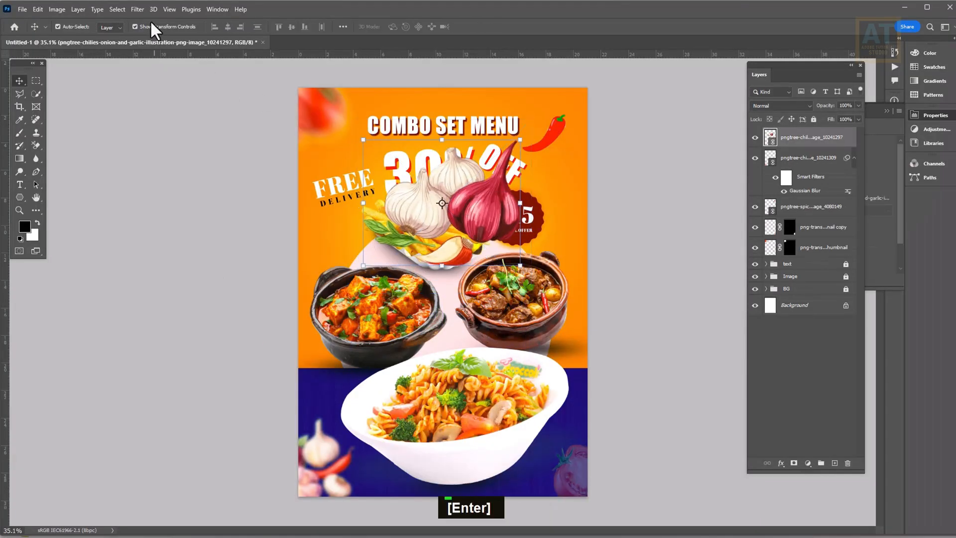
# Apply a Motion Blur to the garlic and onion and move it to the right edge
pyautogui.click(137, 8)
pyautogui.moveTo(164, 138)
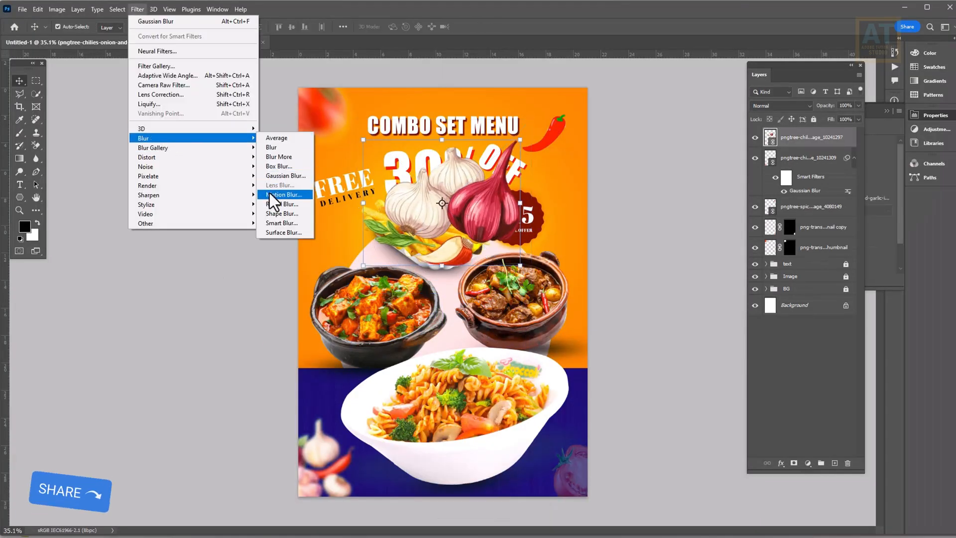
pyautogui.click(271, 194)
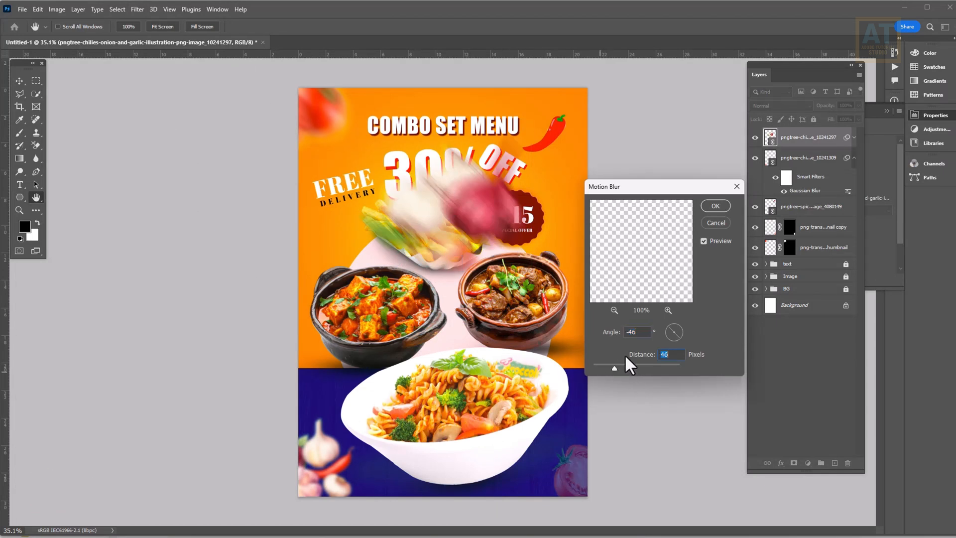
pyautogui.click(716, 206)
pyautogui.press('v')
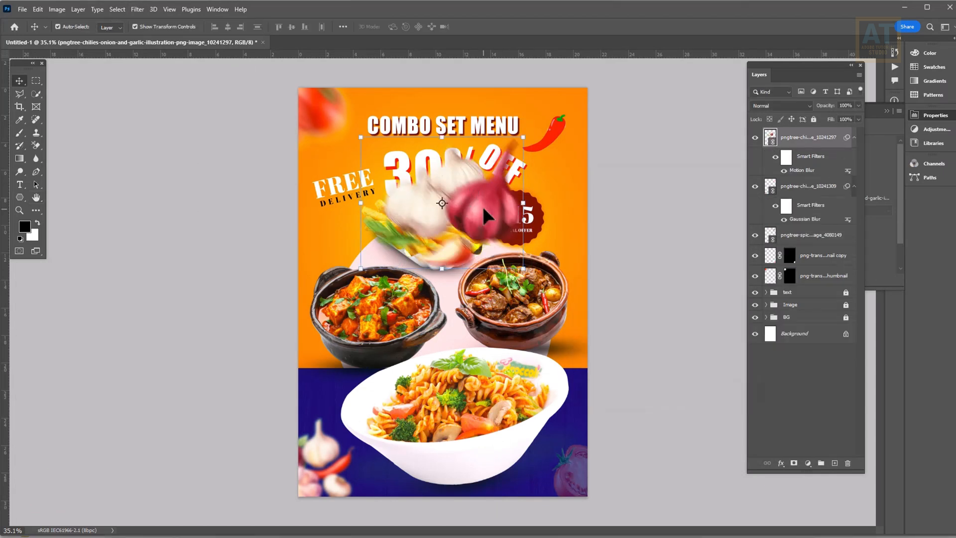
pyautogui.moveTo(483, 206)
pyautogui.mouseDown()
pyautogui.moveTo(615, 216)
pyautogui.moveTo(662, 203)
pyautogui.mouseUp()
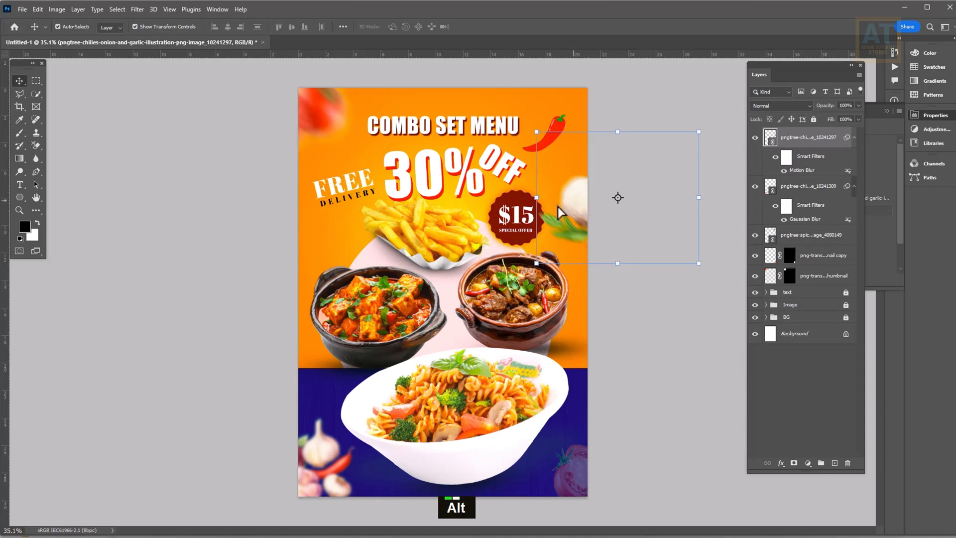
# Duplicate the blurred garlic and onion onto the left edge, rotated about 42°
pyautogui.moveTo(558, 207); pyautogui.dragTo(201, 248)
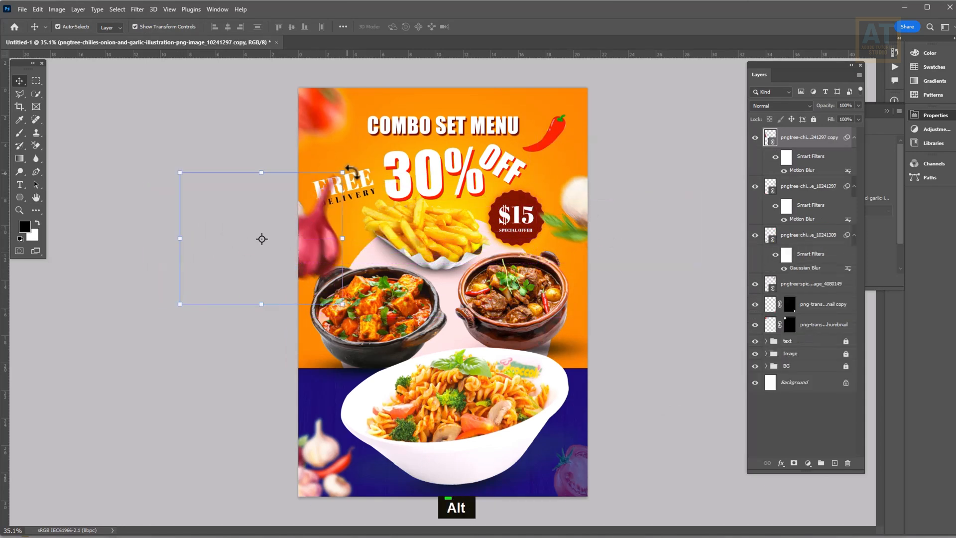
pyautogui.moveTo(352, 170); pyautogui.dragTo(302, 260)
pyautogui.click(494, 27)
# Shrink the right-edge garlic and onion to about 51%, tilted roughly 32°, and fit the poster
pyautogui.scroll(3, 581, 291)
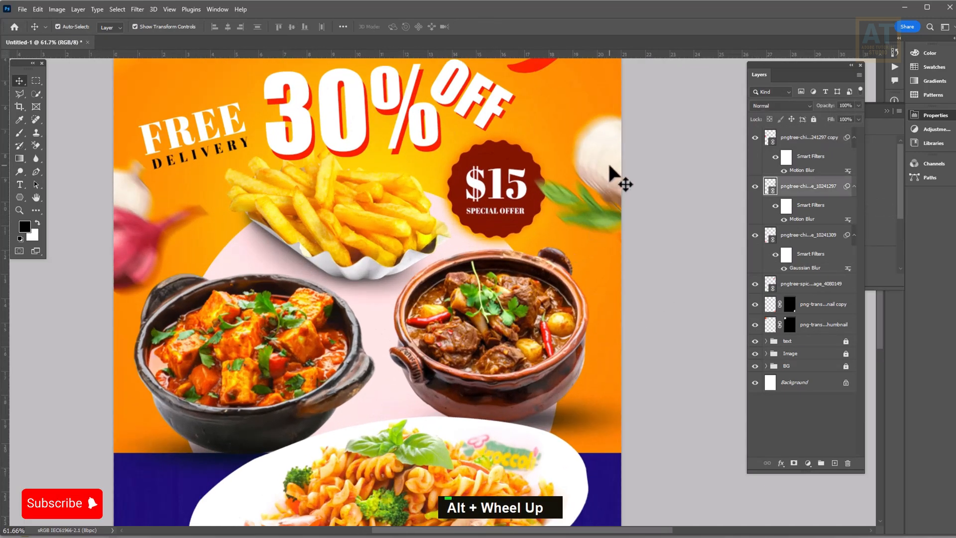
pyautogui.moveTo(531, 152); pyautogui.dragTo(564, 168)
pyautogui.moveTo(698, 250); pyautogui.dragTo(656, 341)
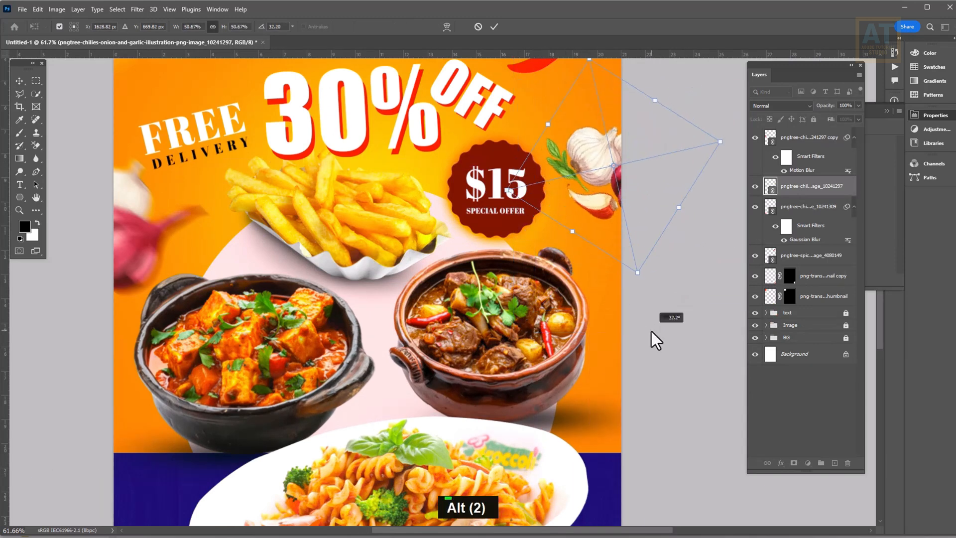
pyautogui.press('Return')
pyautogui.keyDown('alt'); pyautogui.scroll(-2, 594, 374); pyautogui.keyUp('alt')
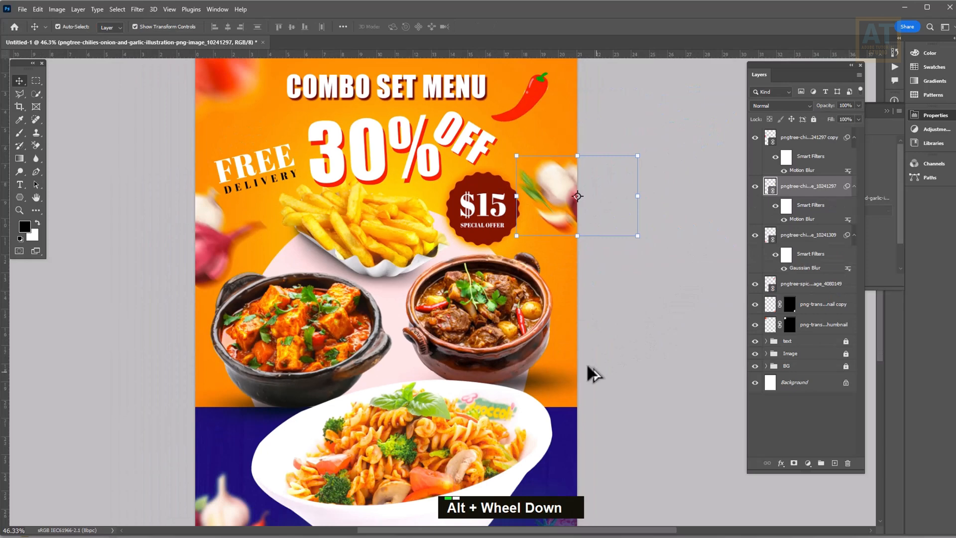
pyautogui.click(665, 339)
pyautogui.moveTo(555, 371); pyautogui.dragTo(570, 331)
pyautogui.hotkey('ctrl', '0')
pyautogui.keyDown('alt'); pyautogui.scroll(-1, 441, 219); pyautogui.keyUp('alt')
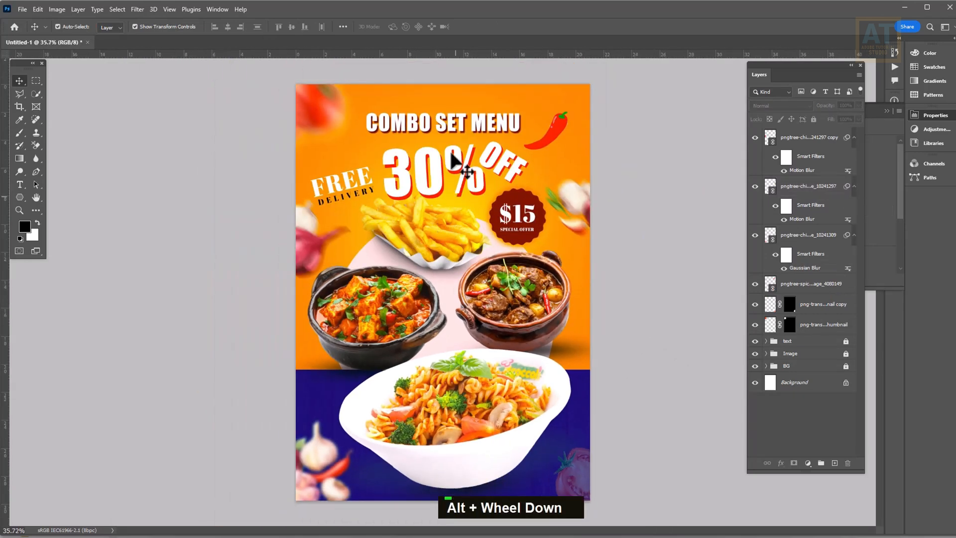
pyautogui.keyDown('alt'); pyautogui.scroll(3, 452, 164); pyautogui.keyUp('alt')
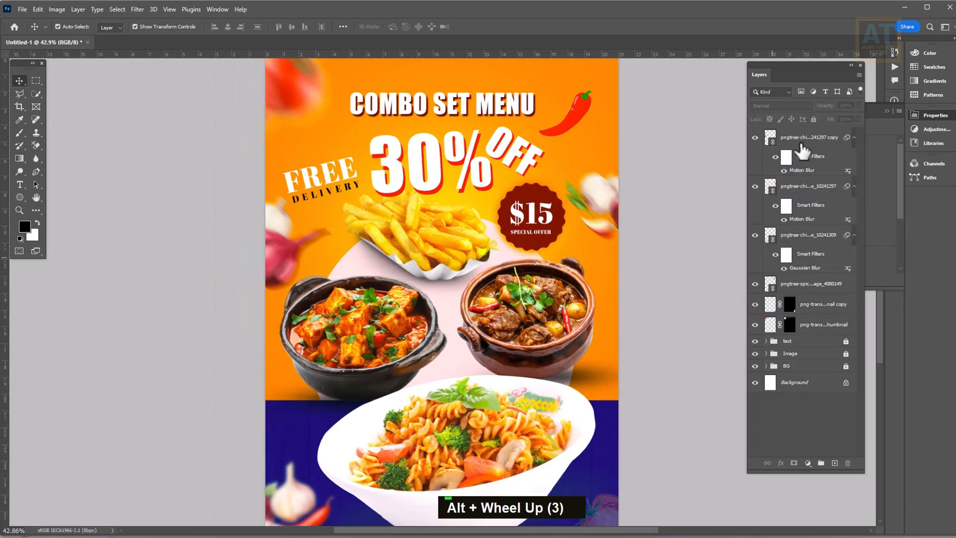
# Group the garlic-onion, chili and tomato accent layers together
pyautogui.click(824, 144)
pyautogui.keyDown('shift'); pyautogui.click(817, 305); pyautogui.keyUp('shift')
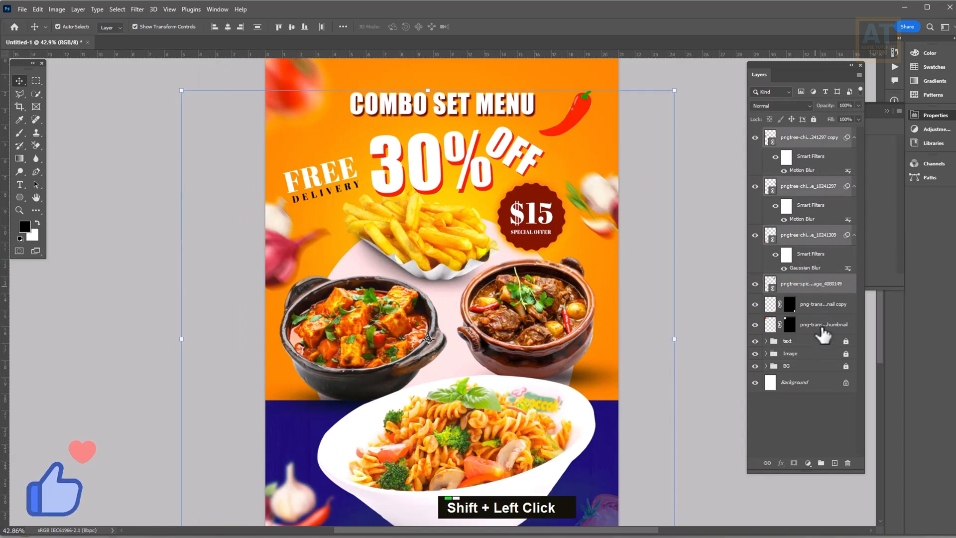
pyautogui.keyDown('shift'); pyautogui.click(817, 309); pyautogui.keyUp('shift')
pyautogui.click(822, 463)
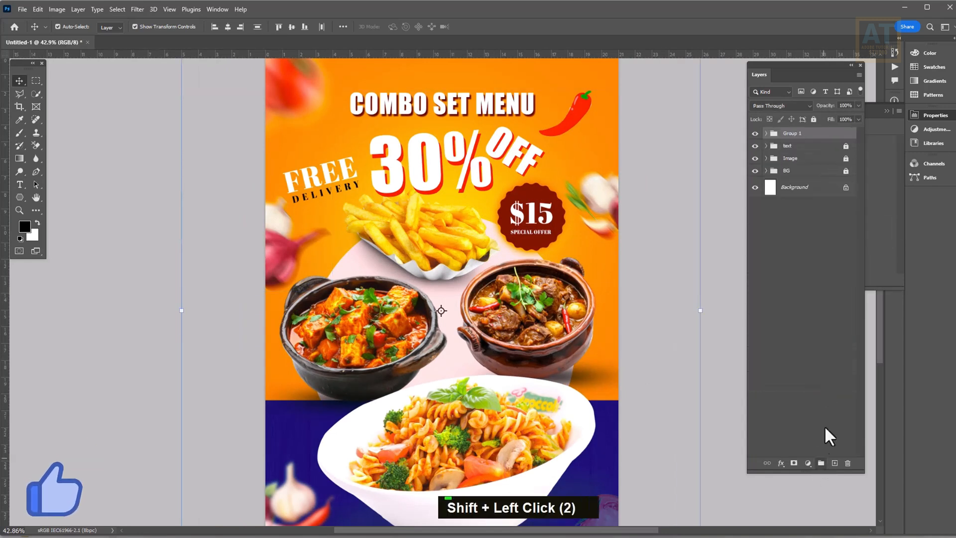
# Rename Group 1 to 'Element' and lock it against edits
pyautogui.doubleClick(793, 133)
pyautogui.write('Ele')
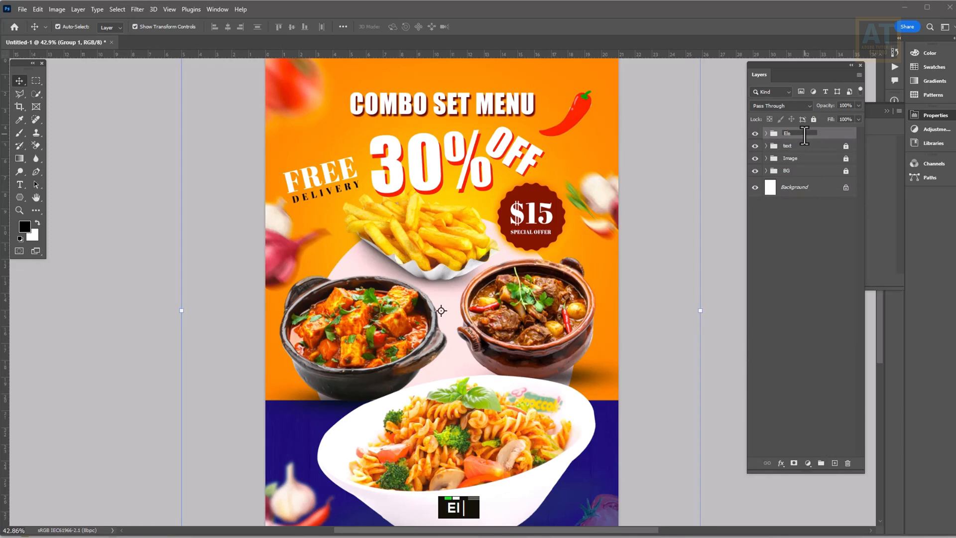
pyautogui.write('ment')
pyautogui.press('Return')
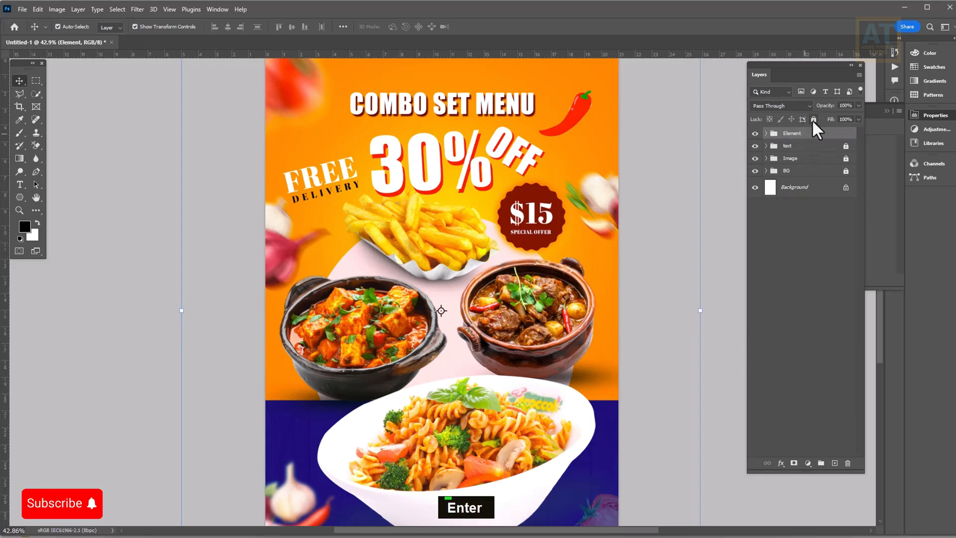
pyautogui.click(813, 119)
pyautogui.click(798, 145)
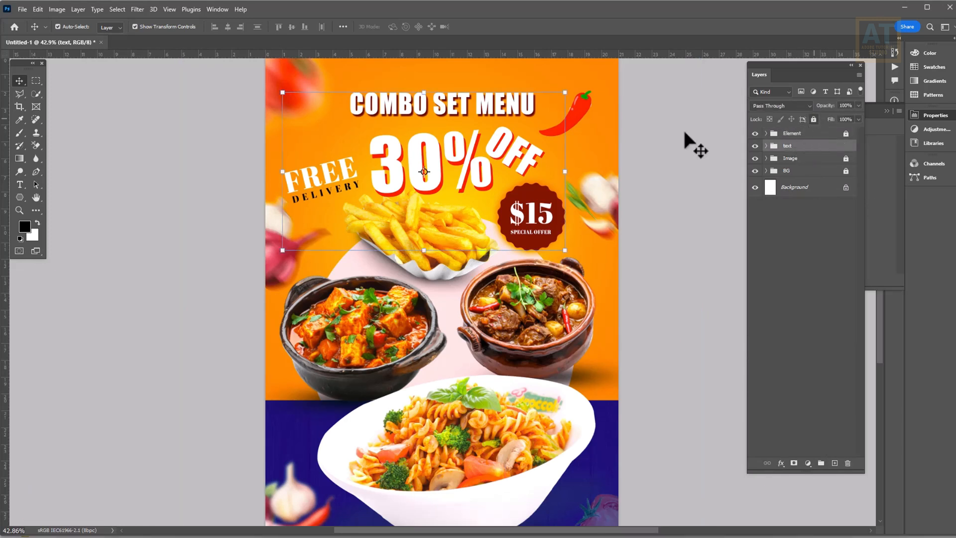
# Nudge both 30% headline layers up and to the left
pyautogui.click(447, 145)
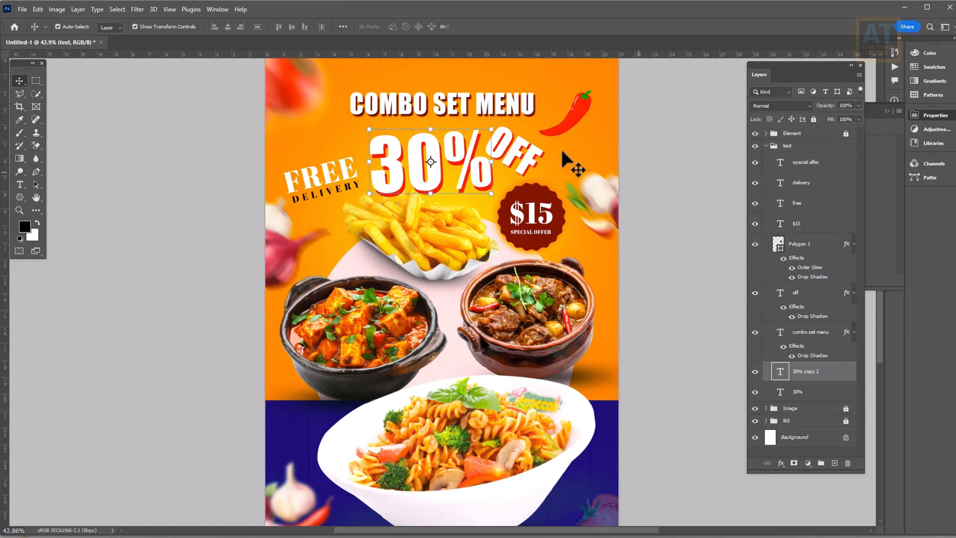
pyautogui.keyDown('shift'); pyautogui.click(809, 391); pyautogui.keyUp('shift')
pyautogui.hotkey('shift', 'Up')
pyautogui.hotkey('shift', 'Up')
pyautogui.hotkey('shift', 'Up')
pyautogui.hotkey('shift', 'Up')
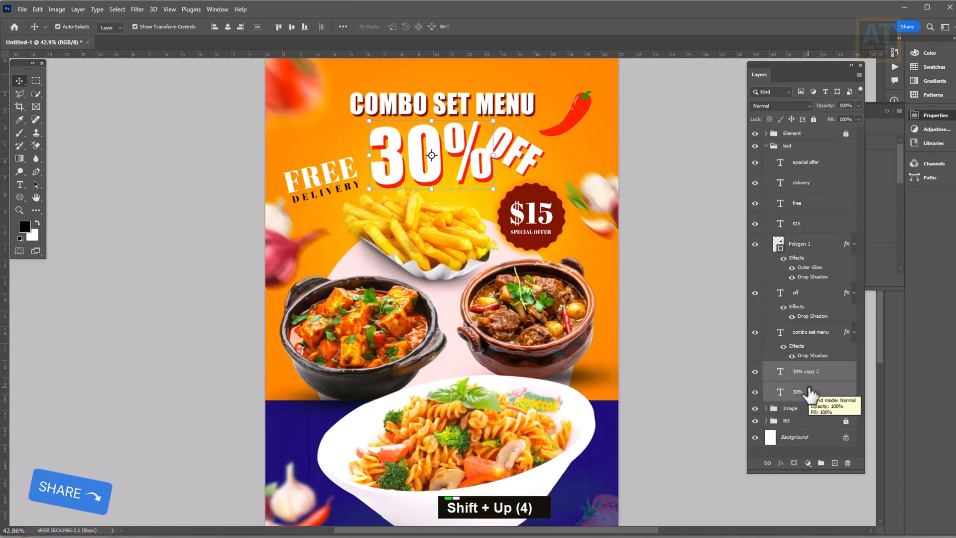
pyautogui.hotkey('shift', 'Left')
pyautogui.hotkey('shift', 'Left')
# Give the 30% layer a drop shadow sampled from the badge's dark red, size 40
pyautogui.click(813, 394)
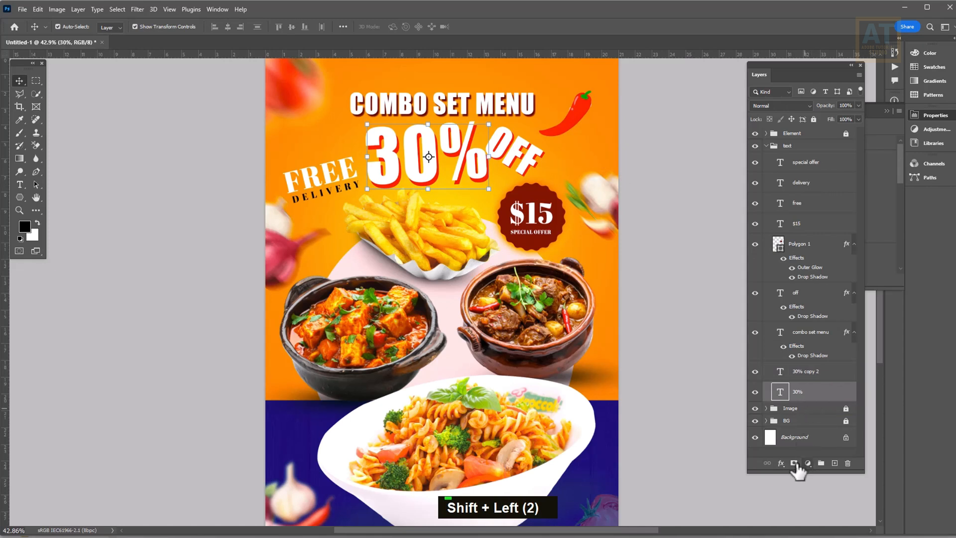
pyautogui.click(781, 463)
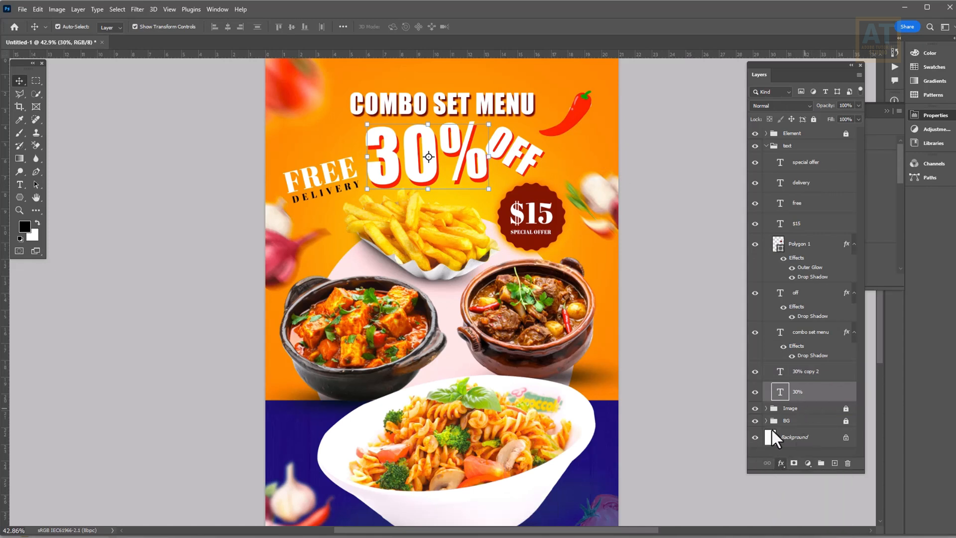
pyautogui.click(570, 319)
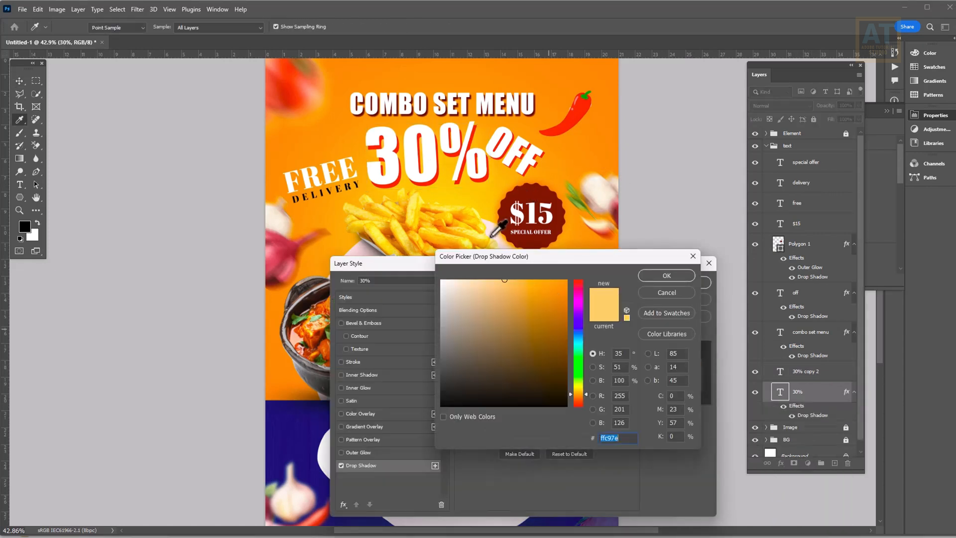
pyautogui.click(522, 189)
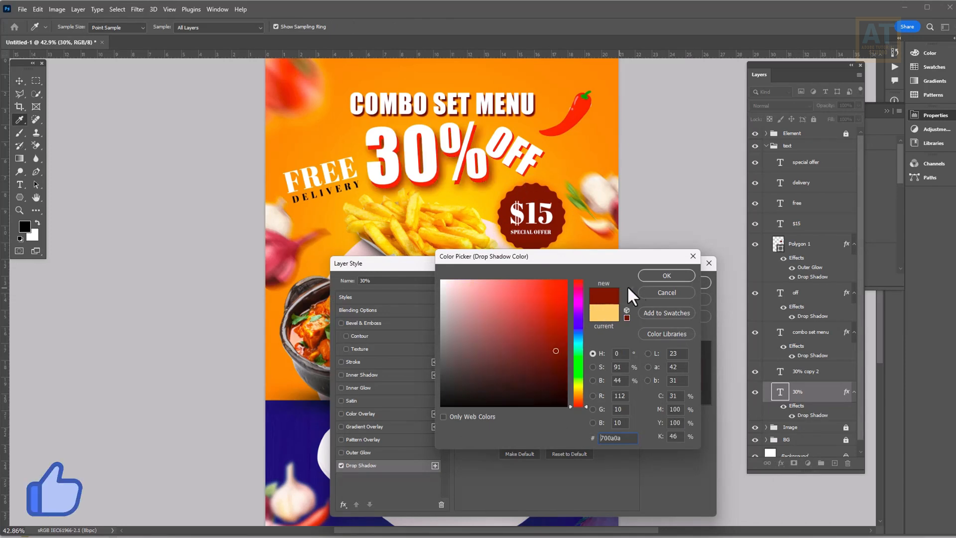
pyautogui.click(658, 273)
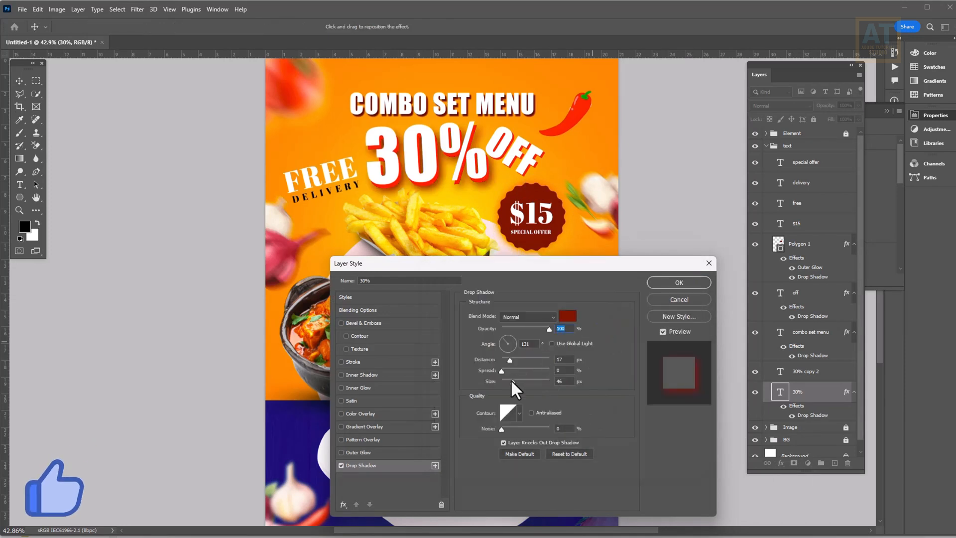
pyautogui.moveTo(511, 381); pyautogui.dragTo(515, 358)
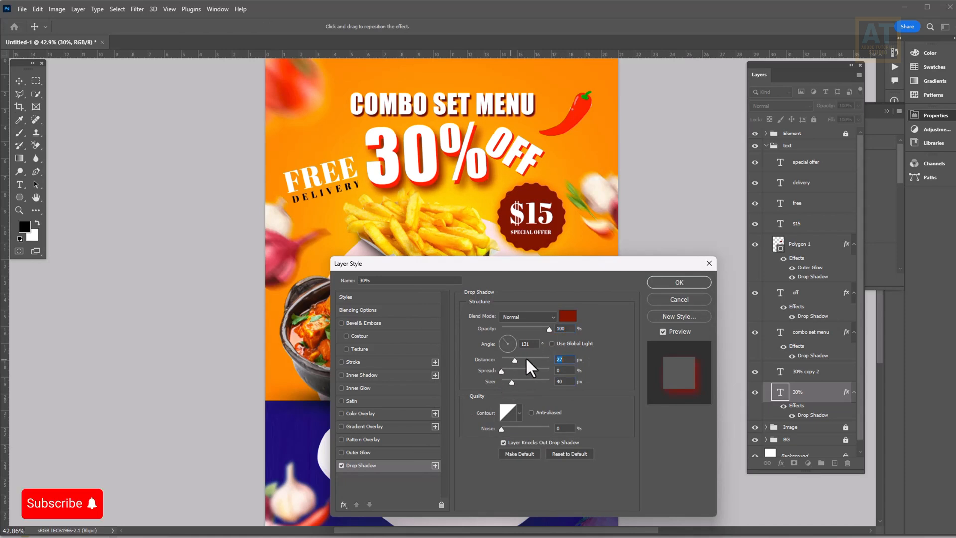
# Apply the 30% drop shadow, then move FREE DELIVERY slightly up and left
pyautogui.click(657, 285)
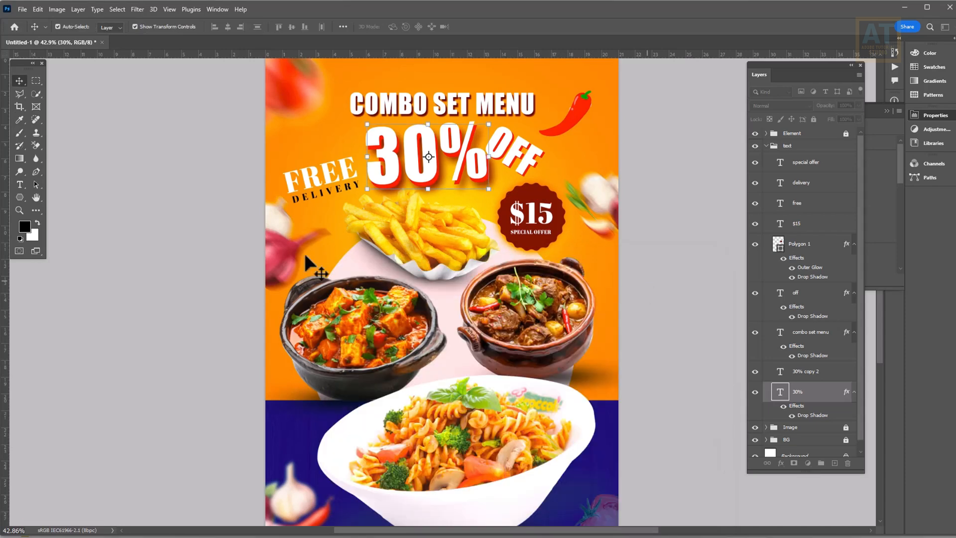
pyautogui.scroll(2, 433, 239)
pyautogui.moveTo(462, 213); pyautogui.dragTo(540, 310)
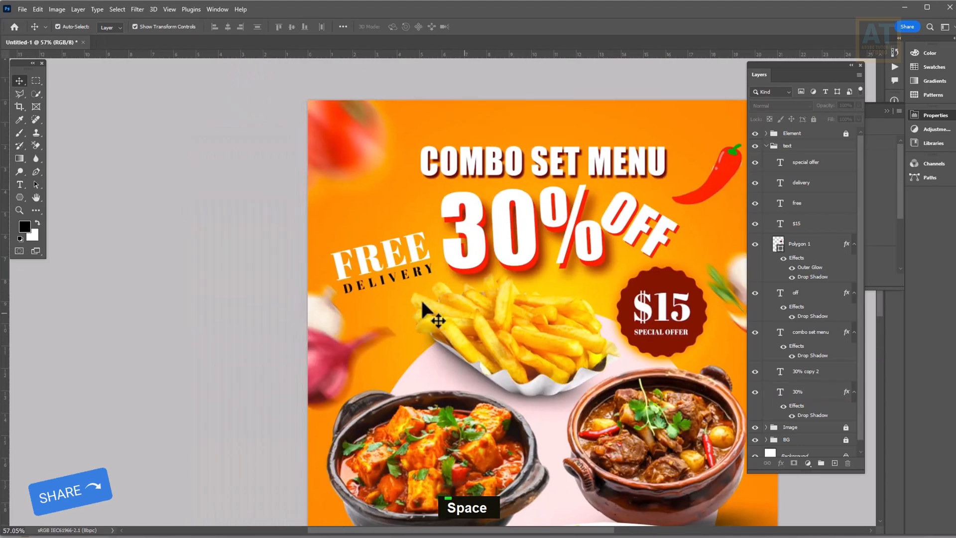
pyautogui.scroll(4, 420, 272)
pyautogui.click(407, 243)
pyautogui.keyDown('shift'); pyautogui.click(401, 283); pyautogui.keyUp('shift')
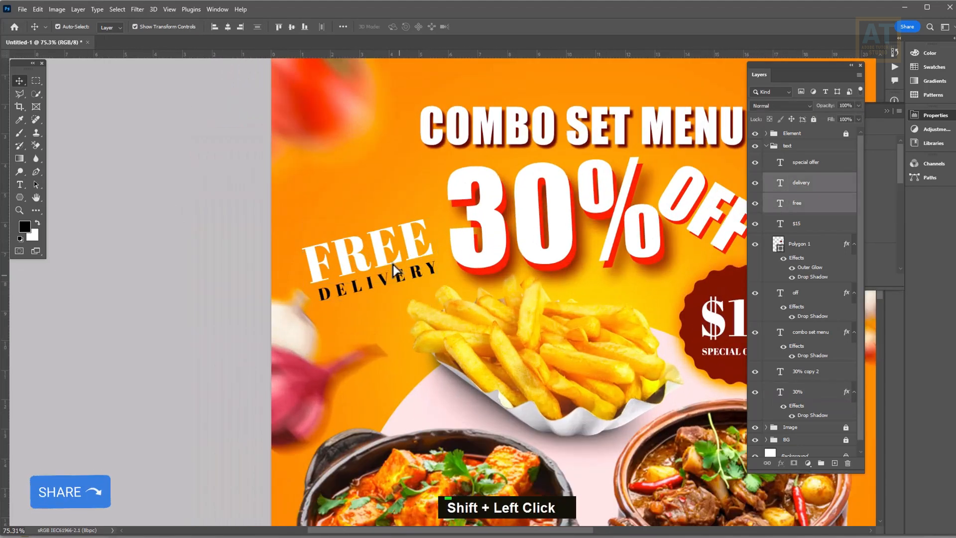
pyautogui.moveTo(401, 283); pyautogui.dragTo(386, 261)
pyautogui.scroll(-5, 390, 277)
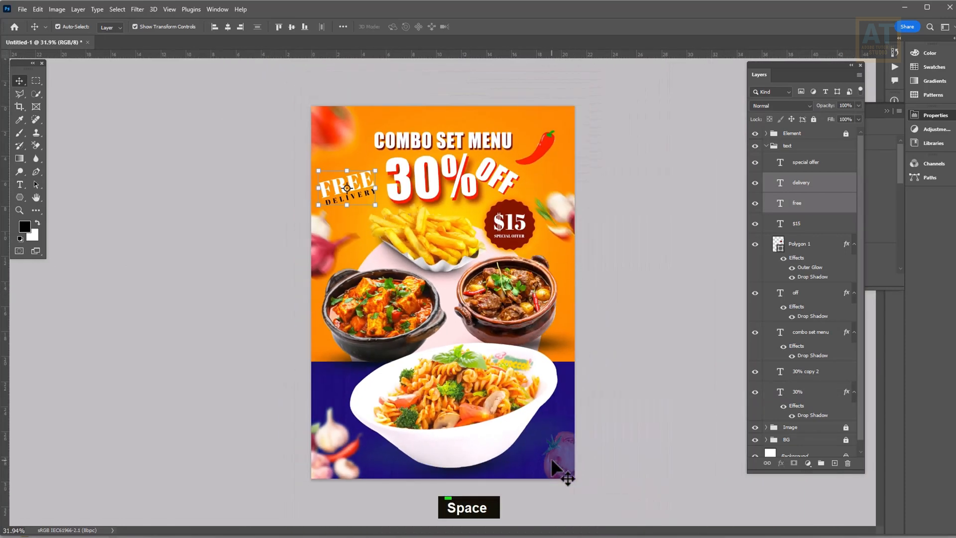
pyautogui.click(566, 456)
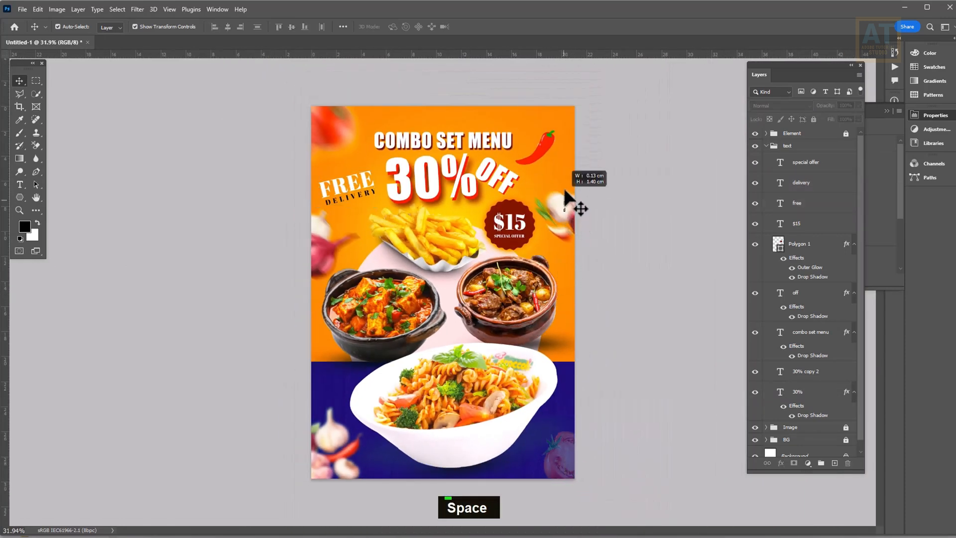
# Scale the Element group to 97.81% and shift it slightly right and up
pyautogui.click(514, 191)
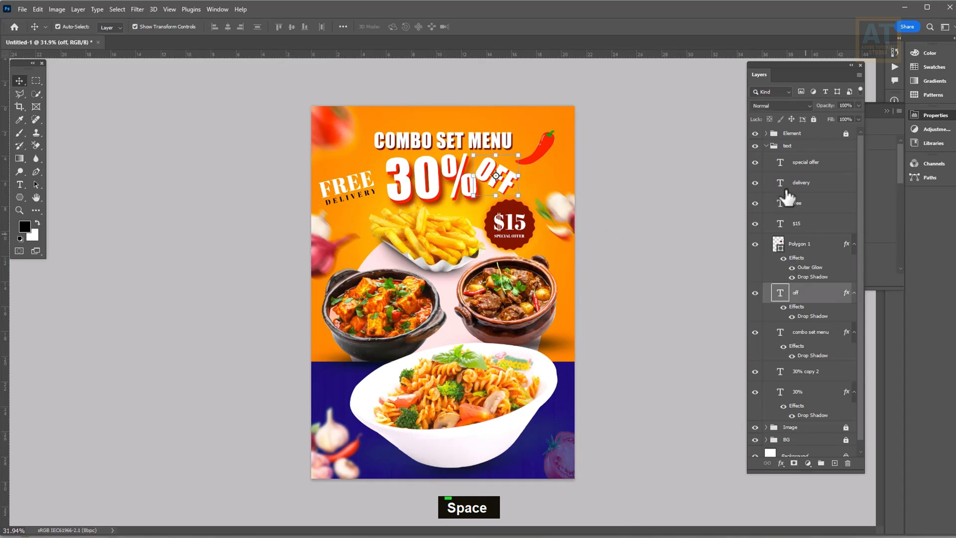
pyautogui.click(827, 133)
pyautogui.moveTo(627, 496)
pyautogui.mouseDown()
pyautogui.moveTo(588, 459)
pyautogui.moveTo(628, 493)
pyautogui.mouseUp()
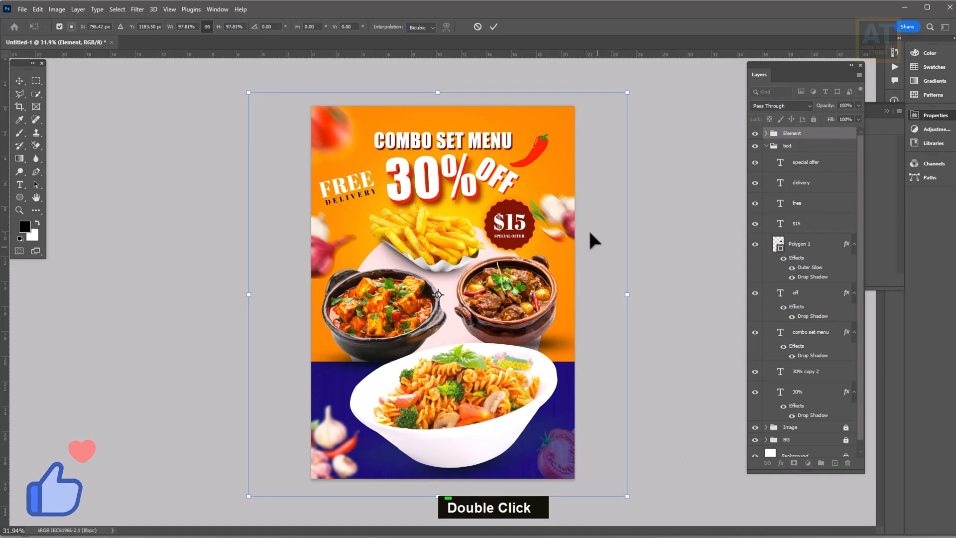
pyautogui.moveTo(571, 216); pyautogui.dragTo(580, 200)
pyautogui.press('Return')
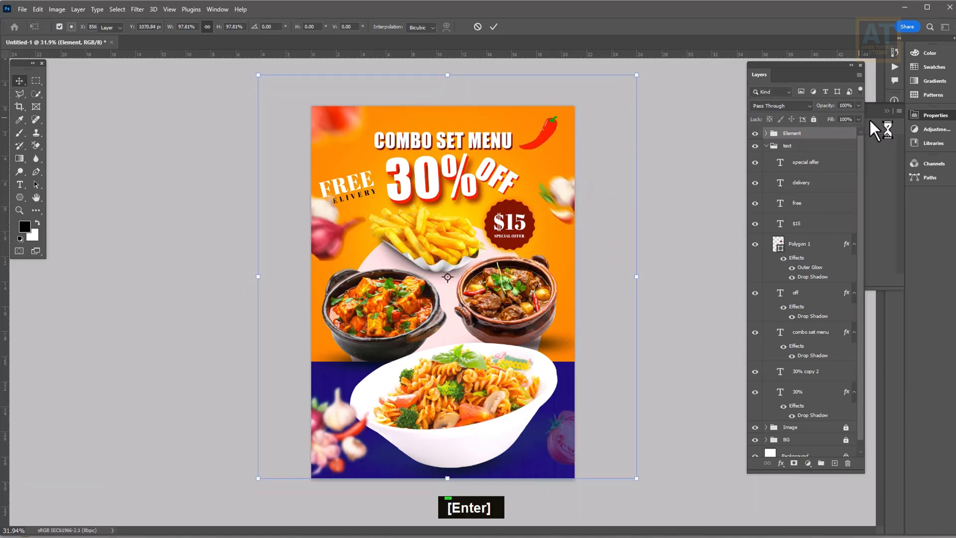
# Duplicate the bottom-right tomato, make the copy 100% opaque and shrink it
pyautogui.click(767, 133)
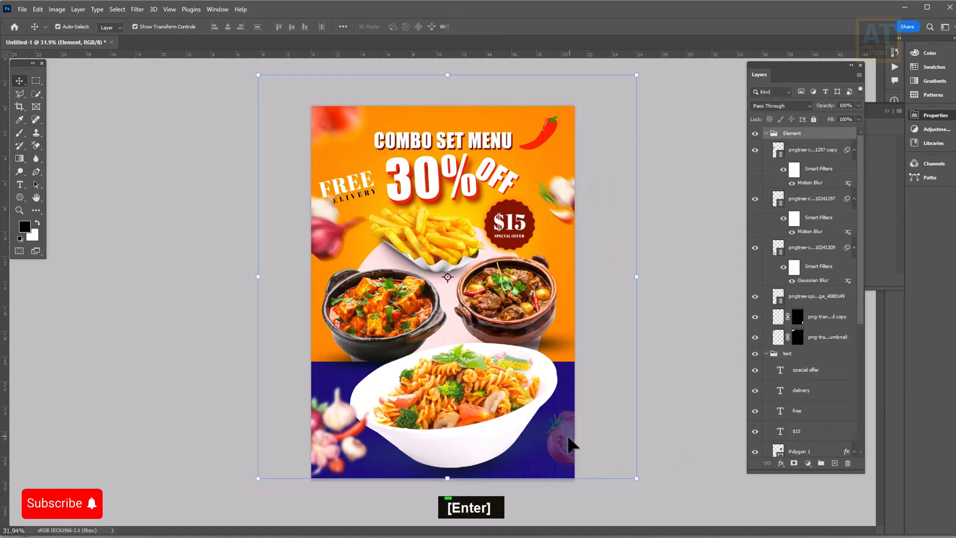
pyautogui.click(571, 443)
pyautogui.hotkey('ctrl', 't')
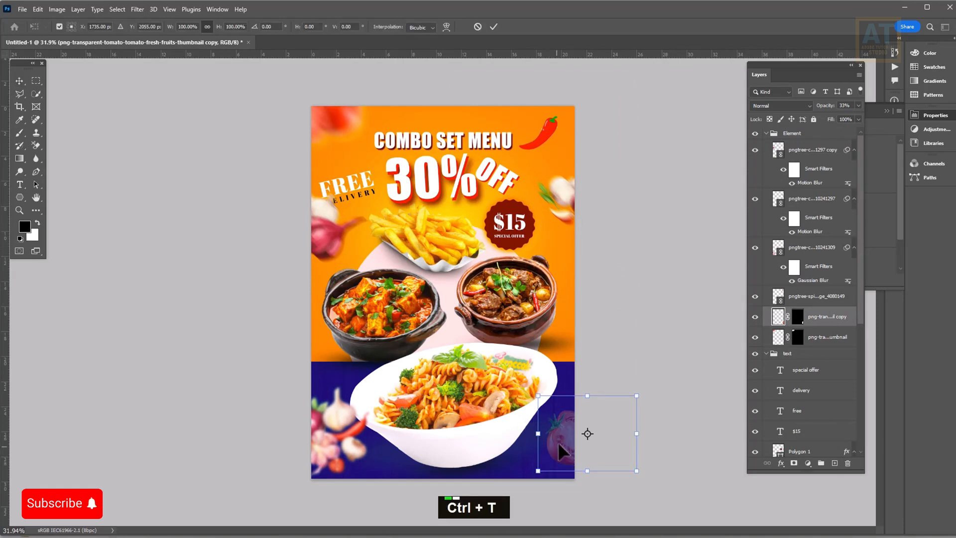
pyautogui.moveTo(552, 451); pyautogui.dragTo(479, 119)
pyautogui.press('Return')
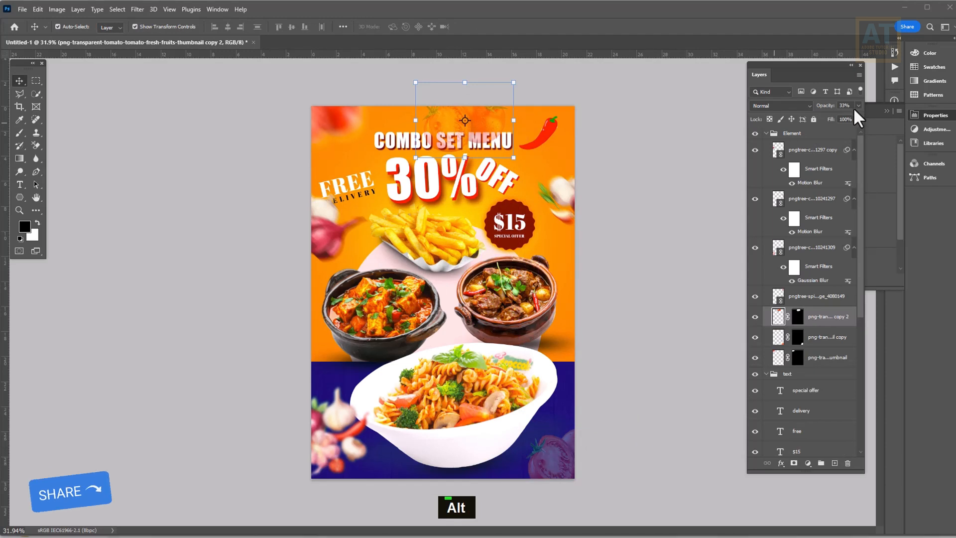
pyautogui.moveTo(827, 117); pyautogui.dragTo(857, 116)
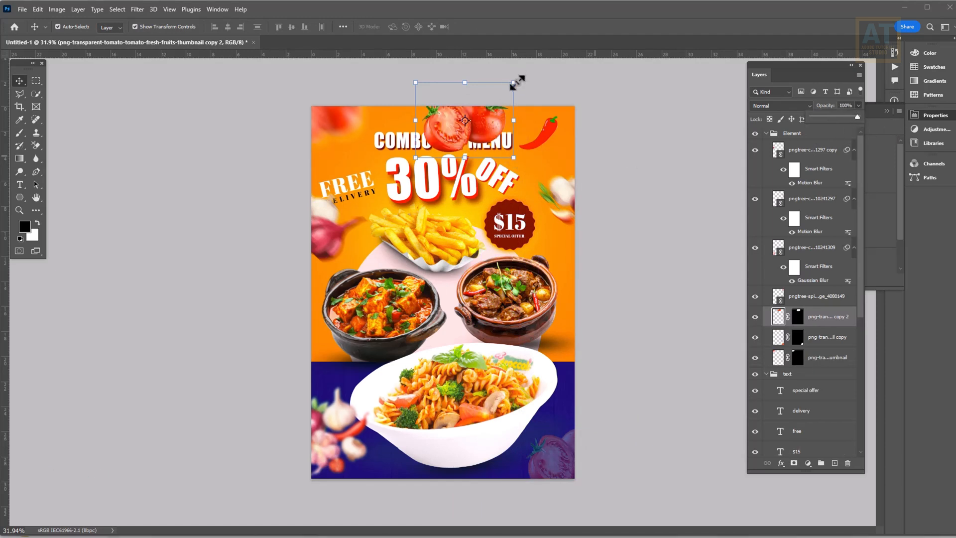
pyautogui.moveTo(516, 83); pyautogui.dragTo(468, 338)
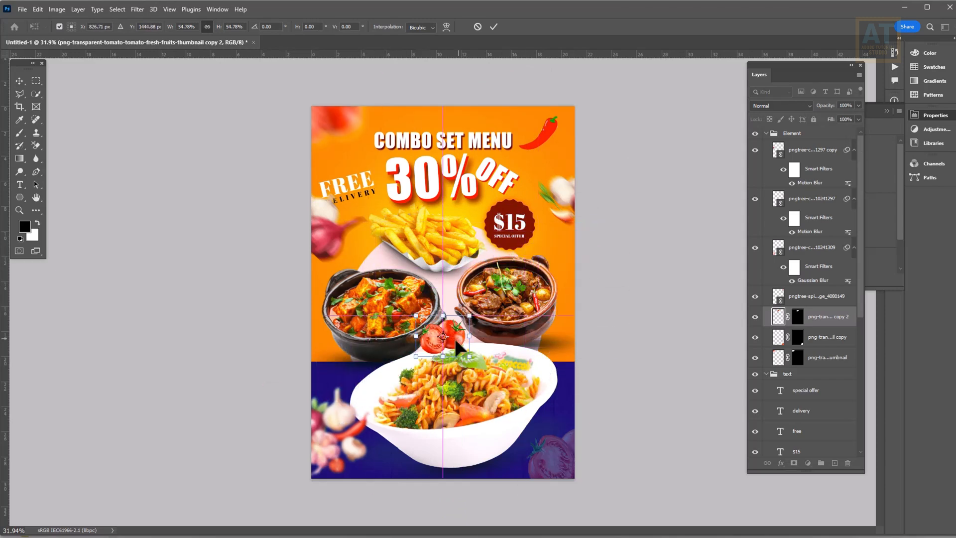
pyautogui.keyDown('alt'); pyautogui.scroll(2, 451, 329); pyautogui.keyUp('alt')
pyautogui.moveTo(480, 379); pyautogui.dragTo(471, 372)
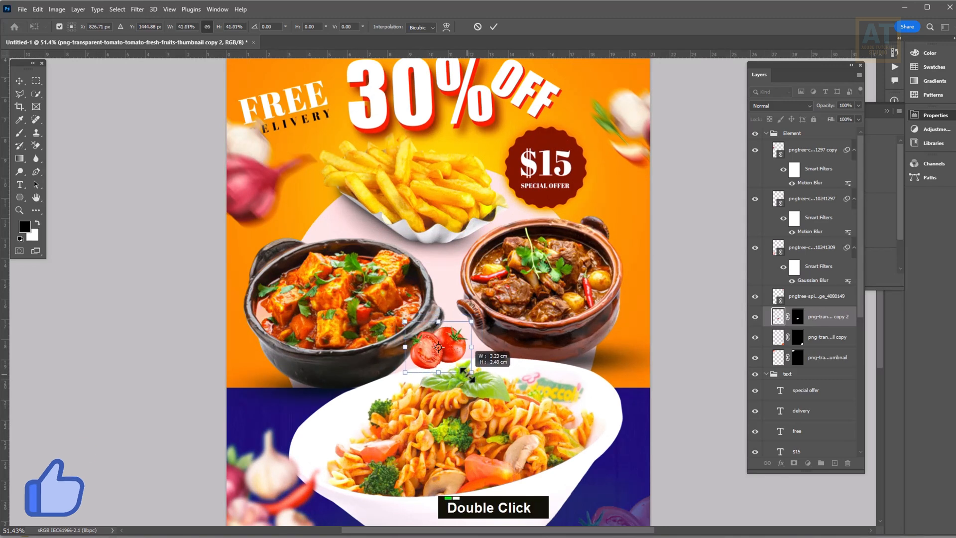
pyautogui.press('Return')
# Gaussian-blur the tomato copy at 41.5 px and place it enlarged at the right edge
pyautogui.click(138, 9)
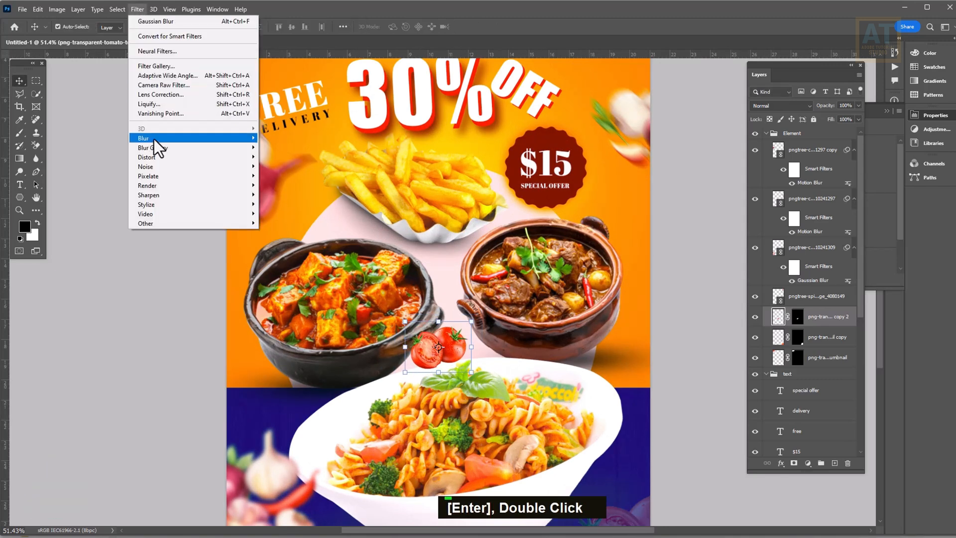
pyautogui.moveTo(154, 139)
pyautogui.click(286, 177)
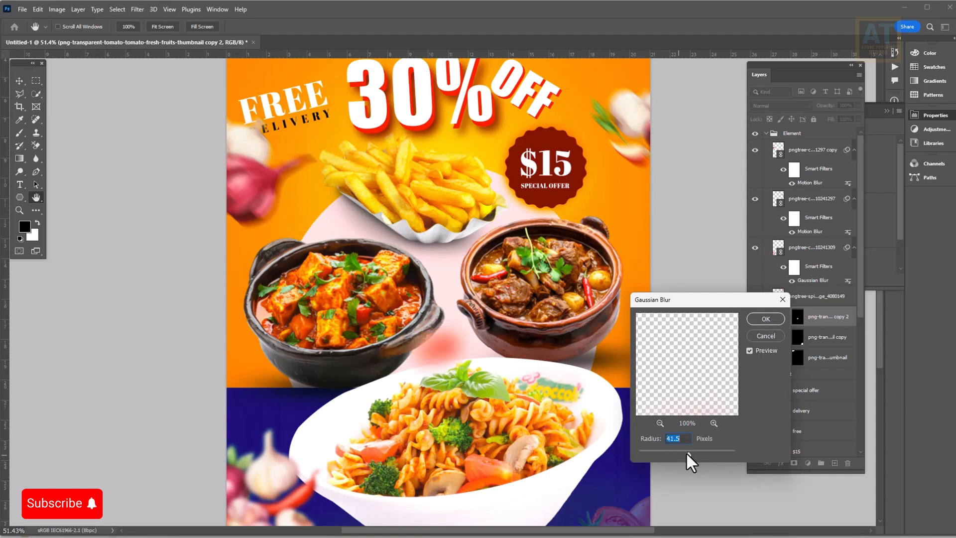
pyautogui.click(766, 319)
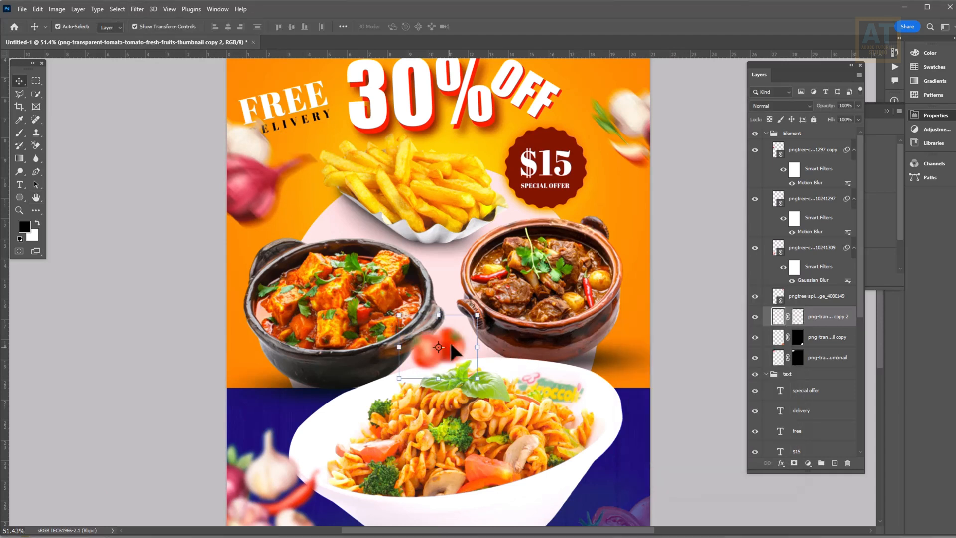
pyautogui.moveTo(462, 352); pyautogui.dragTo(734, 322)
pyautogui.press('Return')
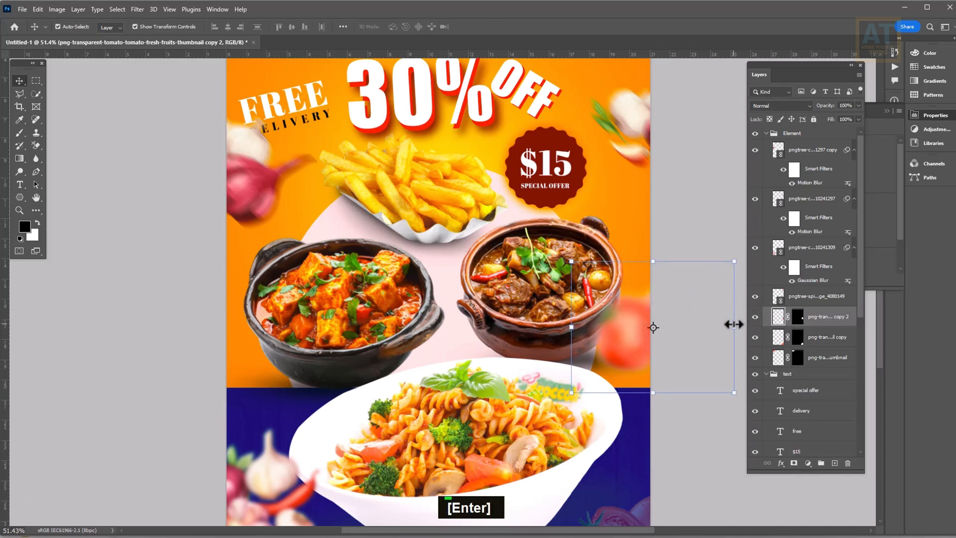
pyautogui.keyDown('alt'); pyautogui.scroll(-3, 456, 324); pyautogui.keyUp('alt')
pyautogui.keyDown('alt'); pyautogui.scroll(2, 446, 358); pyautogui.keyUp('alt')
pyautogui.hotkey('ctrl', '0')
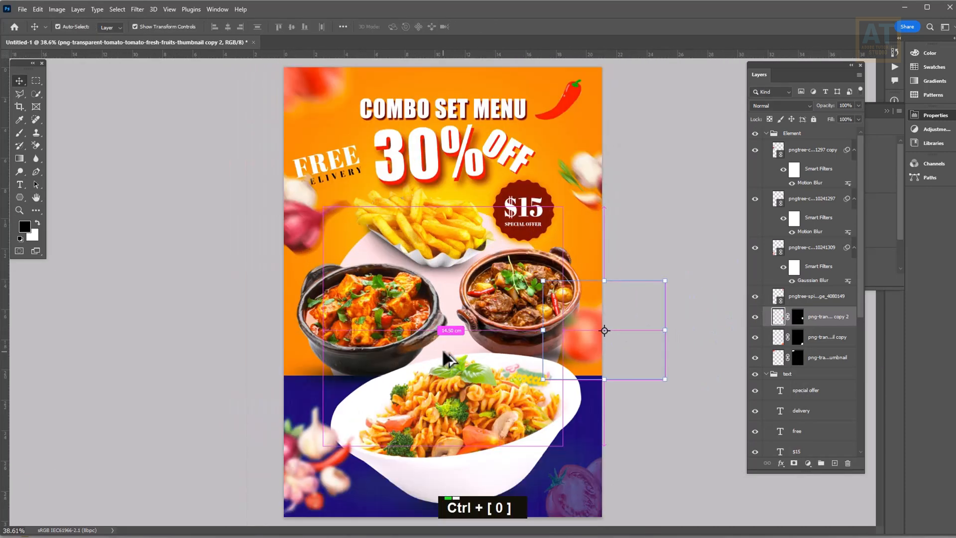
pyautogui.click(652, 458)
pyautogui.keyDown('alt'); pyautogui.scroll(-1, 677, 346); pyautogui.keyUp('alt')
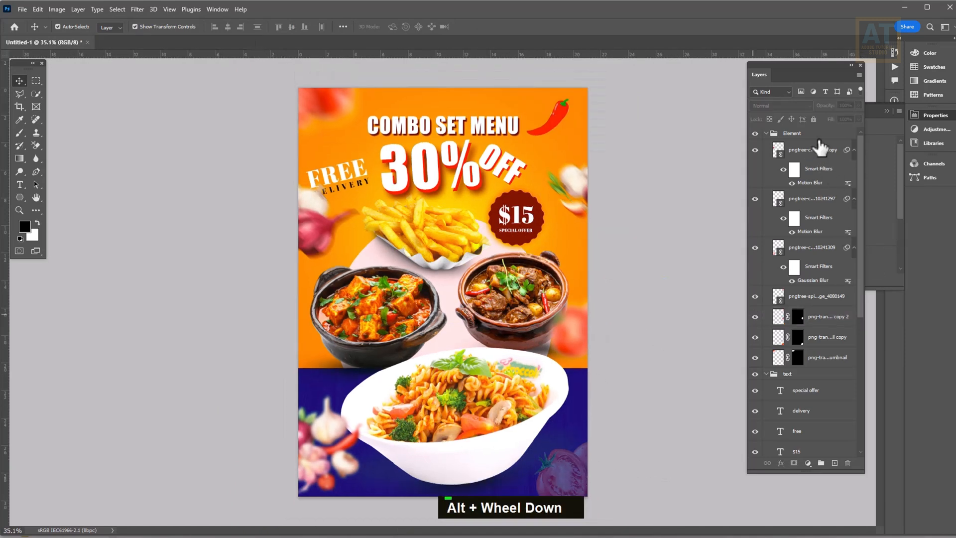
# Collapse the Element and text groups and select the top Element group
pyautogui.click(766, 133)
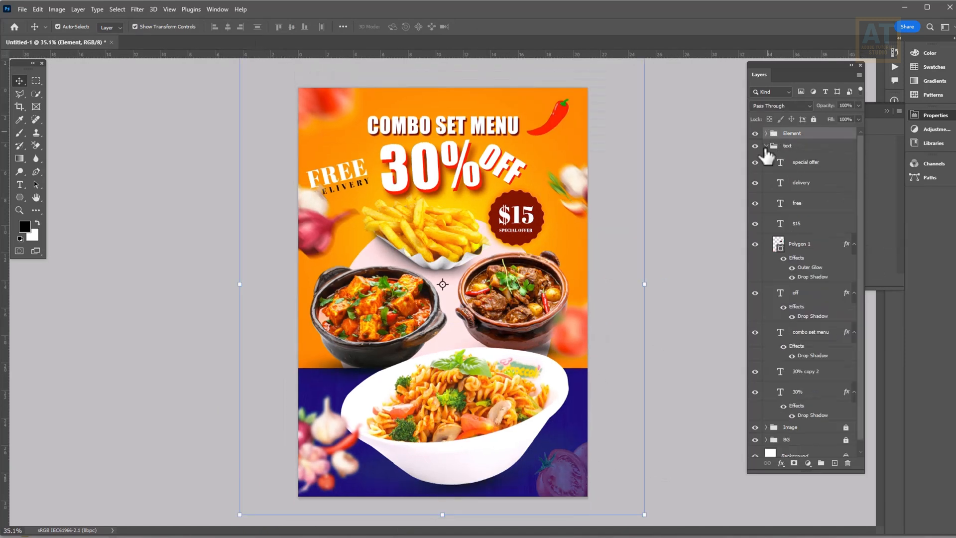
pyautogui.click(767, 147)
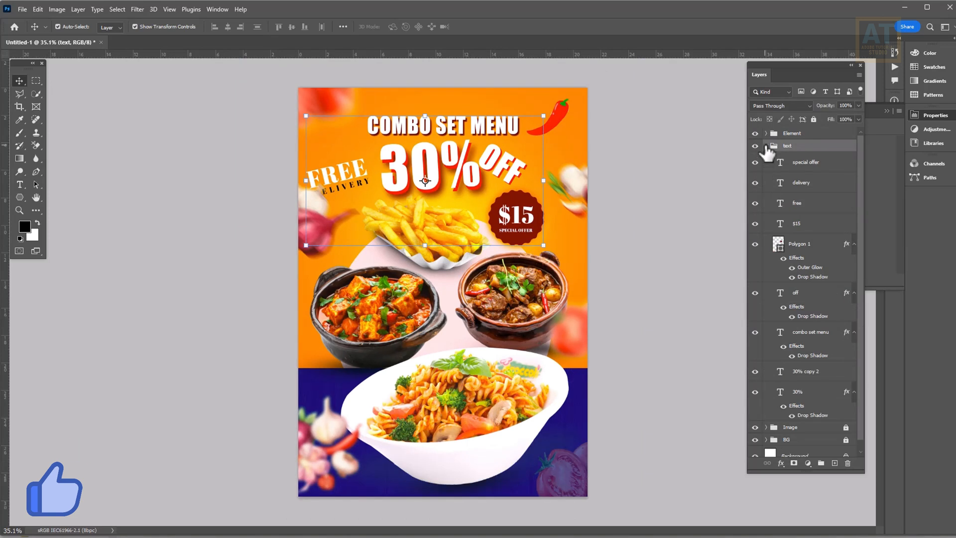
pyautogui.click(766, 146)
pyautogui.click(806, 135)
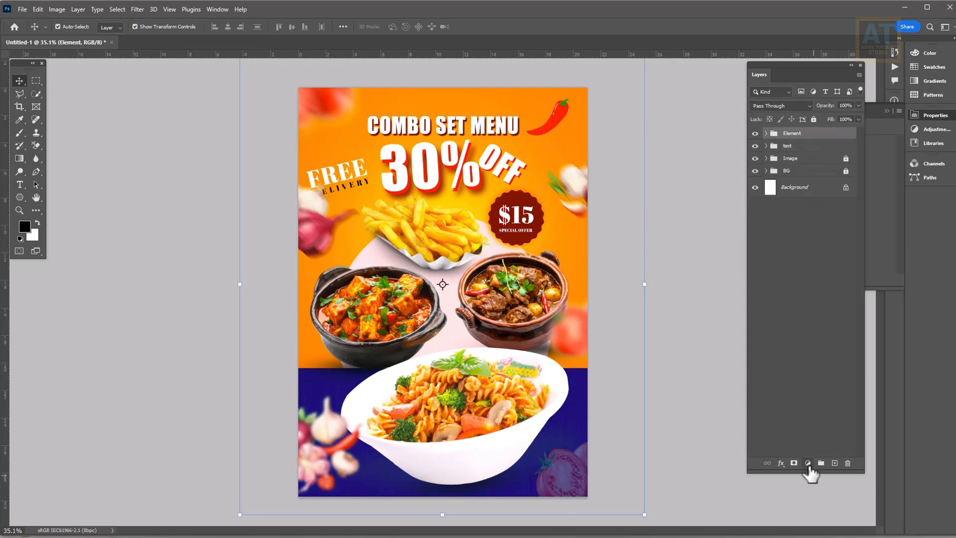
# Add a Color Lookup layer with a 3D LUT look at 20% opacity
pyautogui.click(808, 463)
pyautogui.click(818, 409)
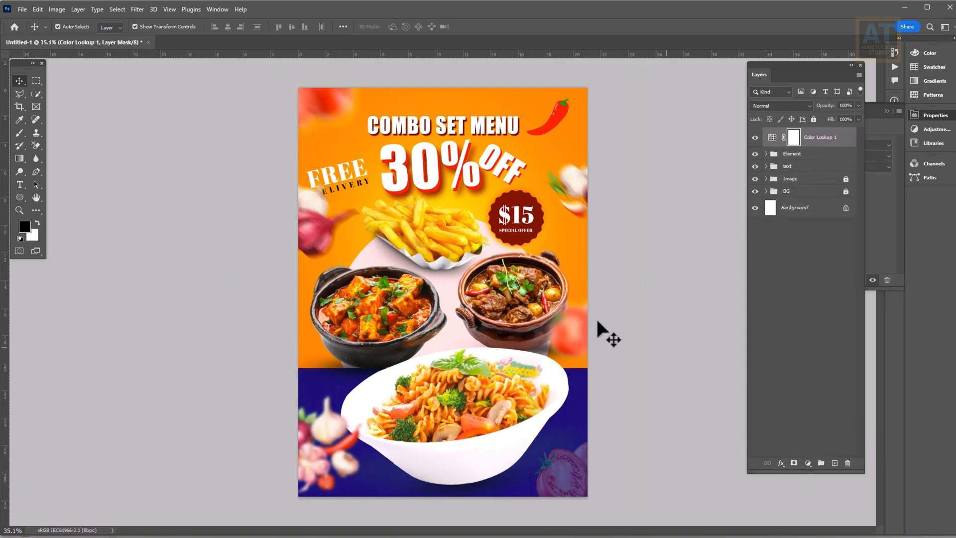
pyautogui.click(881, 208)
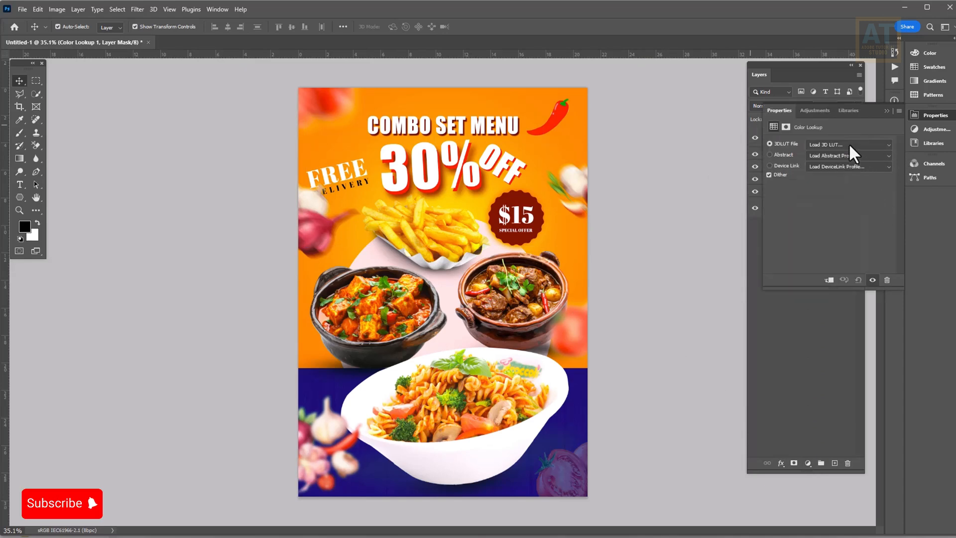
pyautogui.click(849, 144)
pyautogui.click(824, 183)
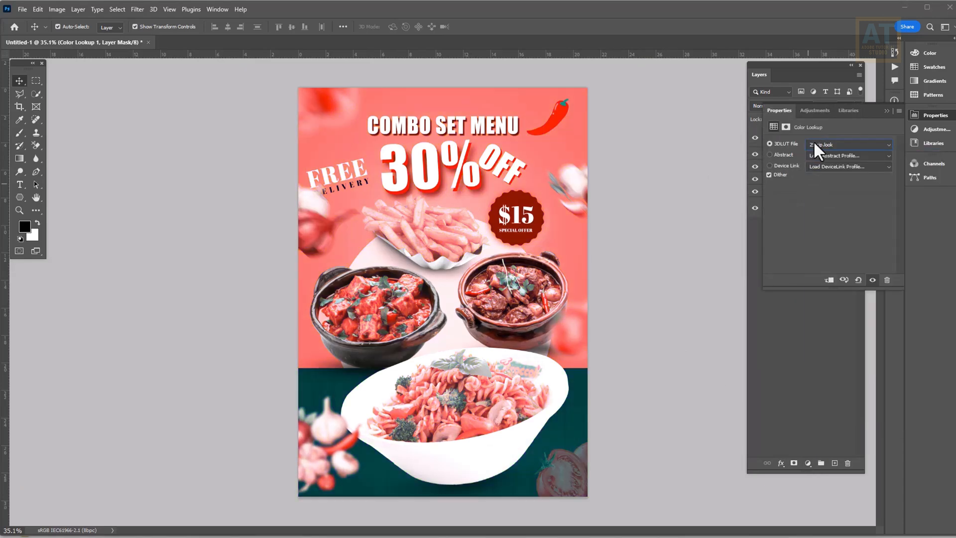
pyautogui.press('Down')
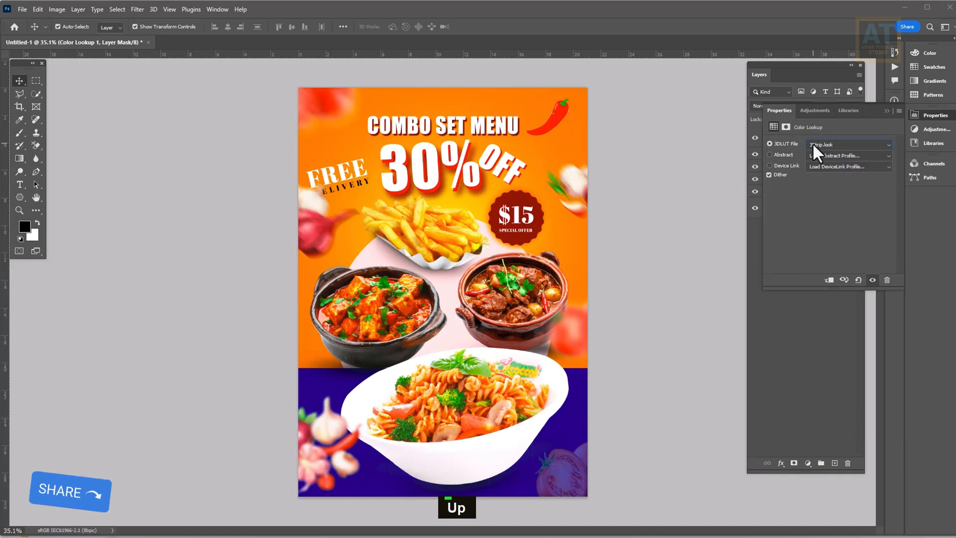
pyautogui.click(830, 312)
pyautogui.click(838, 142)
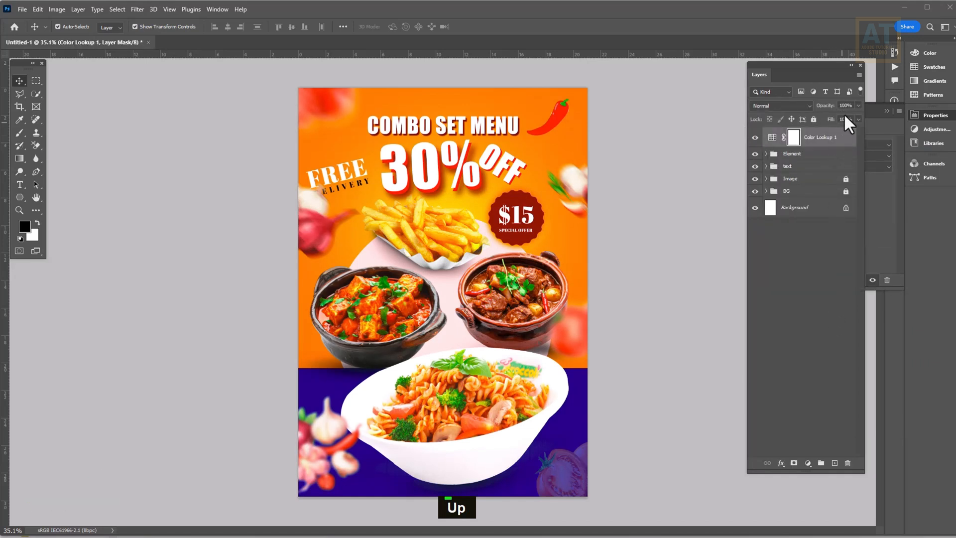
pyautogui.click(858, 105)
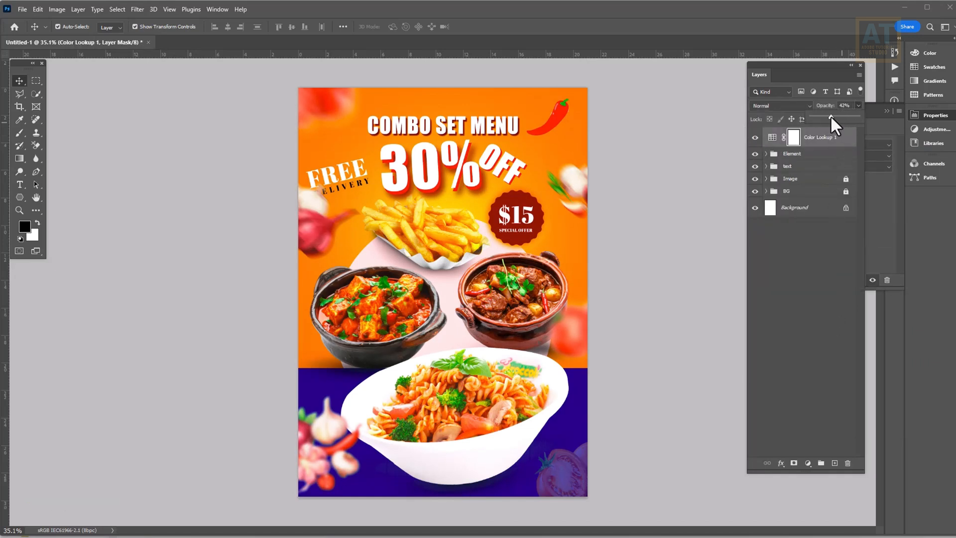
pyautogui.moveTo(831, 116); pyautogui.dragTo(818, 118)
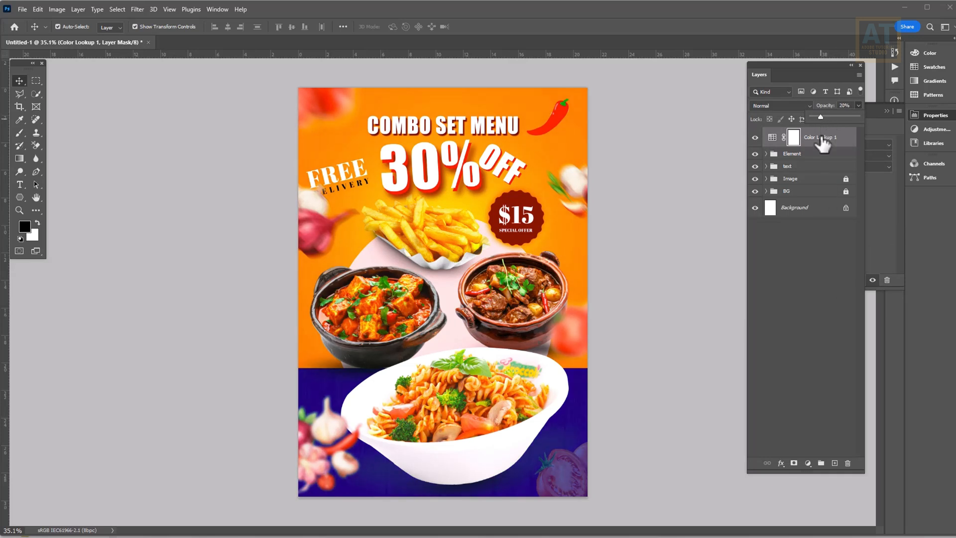
# Add a Brightness/Contrast layer with brightness 13 and an empty layer on top
pyautogui.click(808, 463)
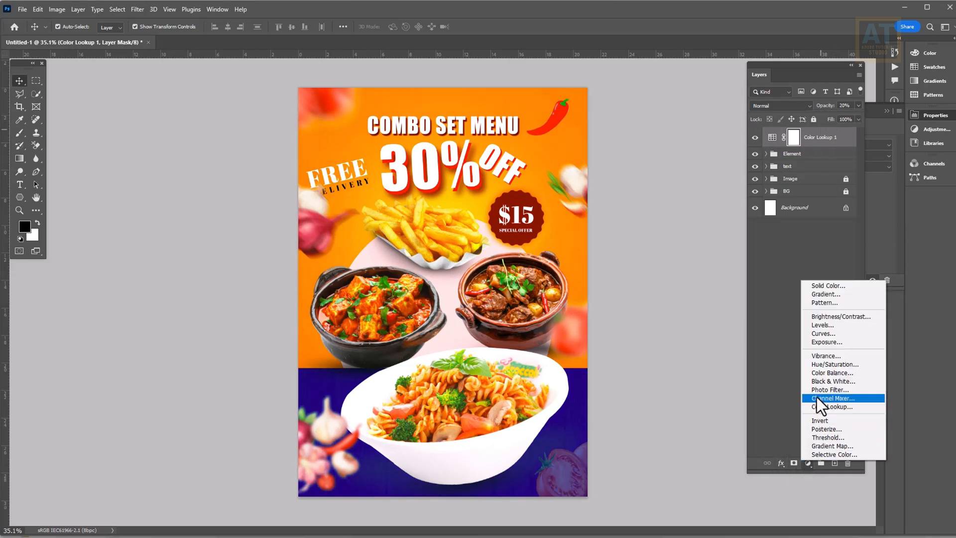
pyautogui.click(835, 319)
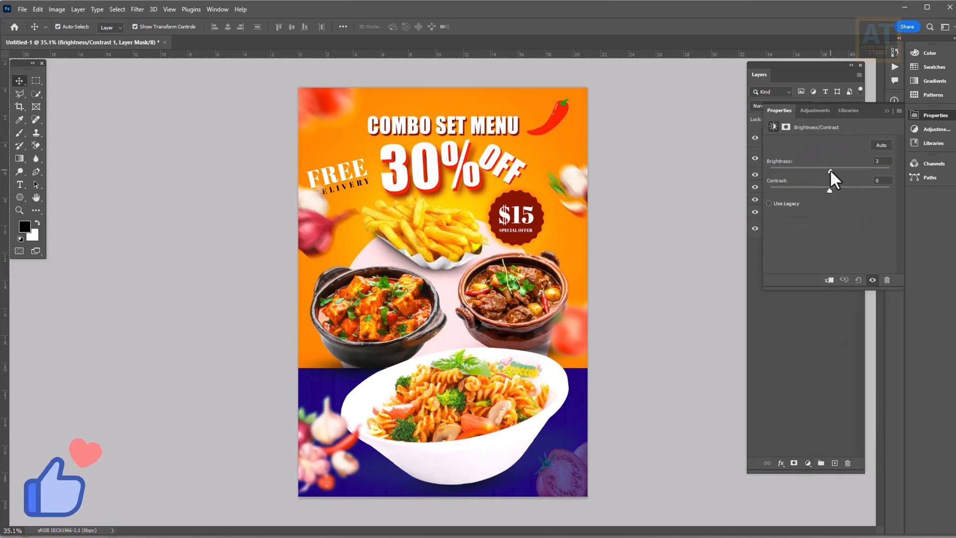
pyautogui.moveTo(830, 169); pyautogui.dragTo(834, 172)
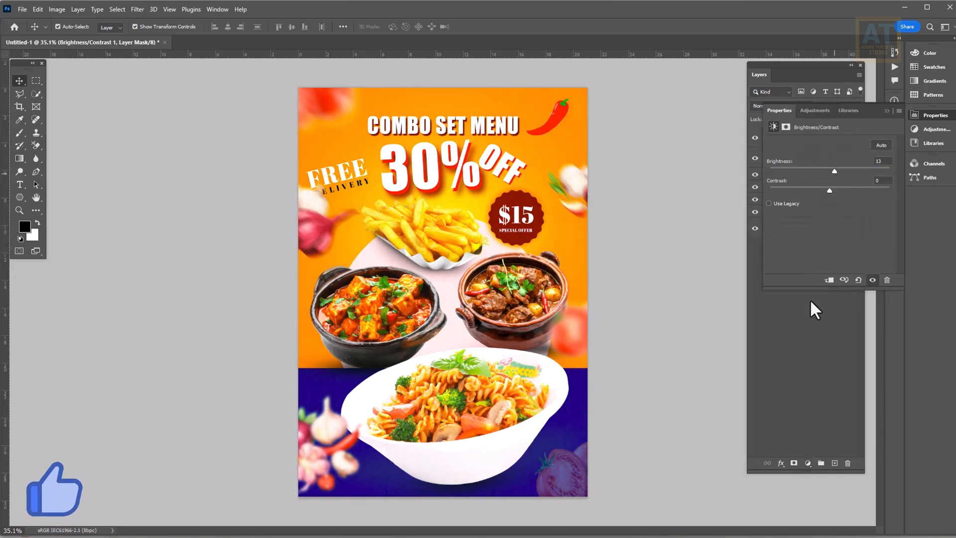
pyautogui.click(834, 463)
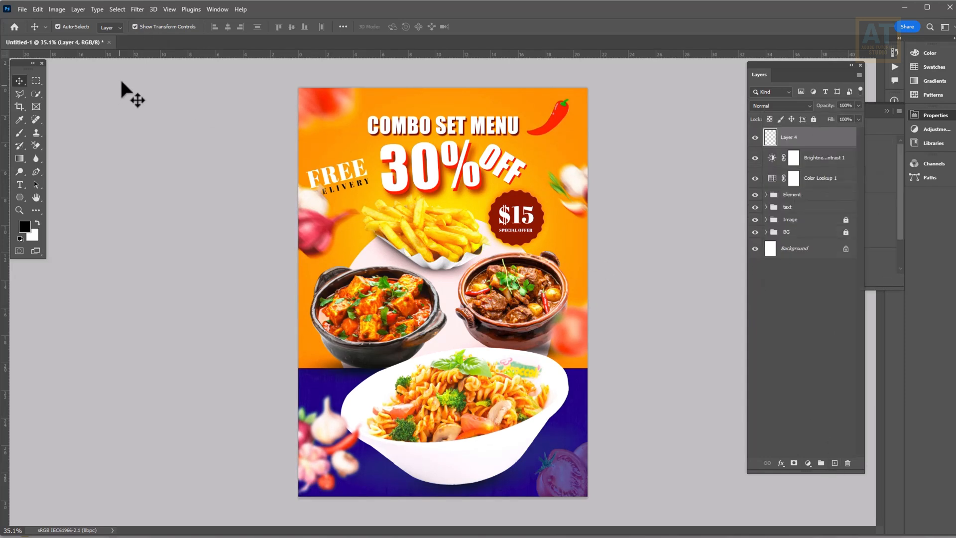
# Fill Layer 4 with 50% Gray and add about 16.8% noise
pyautogui.click(40, 9)
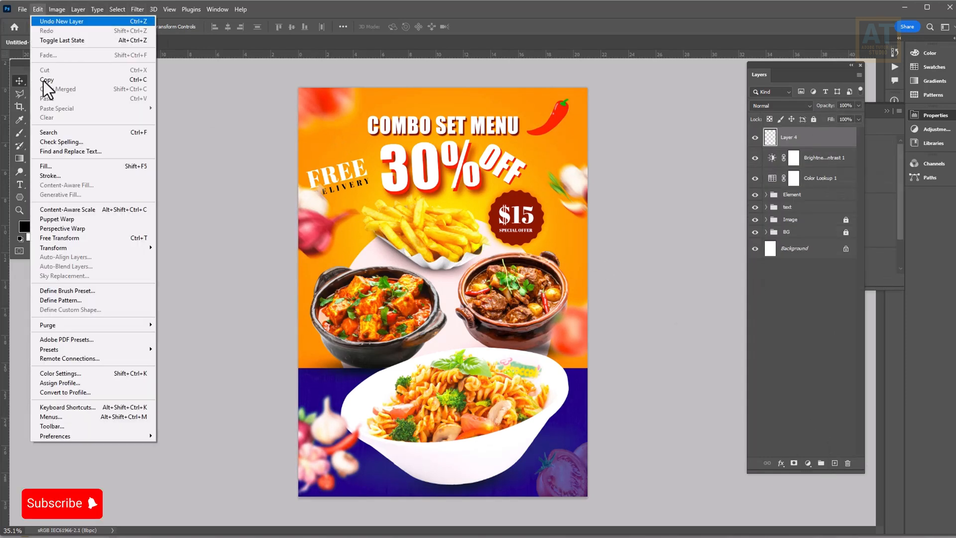
pyautogui.click(55, 165)
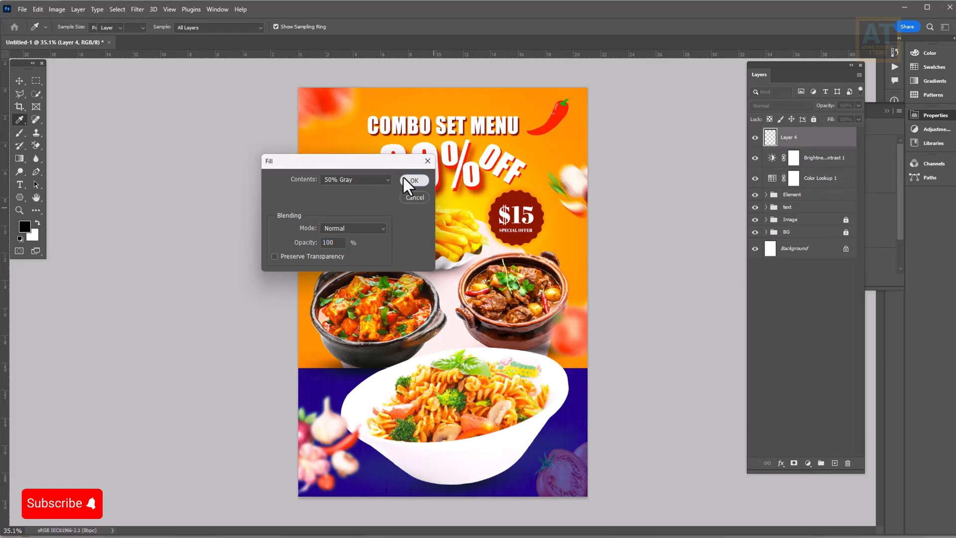
pyautogui.click(407, 179)
pyautogui.click(141, 12)
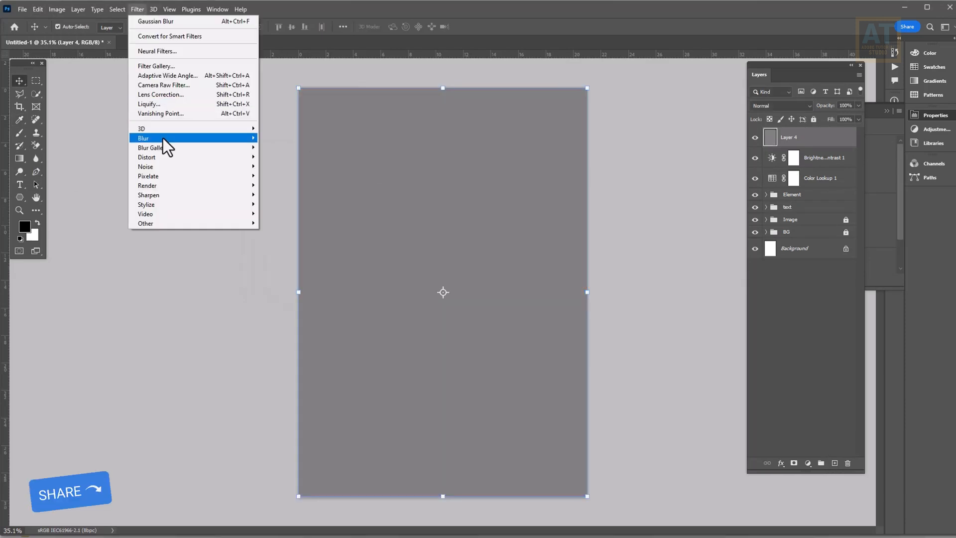
pyautogui.click(271, 167)
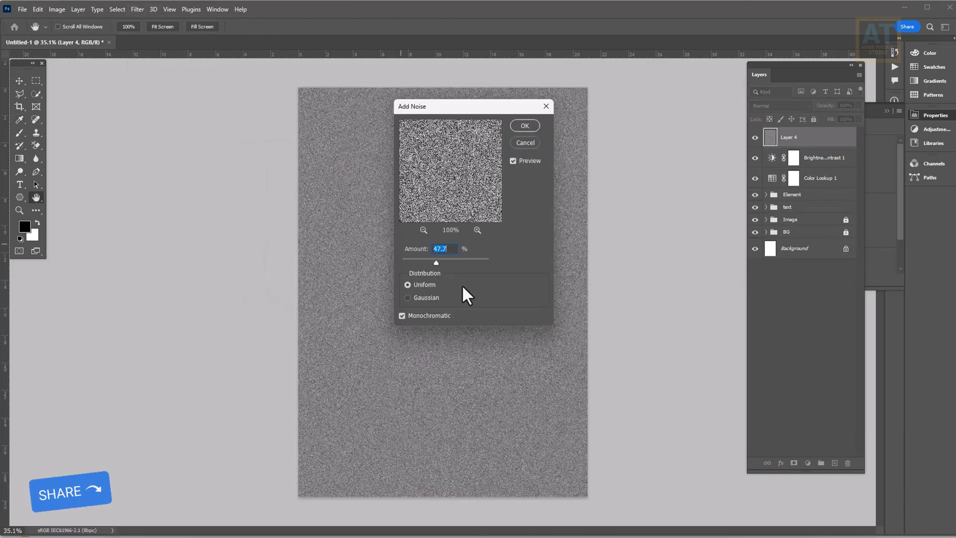
pyautogui.click(421, 261)
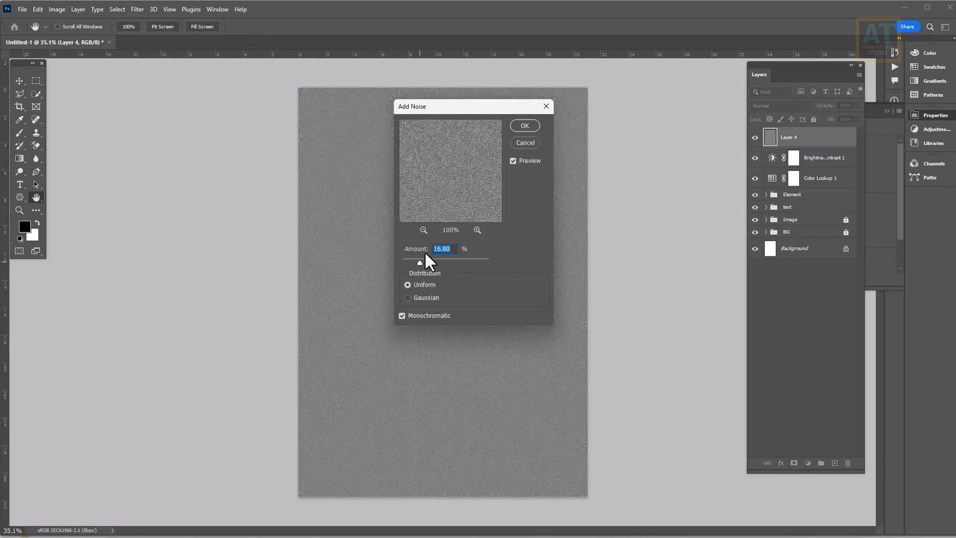
pyautogui.click(513, 125)
# Blend the noise layer in Overlay mode at 40% opacity
pyautogui.click(788, 105)
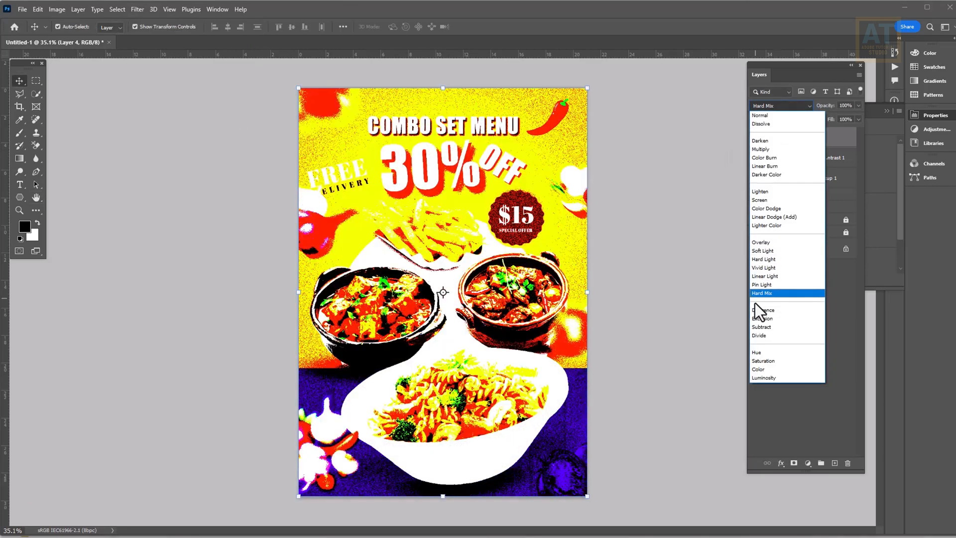
pyautogui.click(767, 243)
pyautogui.click(859, 105)
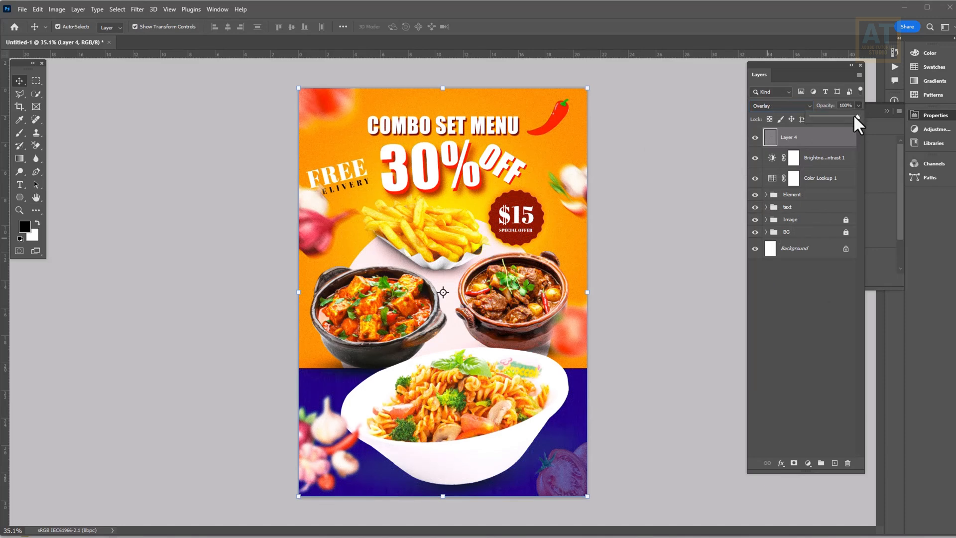
pyautogui.click(639, 190)
pyautogui.scroll(12, 514, 183)
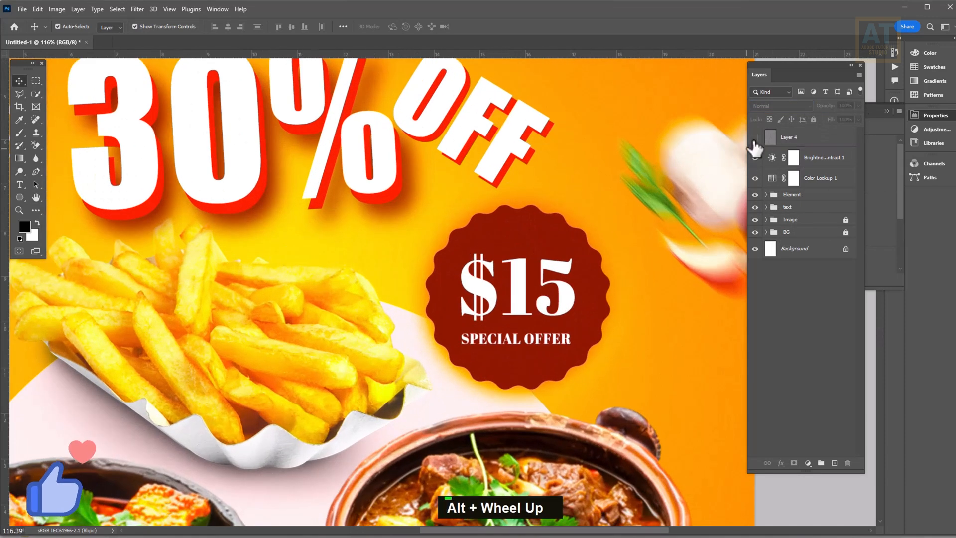
pyautogui.click(812, 136)
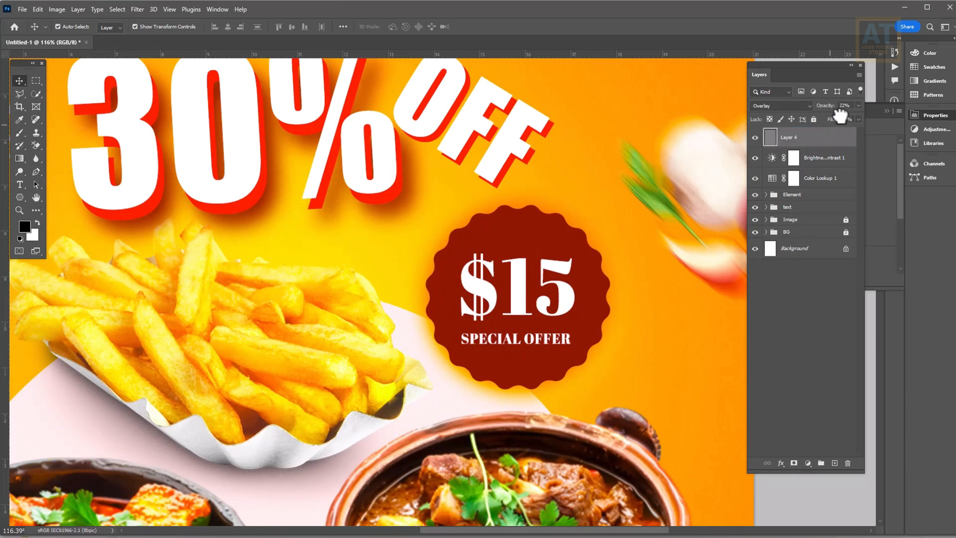
pyautogui.click(858, 105)
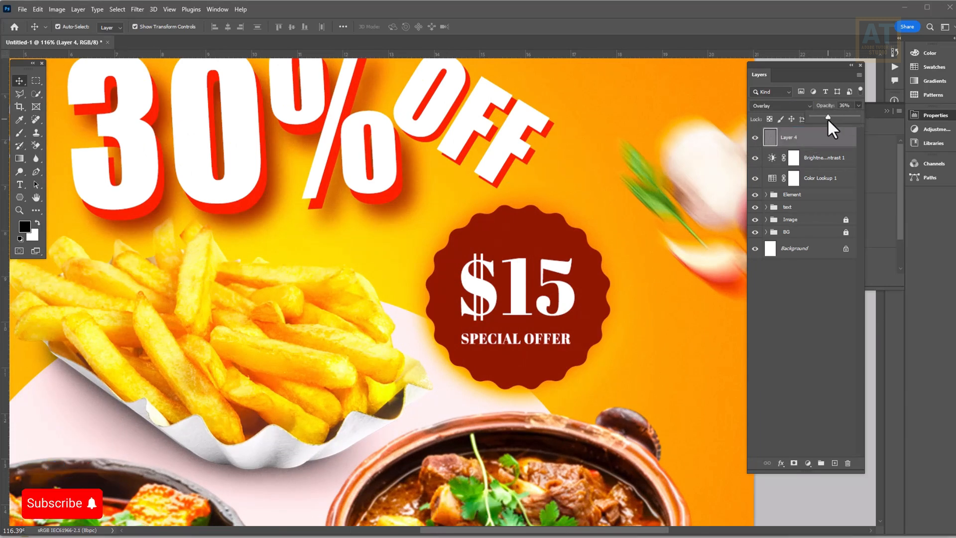
pyautogui.moveTo(825, 117); pyautogui.dragTo(829, 117)
pyautogui.hotkey('ctrl', '0')
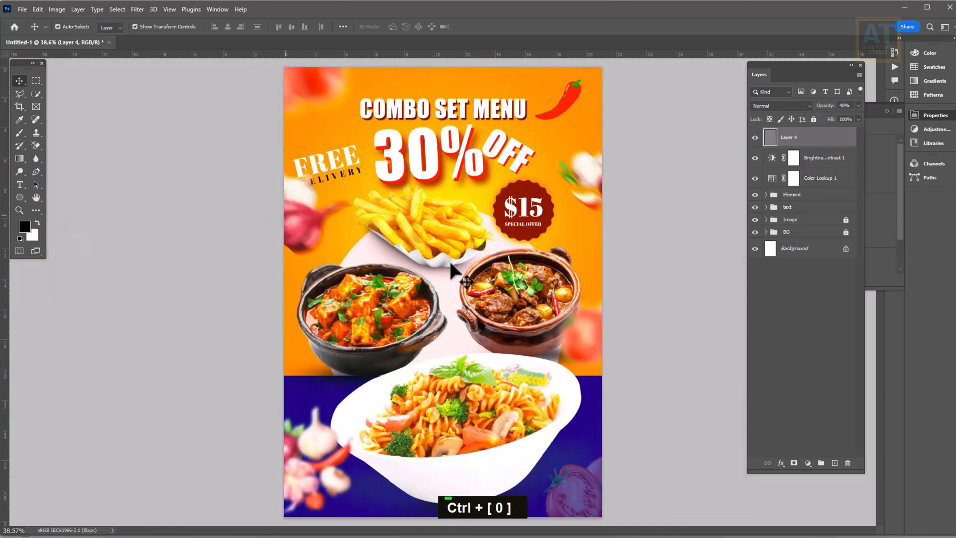
# Stamp all visible layers into Layer 5 and apply a High Pass filter of about 0.8 px
pyautogui.hotkey('ctrl', 'shift', 'alt', 'e')
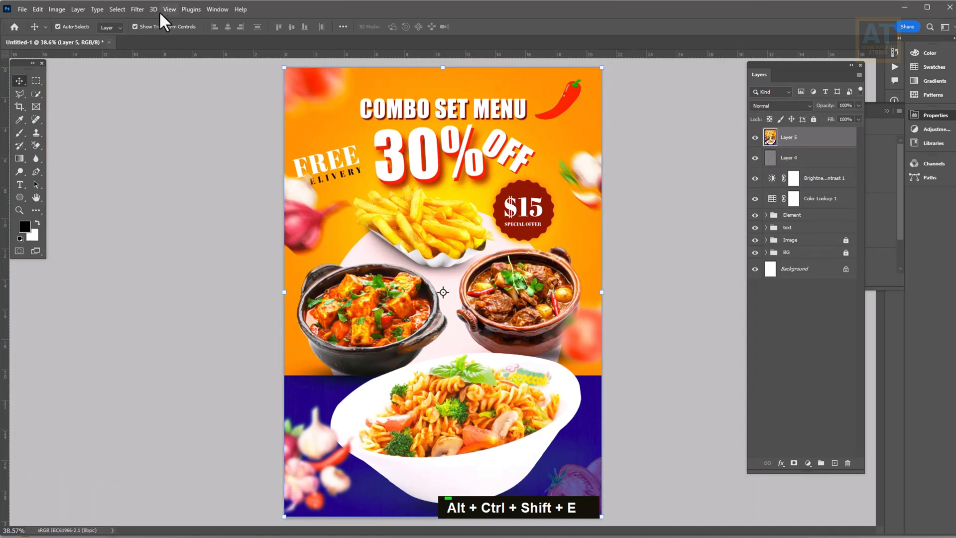
pyautogui.click(138, 8)
pyautogui.moveTo(145, 223)
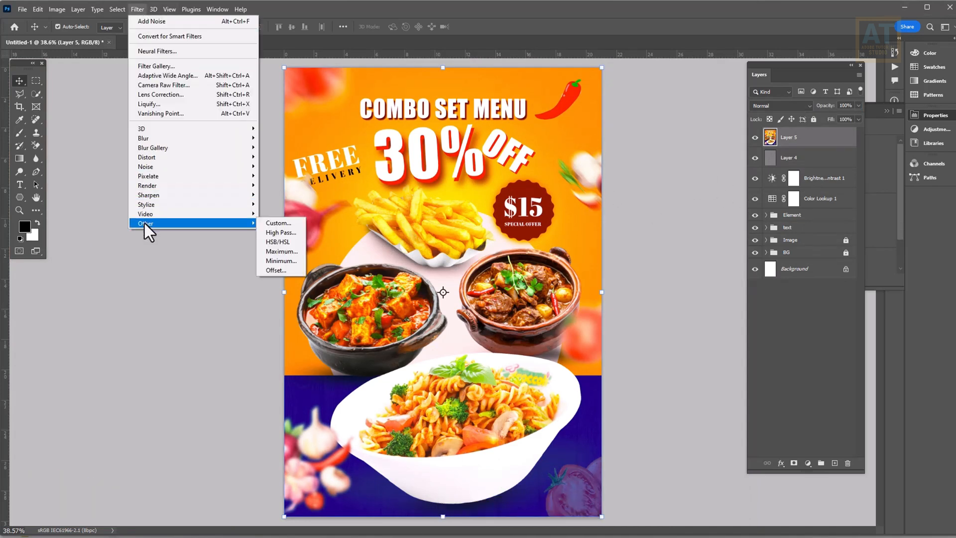
pyautogui.click(279, 233)
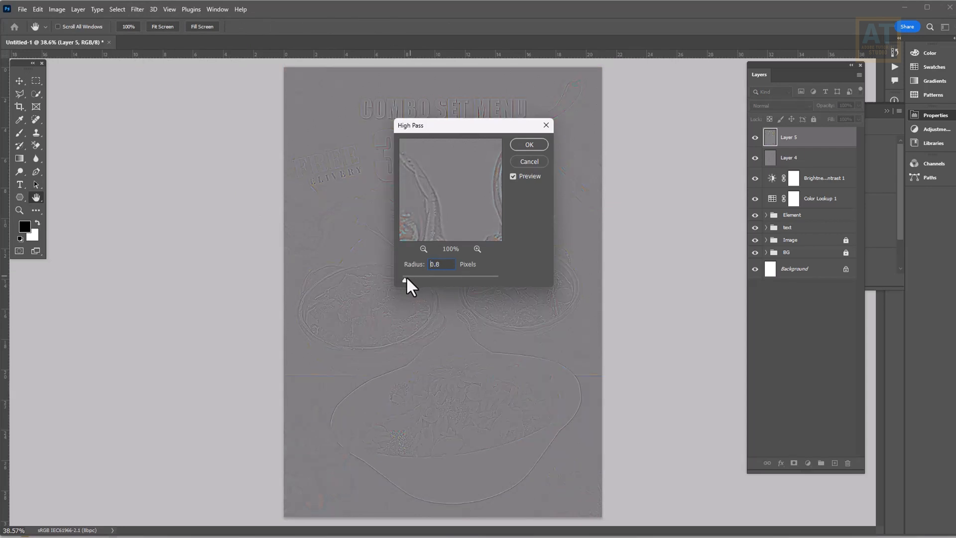
pyautogui.click(528, 144)
# Blend Layer 5 in Overlay mode and toggle it to compare the sharpening
pyautogui.press('v')
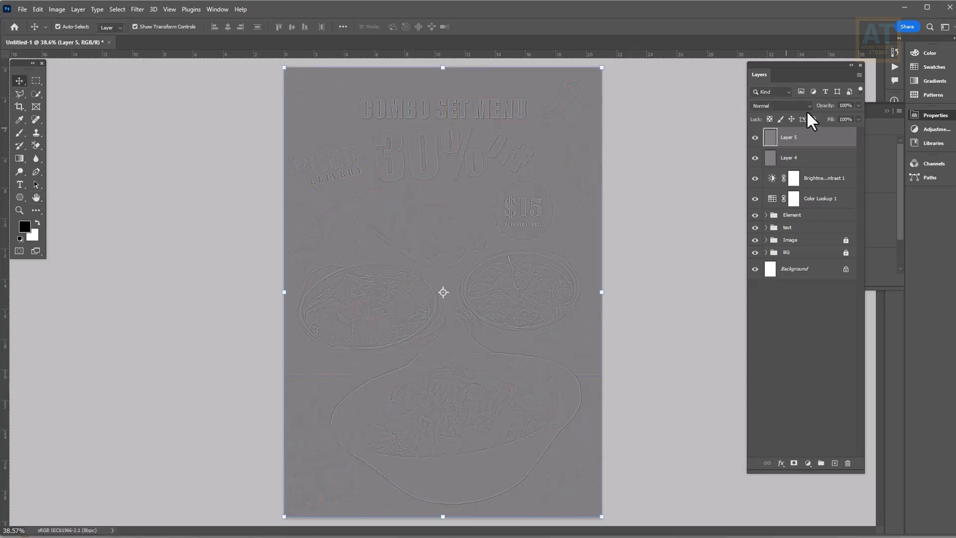
pyautogui.click(797, 105)
pyautogui.click(766, 242)
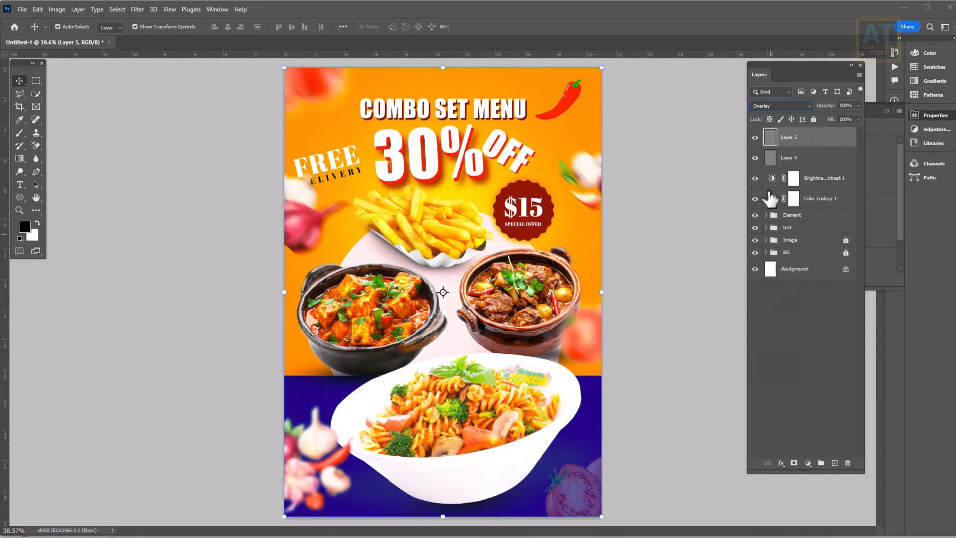
pyautogui.click(755, 138)
pyautogui.click(639, 245)
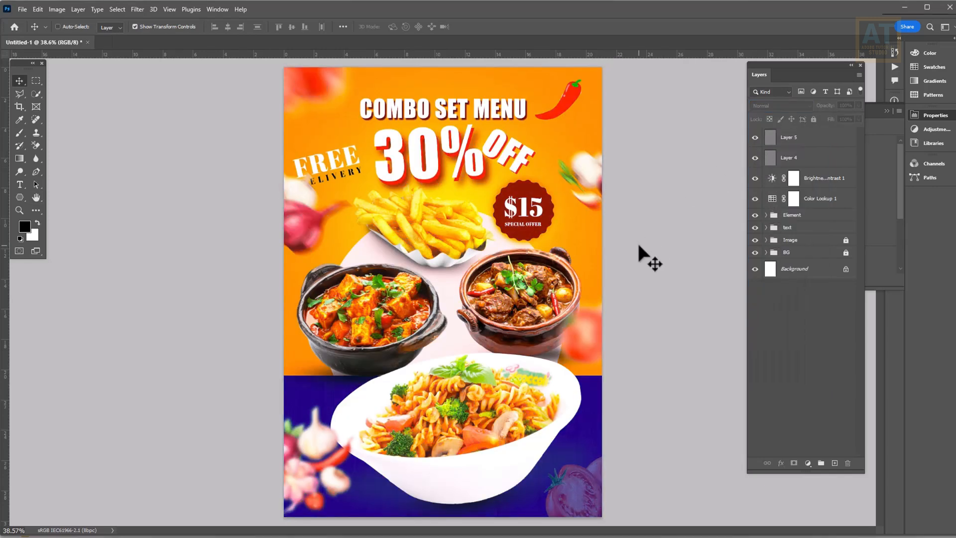